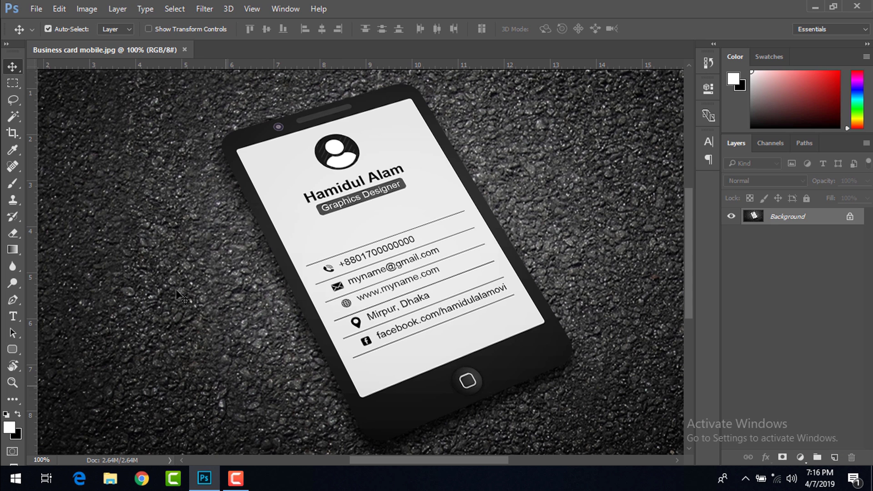
# Step: Create Untitled-1 as a 3.5 × 2 inch, 300 Pixels/Inch CMYK document with white background
pyautogui.scroll(-3, 227, 219)
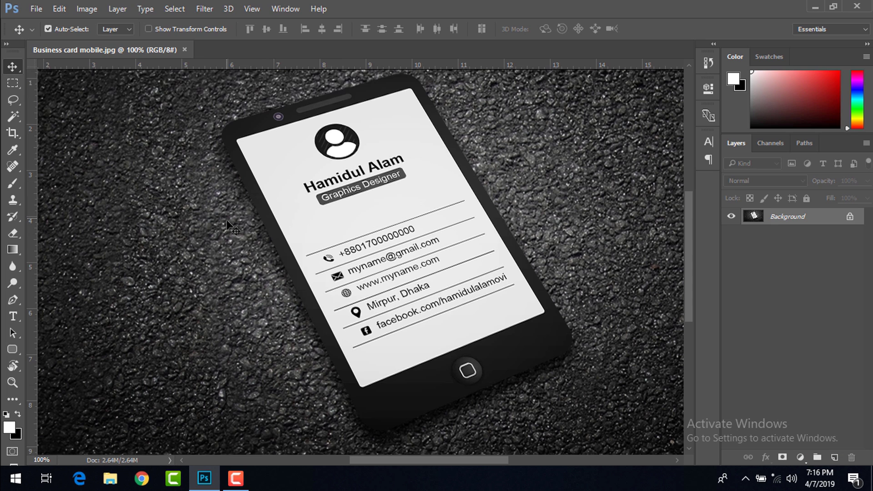
pyautogui.scroll(3, 226, 222)
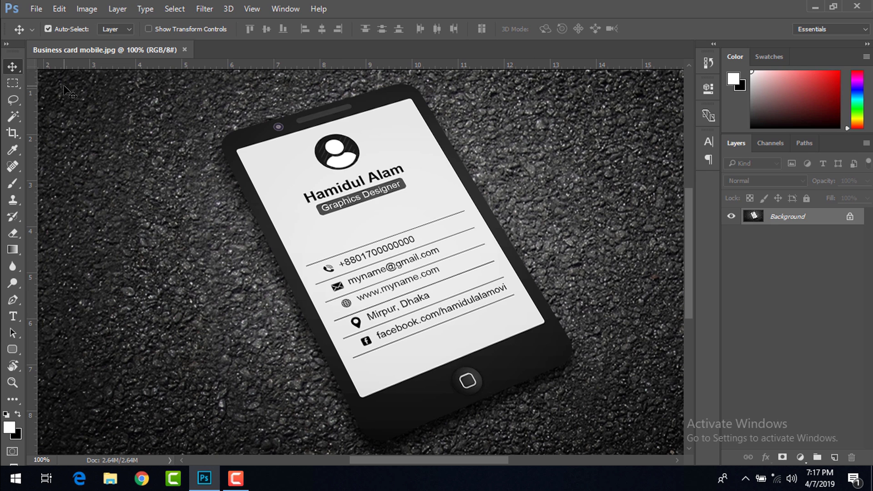
pyautogui.click(34, 9)
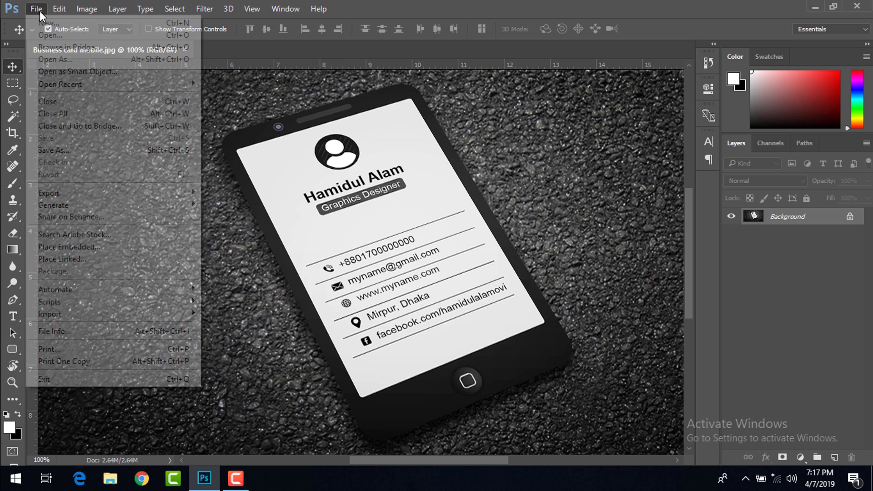
pyautogui.press('Escape')
pyautogui.hotkey('ctrl', 'n')
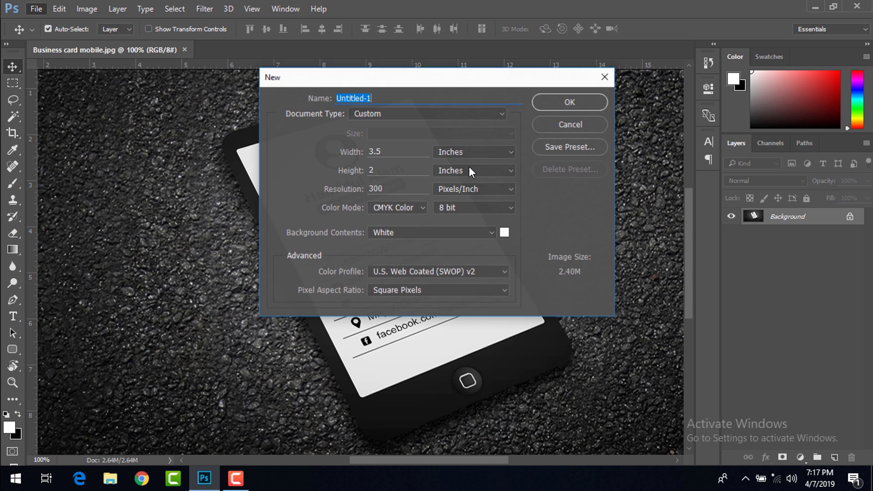
pyautogui.moveTo(403, 79); pyautogui.dragTo(371, 95)
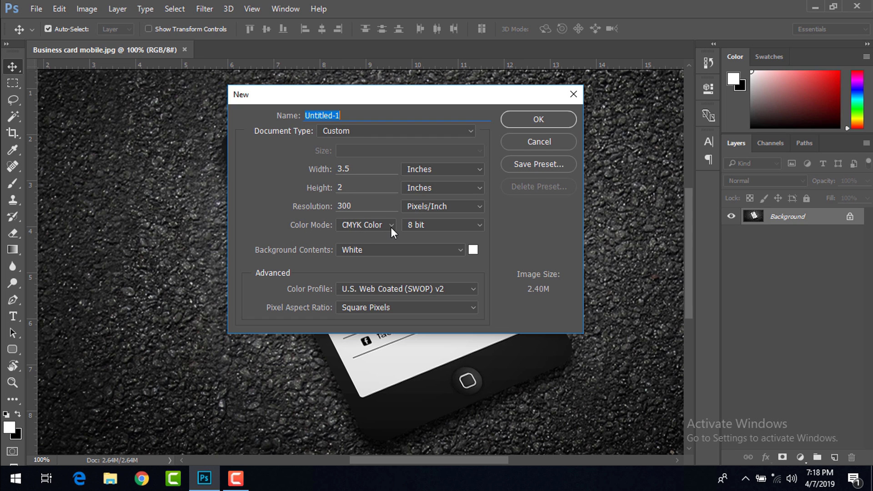
pyautogui.click(521, 121)
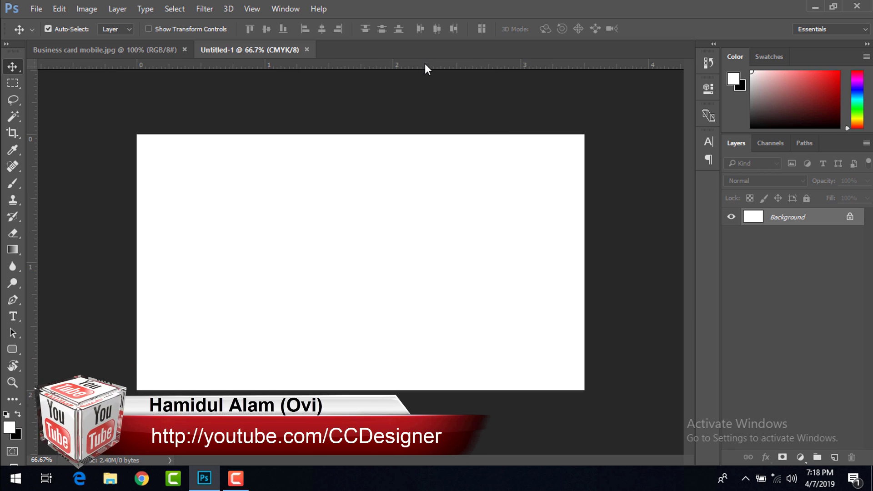
# Step: Place guides on the top (0 in), bottom (2 in), right and left canvas edges
pyautogui.moveTo(425, 64); pyautogui.dragTo(430, 135)
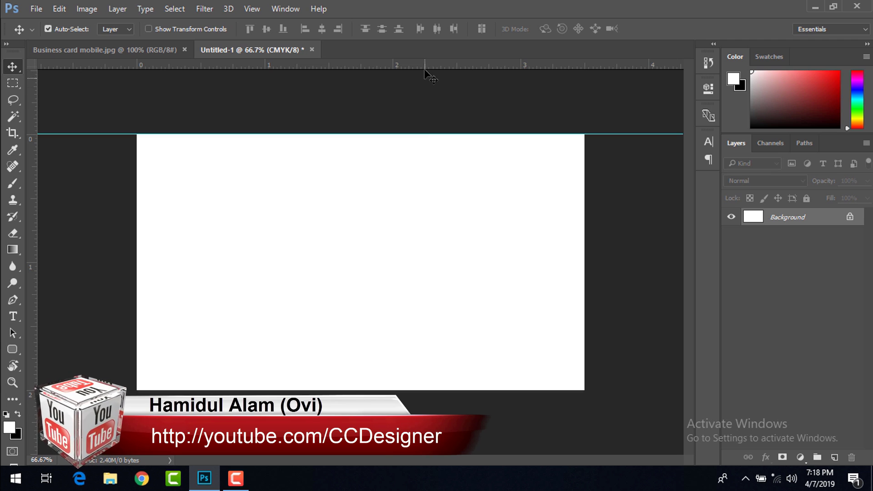
pyautogui.moveTo(427, 66); pyautogui.dragTo(422, 383)
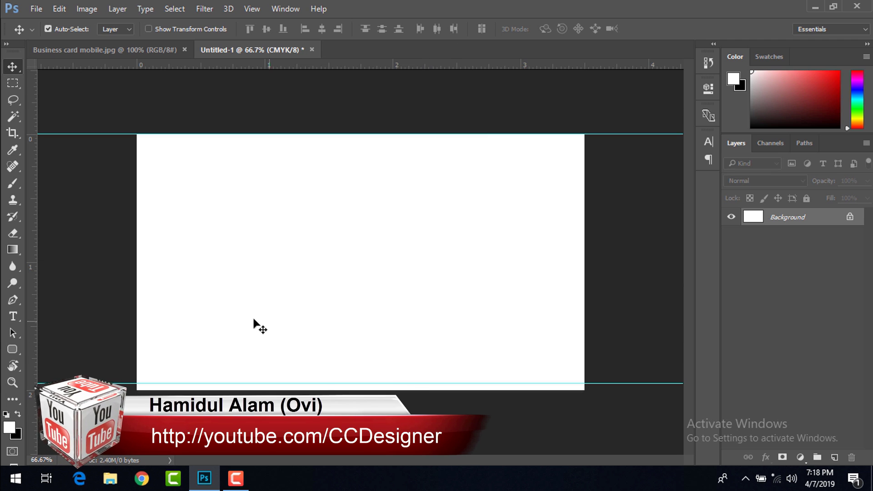
pyautogui.moveTo(589, 385); pyautogui.dragTo(590, 390)
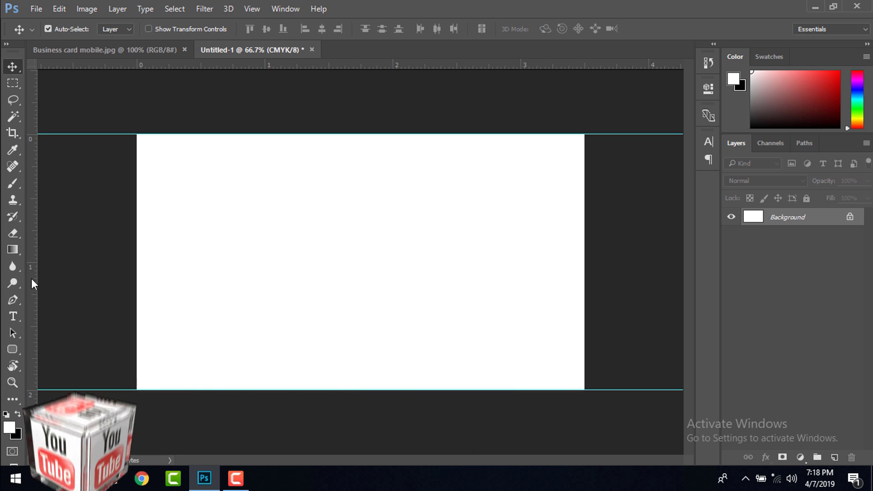
pyautogui.moveTo(32, 278); pyautogui.dragTo(584, 285)
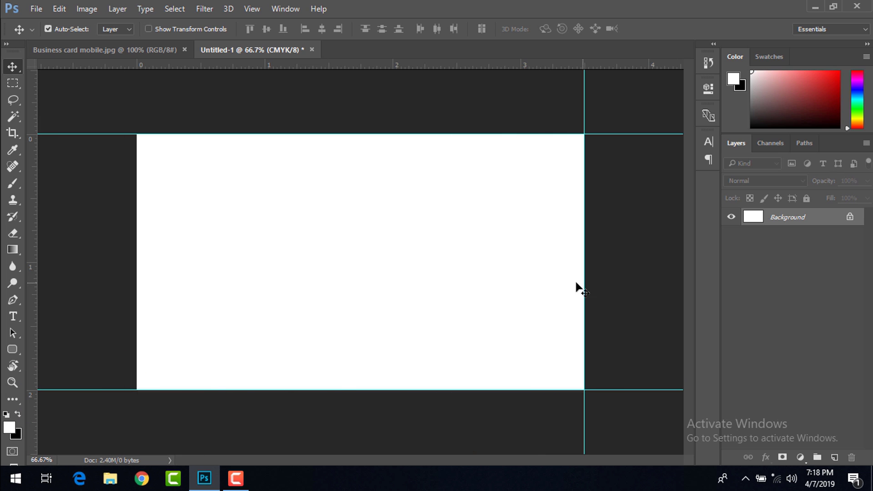
pyautogui.moveTo(35, 252); pyautogui.dragTo(136, 253)
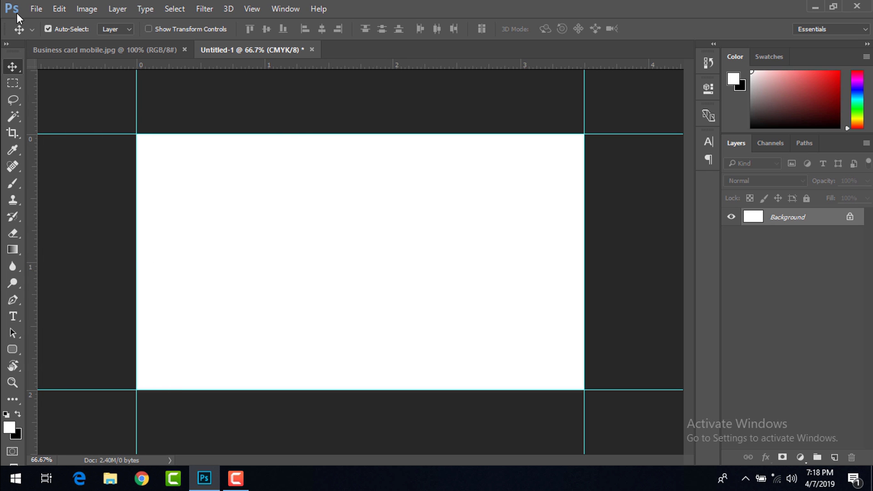
# Step: Enlarge the canvas by a relative 0.25 inch white margin using Canvas Size
pyautogui.click(89, 8)
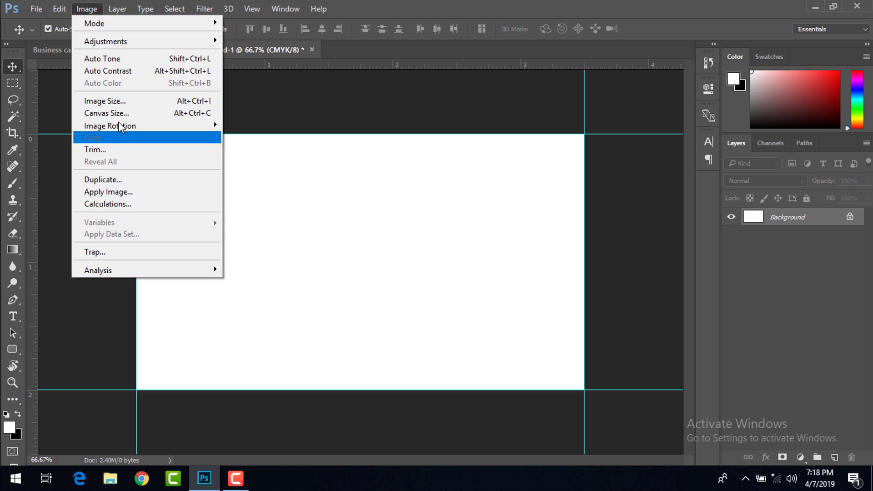
pyautogui.click(127, 114)
pyautogui.write('0.')
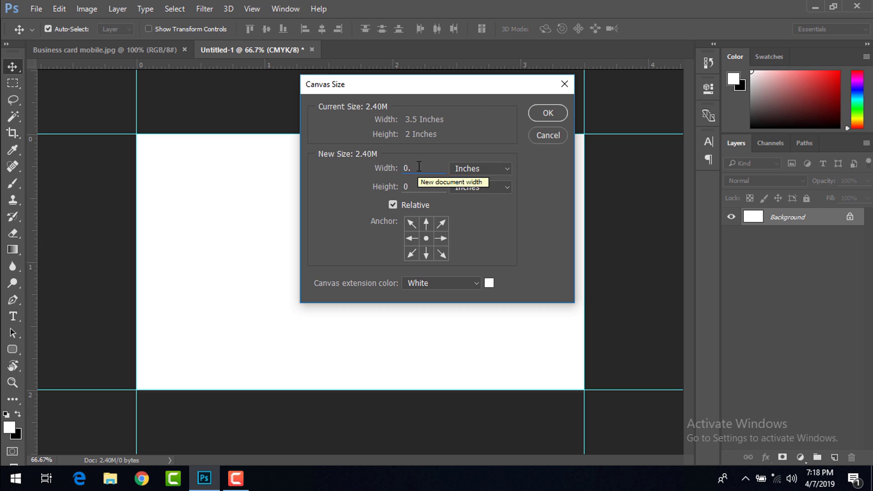
pyautogui.write('25')
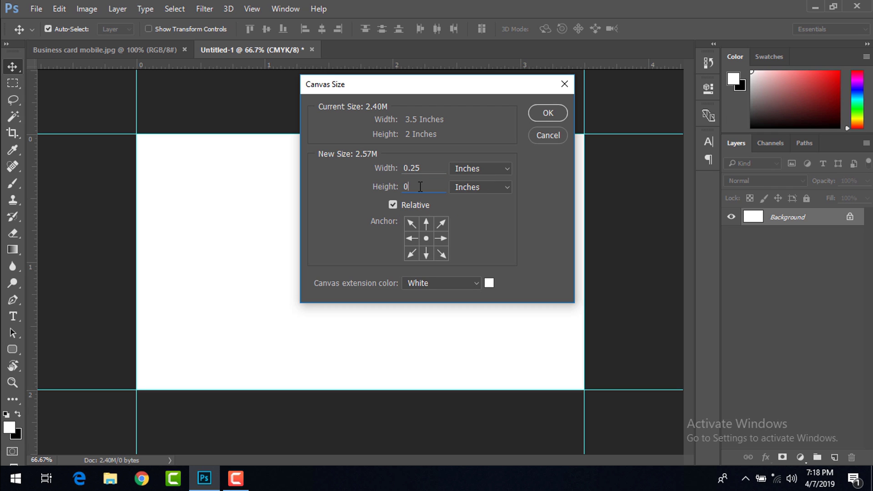
pyautogui.write('25')
pyautogui.click(547, 117)
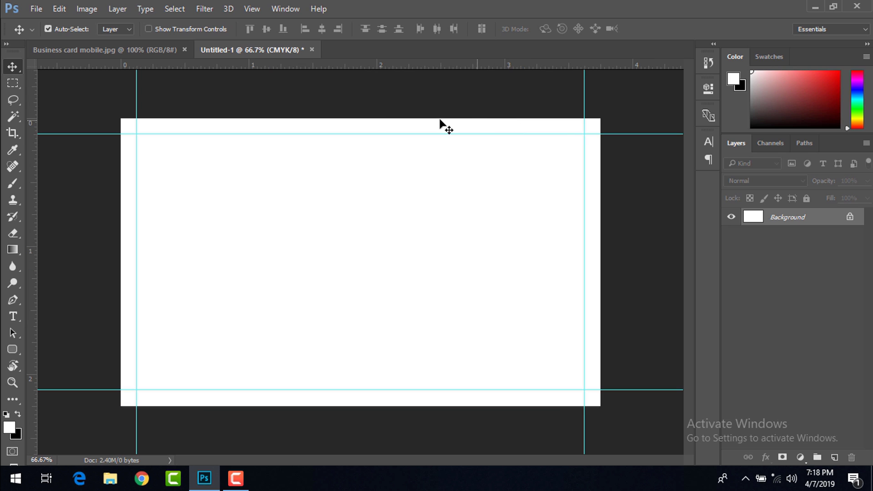
# Step: Add guides along the top, bottom, left and right edges of the enlarged canvas
pyautogui.moveTo(383, 67); pyautogui.dragTo(388, 118)
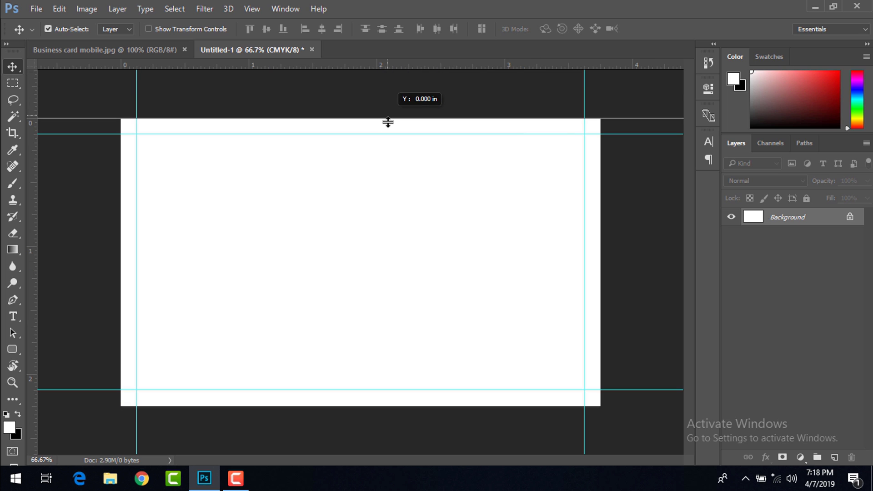
pyautogui.moveTo(402, 69); pyautogui.dragTo(414, 405)
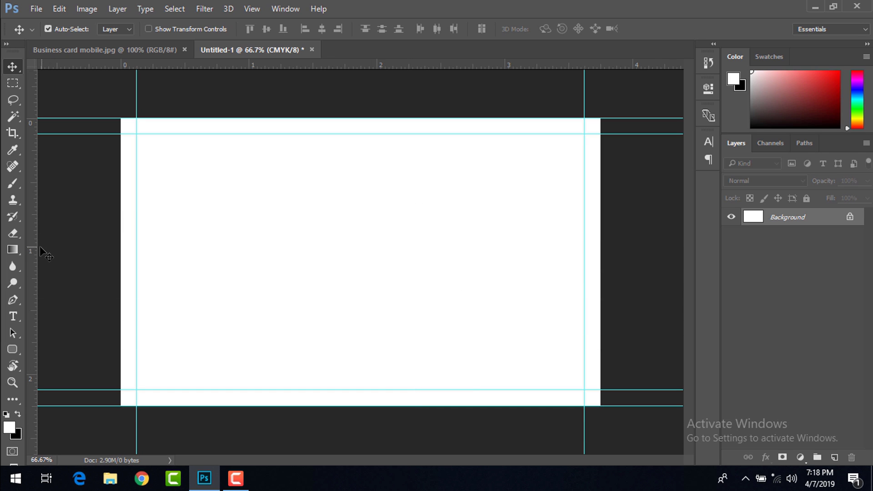
pyautogui.moveTo(36, 250); pyautogui.dragTo(120, 246)
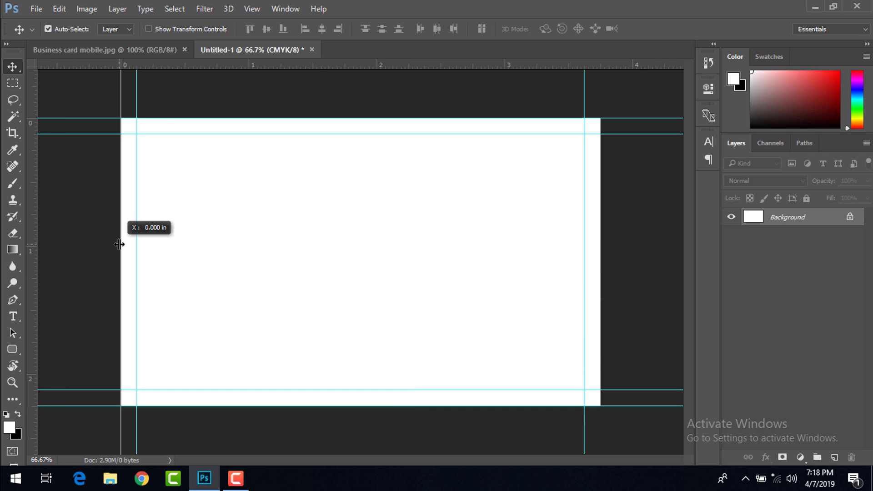
pyautogui.moveTo(36, 243); pyautogui.dragTo(600, 248)
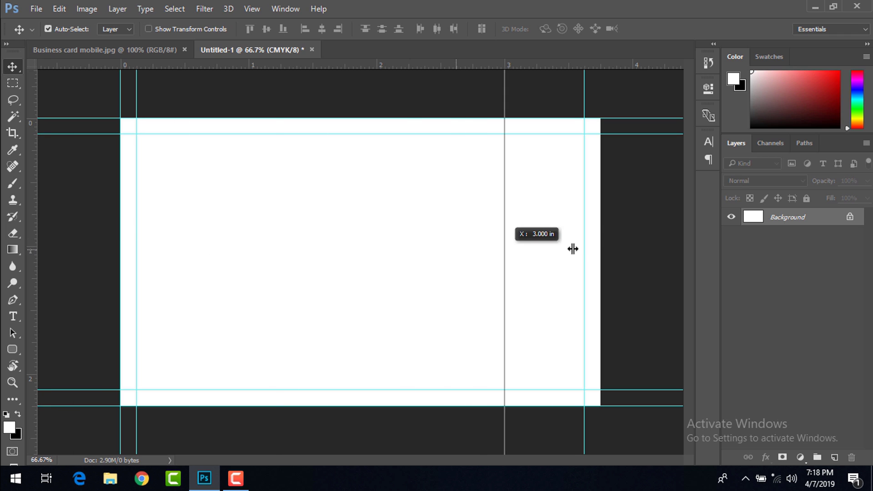
# Step: Save the document to the Desktop as android.psd
pyautogui.click(36, 8)
pyautogui.click(63, 138)
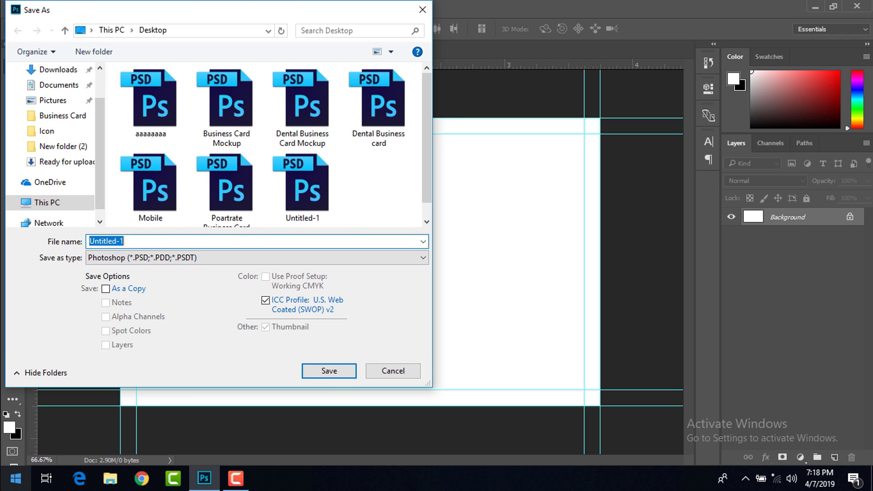
pyautogui.write('android')
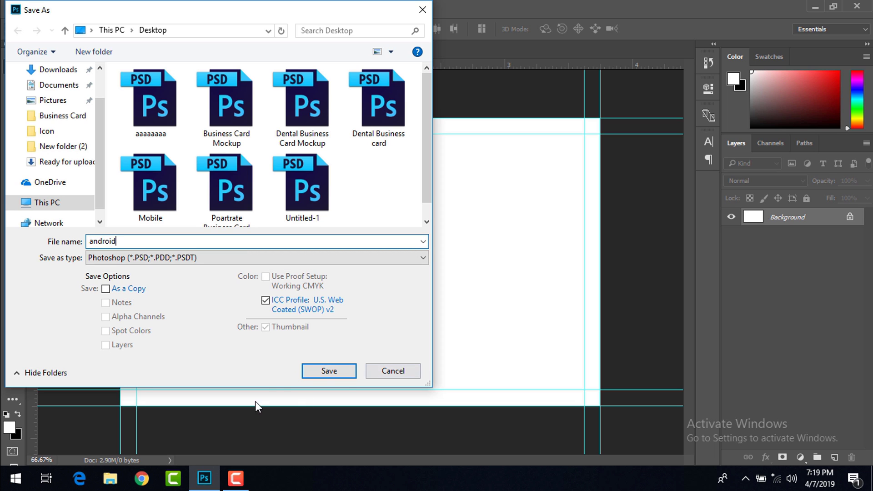
pyautogui.click(314, 375)
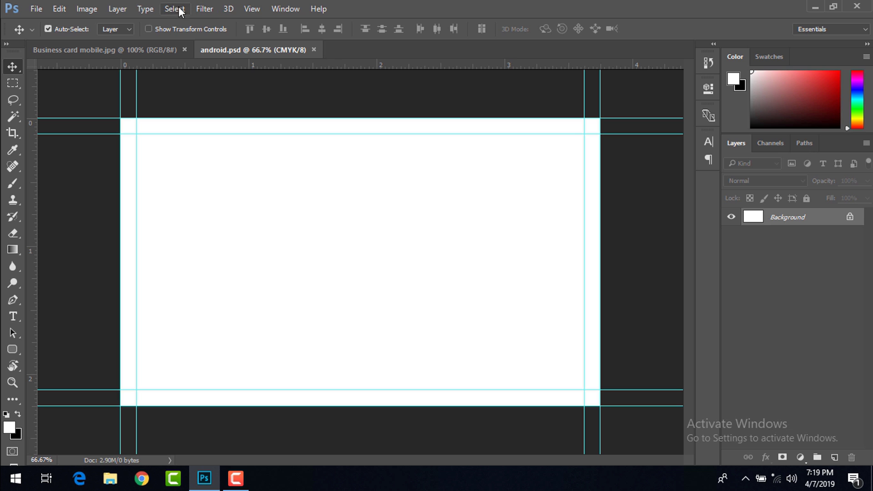
# Step: Compare android.psd against the Business card mobile.jpg mockup and bring up the image rotation commands
pyautogui.click(148, 50)
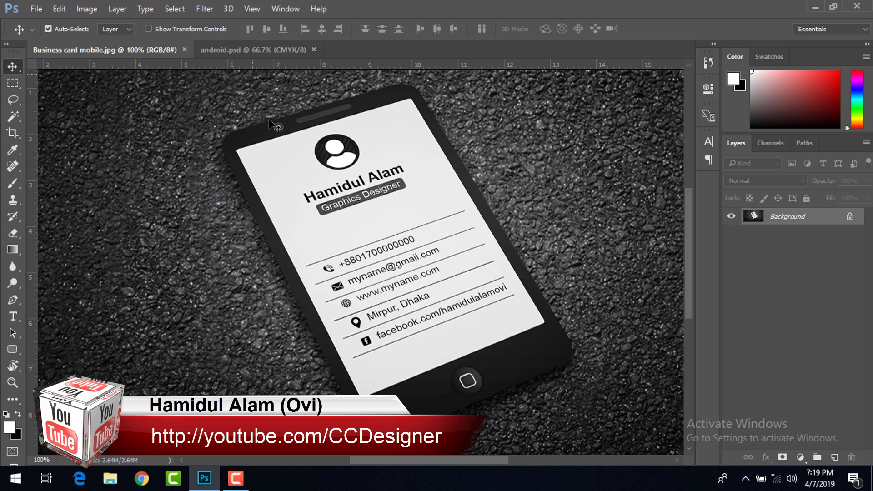
pyautogui.click(253, 50)
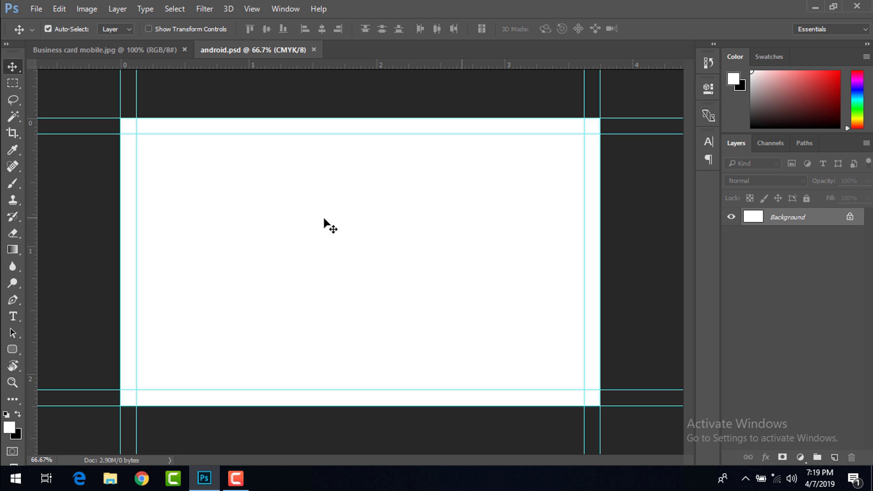
pyautogui.click(126, 51)
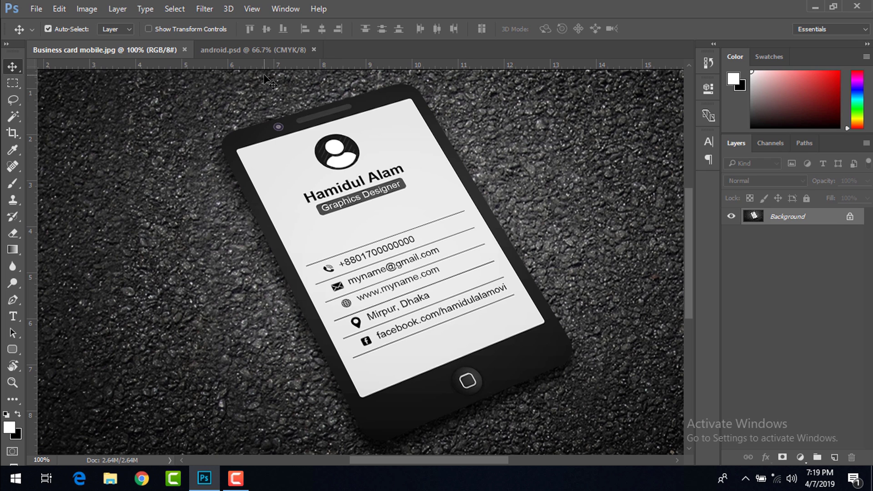
pyautogui.click(264, 50)
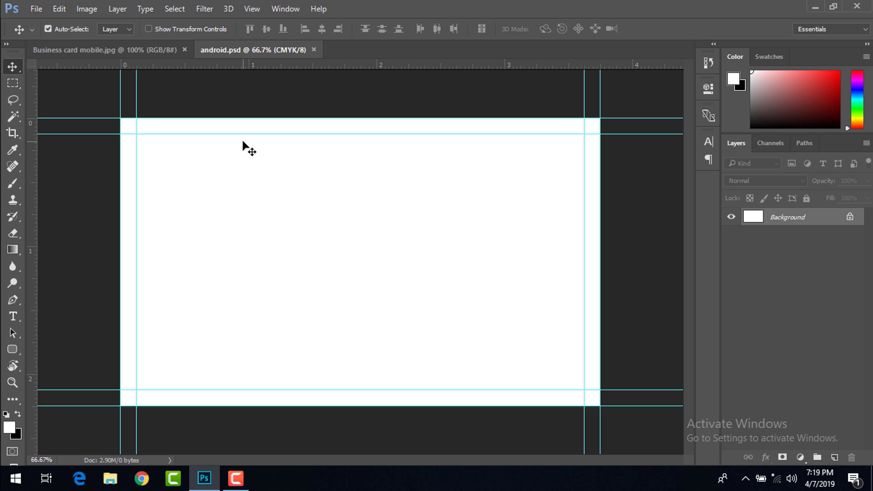
pyautogui.click(91, 11)
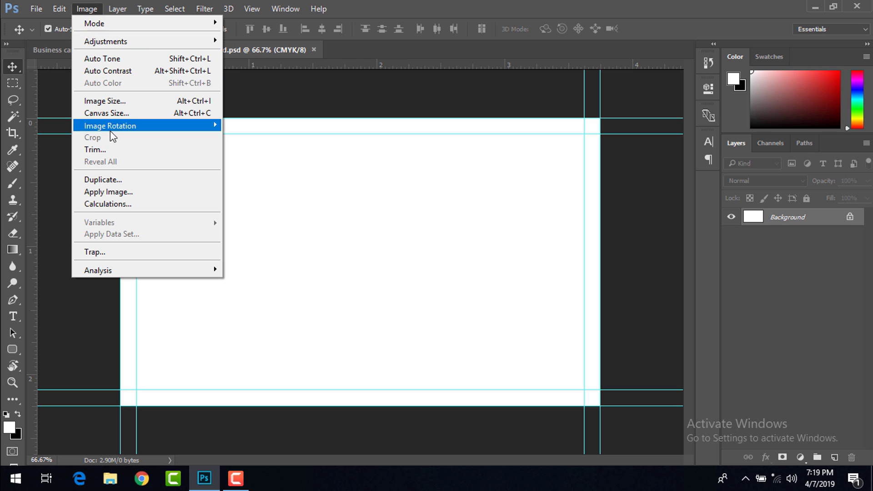
pyautogui.moveTo(110, 125)
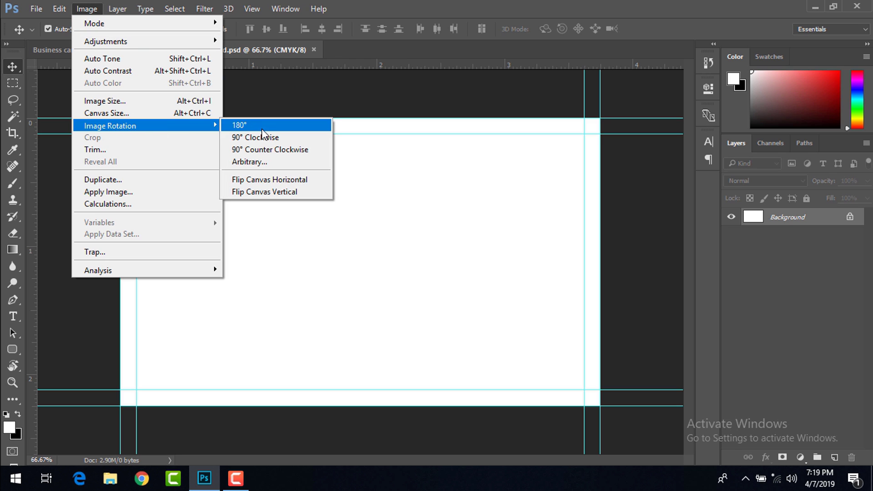
# Step: Rotate the canvas 90° clockwise into portrait and zoom out to 50%
pyautogui.click(272, 137)
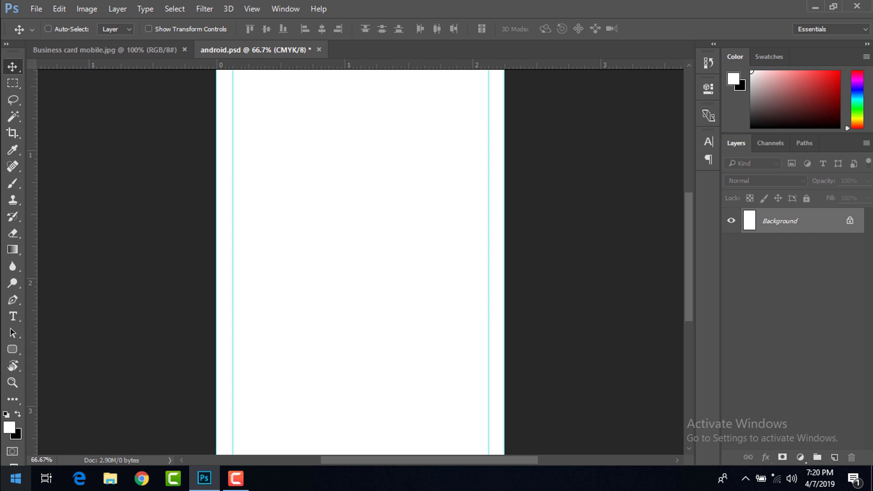
pyautogui.hotkey('ctrl', '-')
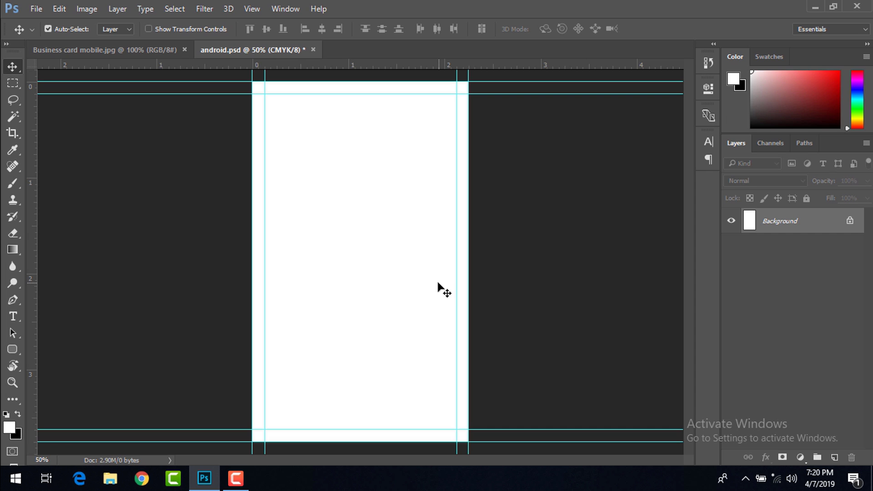
# Step: Turn off layer auto-select and leave the guides hidden
pyautogui.click(48, 29)
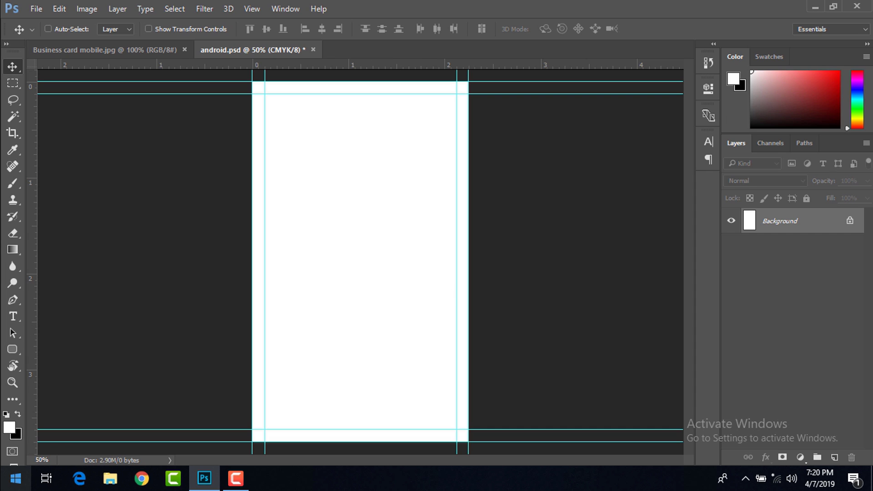
pyautogui.hotkey('ctrl', ';')
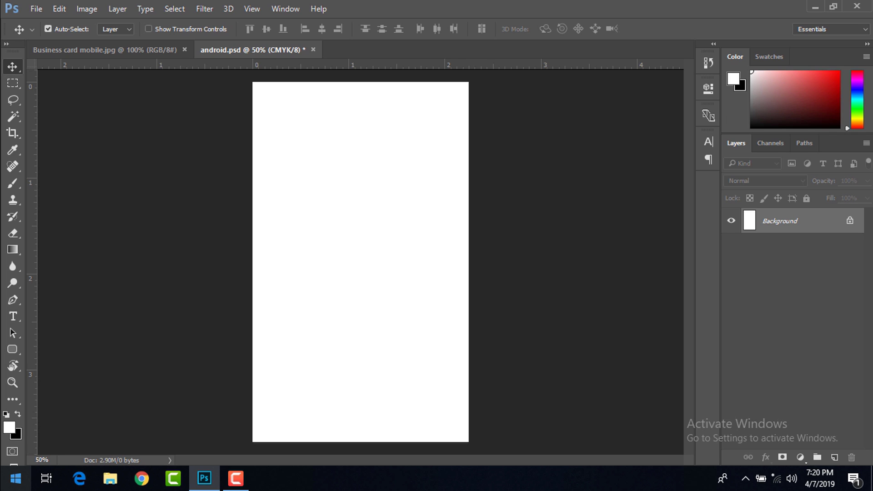
pyautogui.hotkey('ctrl', ';')
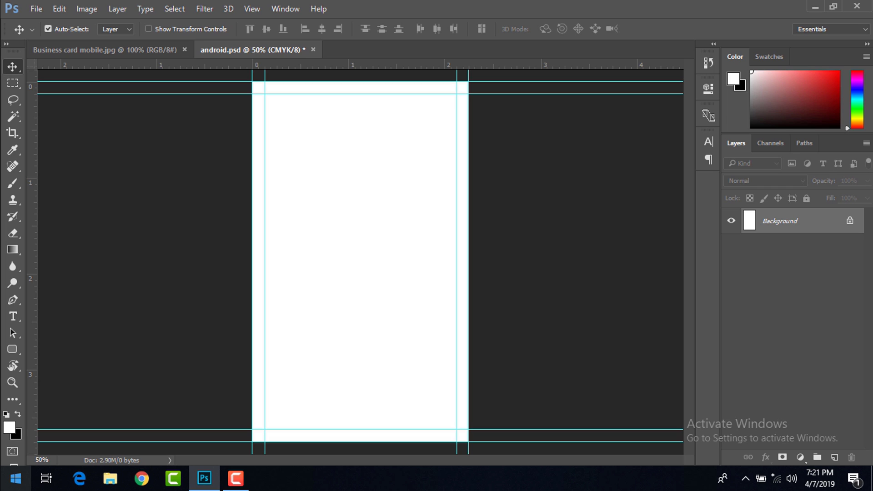
pyautogui.hotkey('ctrl', ';')
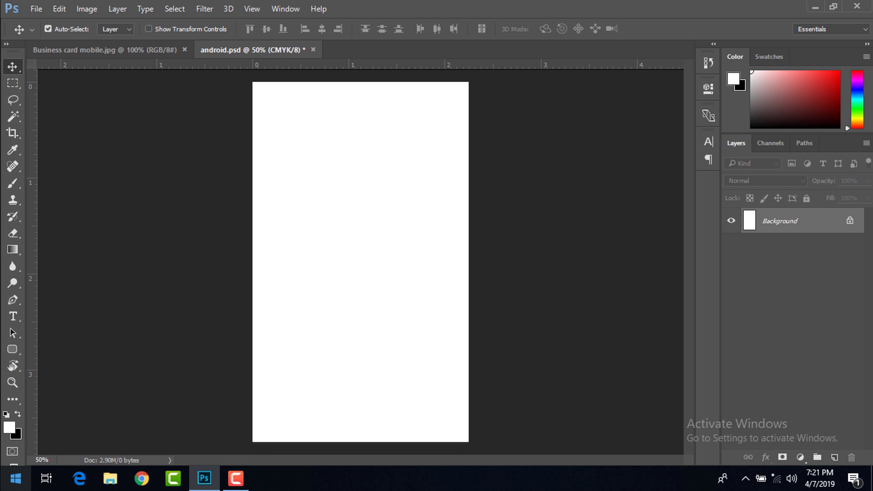
# Step: Save the portrait android.psd and display the Business card mobile.jpg reference image
pyautogui.click(27, 9)
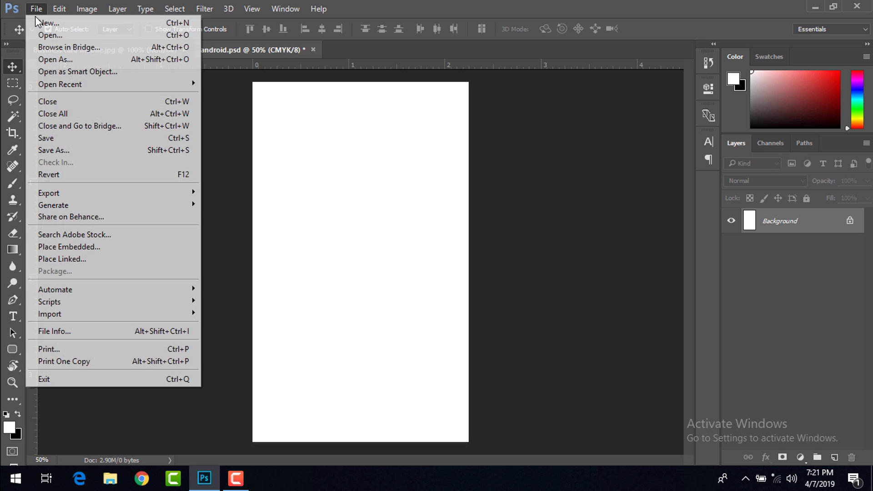
pyautogui.click(73, 137)
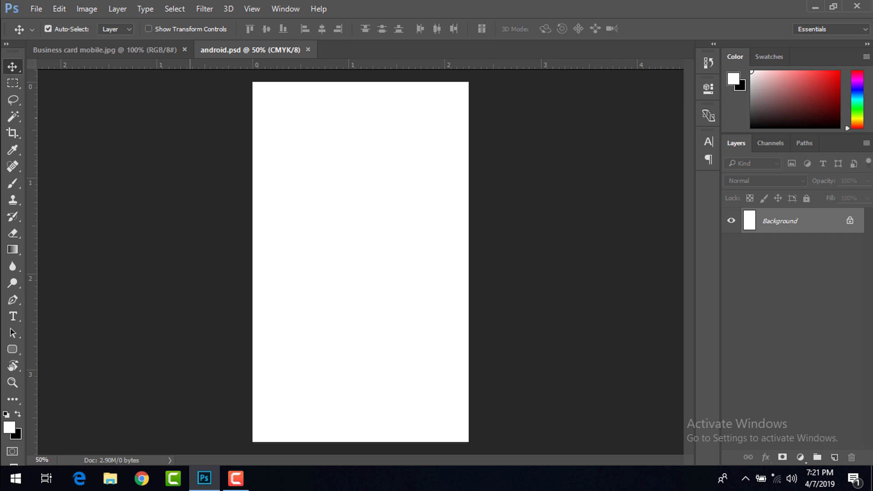
pyautogui.click(32, 8)
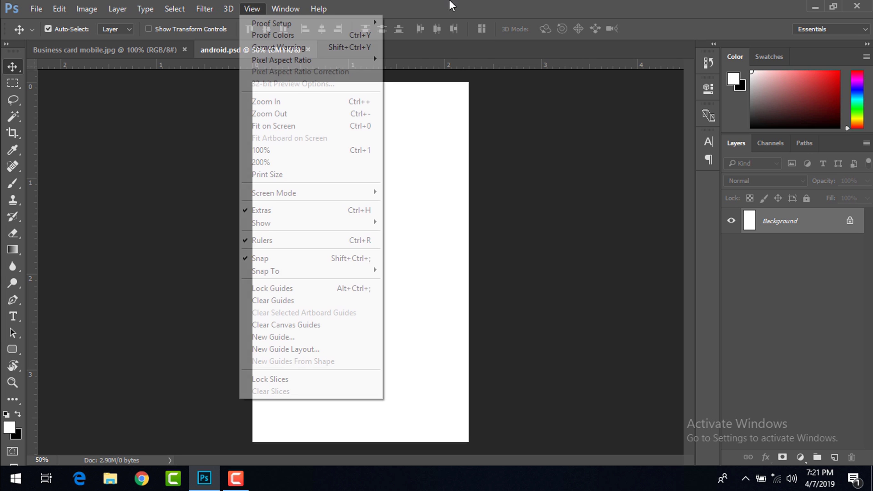
pyautogui.click(479, 1)
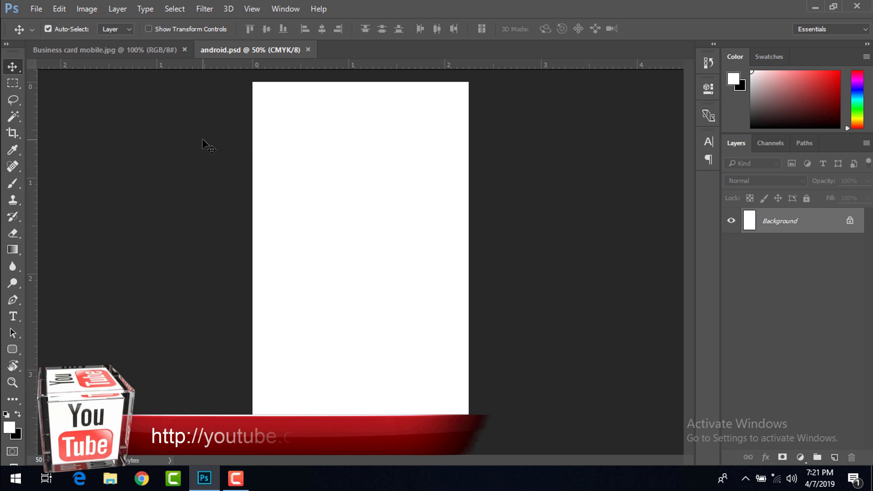
pyautogui.click(139, 51)
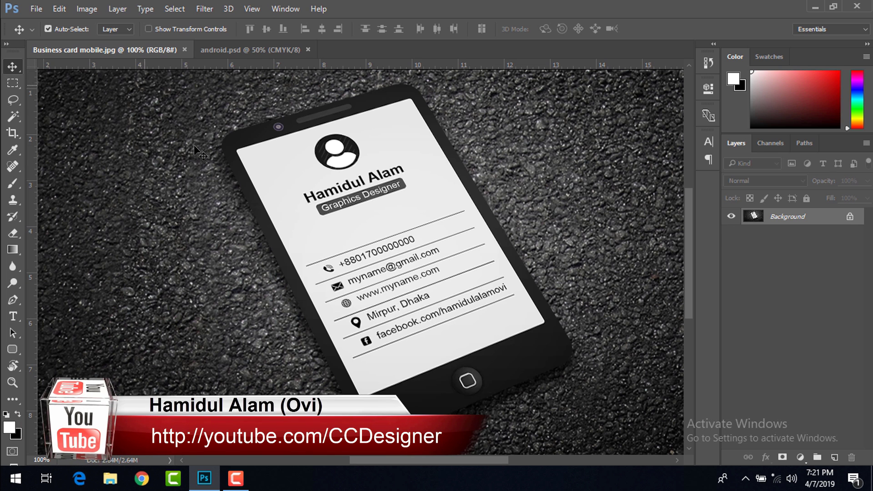
# Step: Draw a rectangle covering the entire android.psd canvas with the Rectangle Tool
pyautogui.click(257, 48)
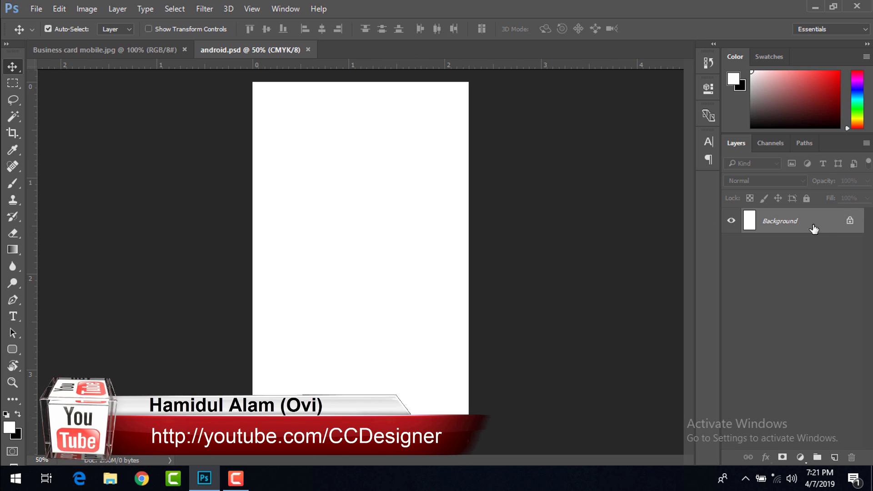
pyautogui.click(9, 349)
pyautogui.rightClick(9, 348)
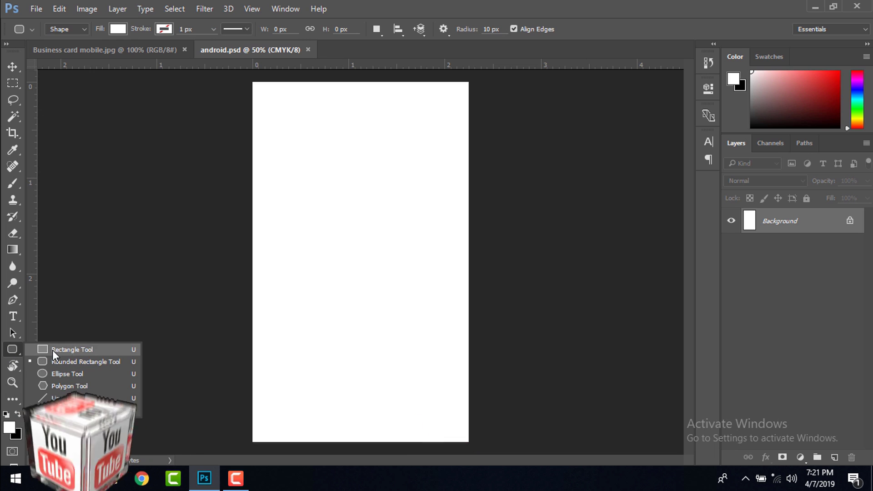
pyautogui.click(81, 352)
pyautogui.moveTo(246, 78); pyautogui.dragTo(475, 445)
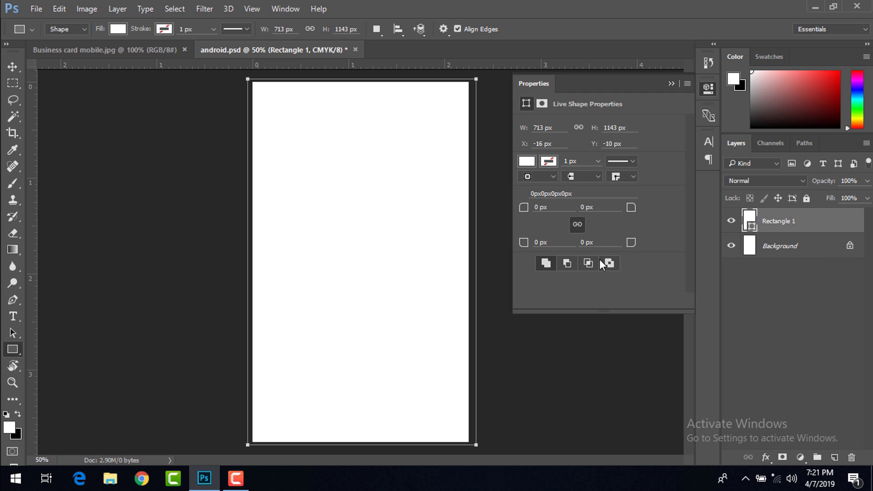
# Step: Fill Rectangle 1 with near-black and check it against the business-card reference
pyautogui.click(527, 161)
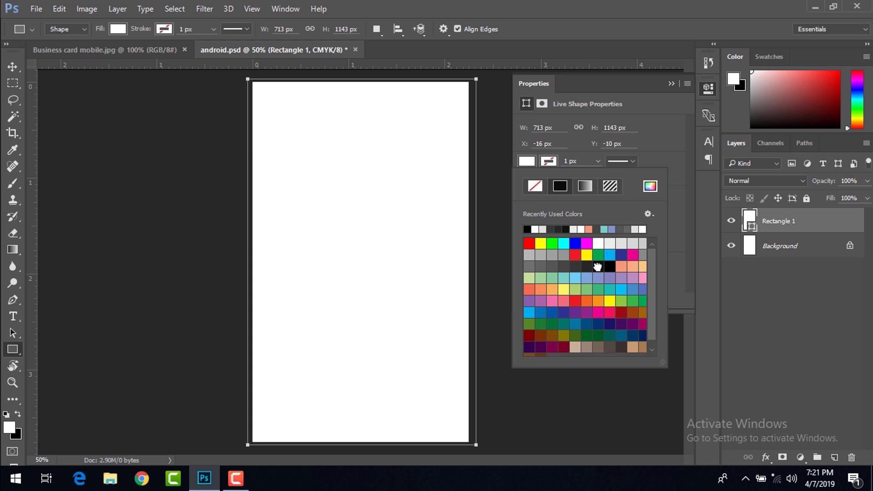
pyautogui.click(597, 266)
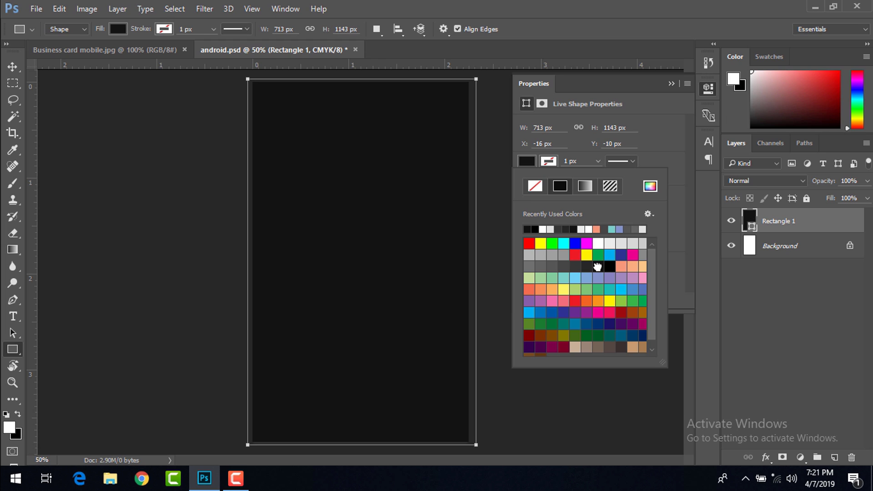
pyautogui.click(12, 66)
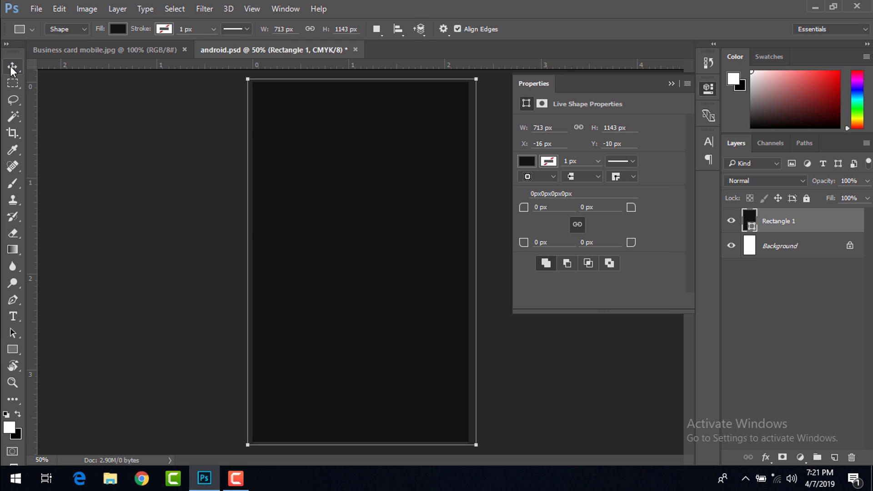
pyautogui.click(671, 84)
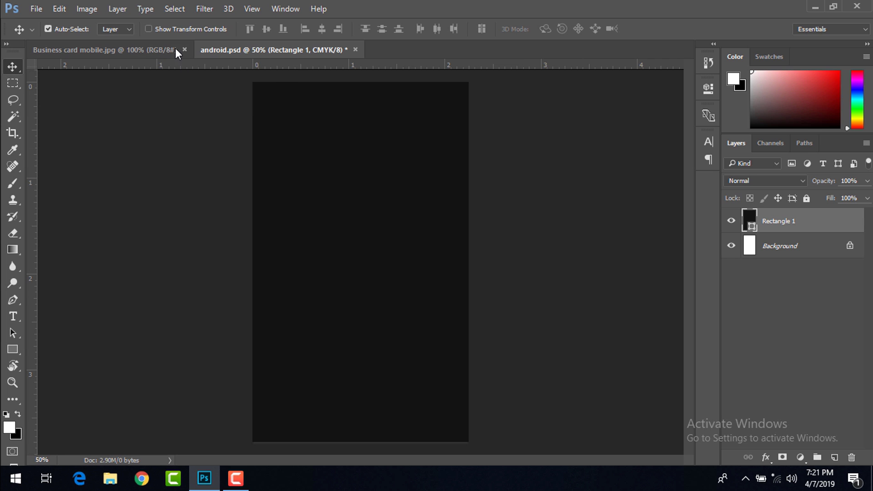
pyautogui.click(141, 51)
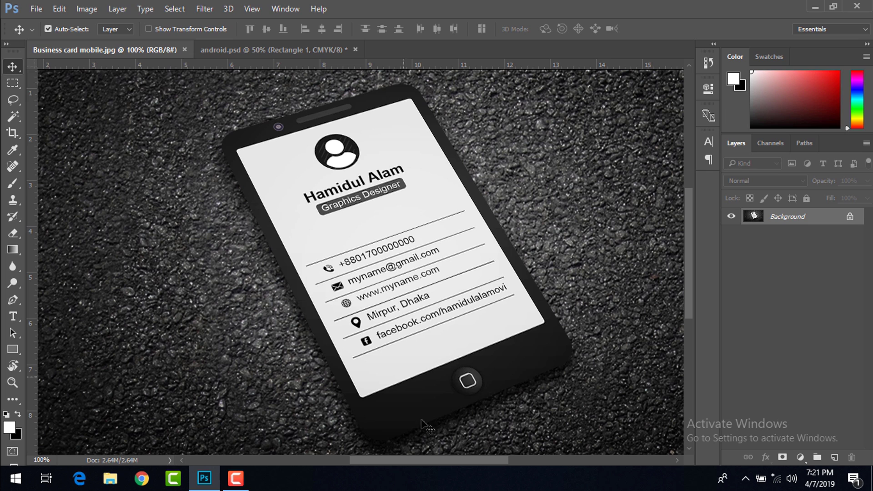
pyautogui.click(282, 51)
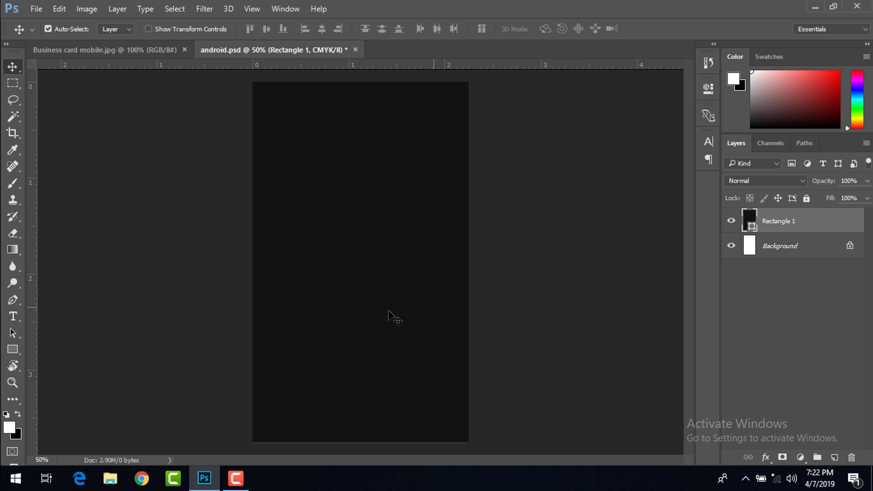
pyautogui.click(127, 178)
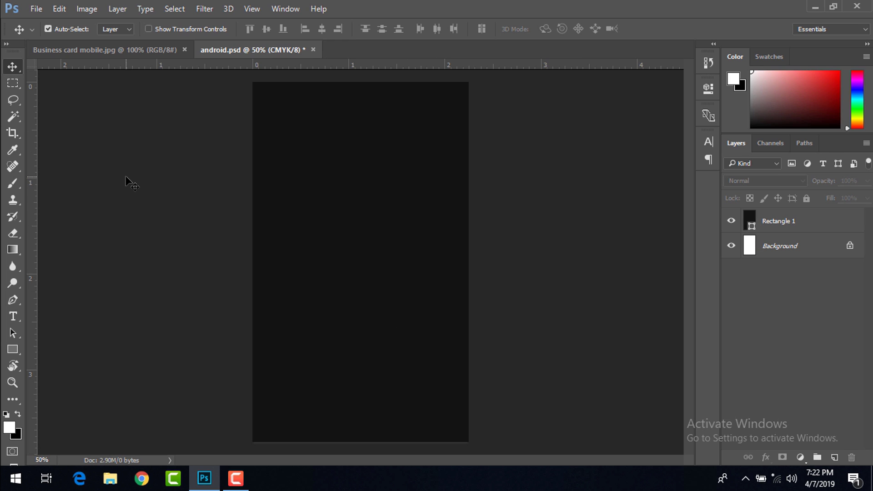
pyautogui.click(13, 350)
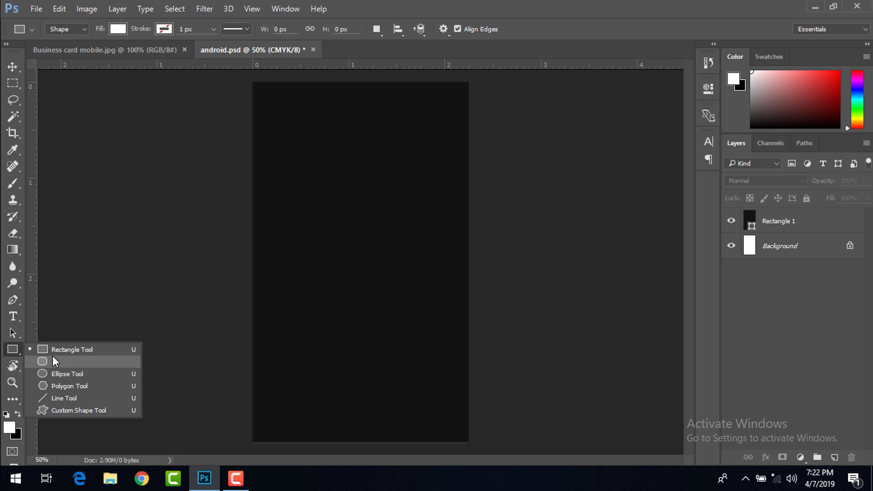
# Step: Draw a white Rectangle 2 screen inside the dark body, leaving a border, and show guides
pyautogui.click(73, 350)
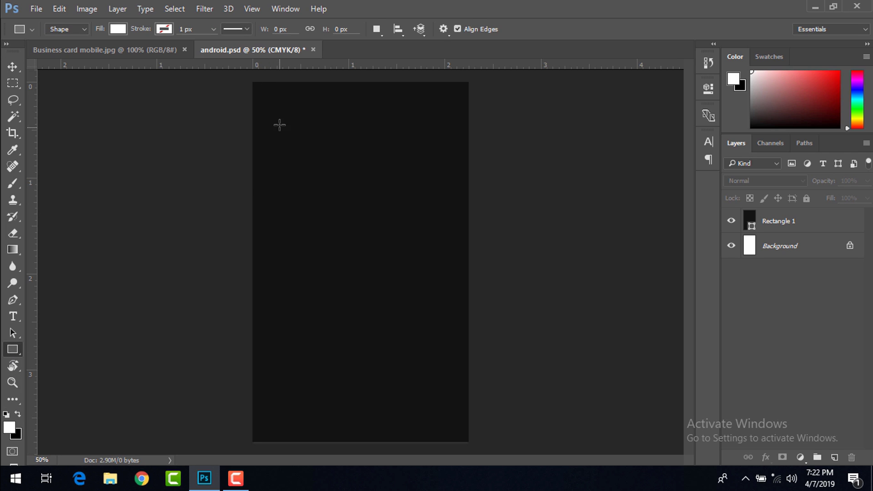
pyautogui.moveTo(274, 115); pyautogui.dragTo(447, 391)
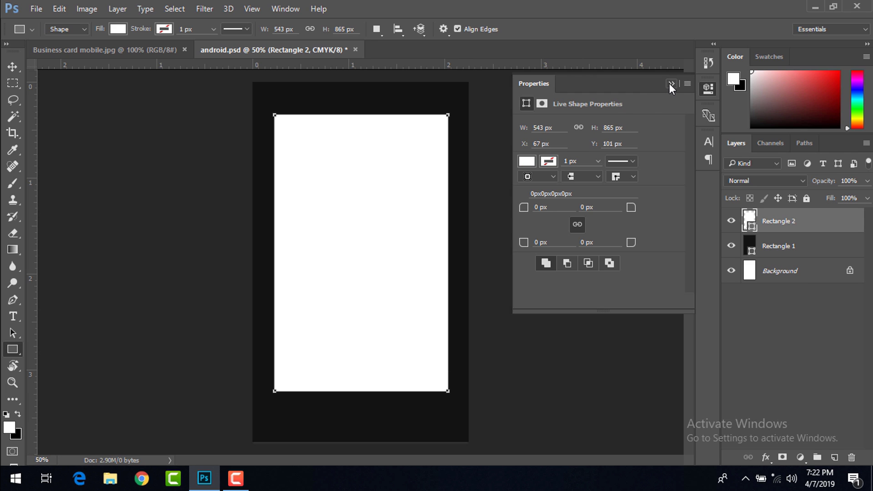
pyautogui.click(671, 83)
pyautogui.click(17, 70)
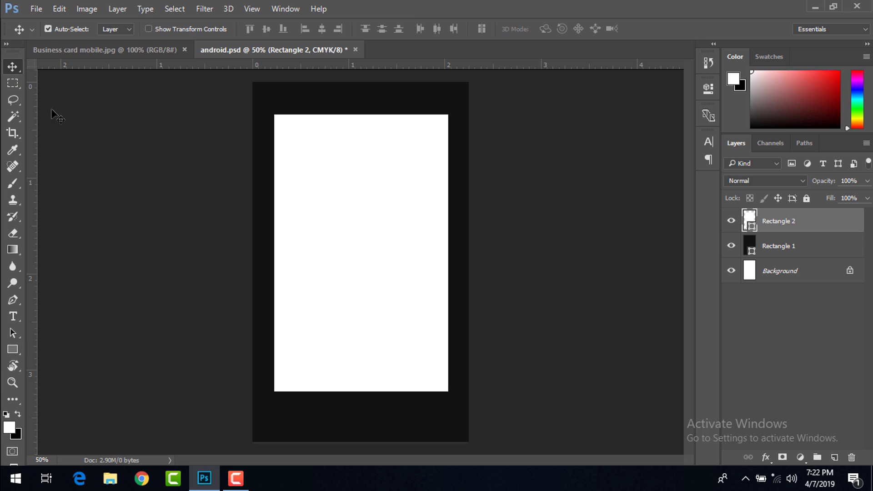
pyautogui.click(236, 477)
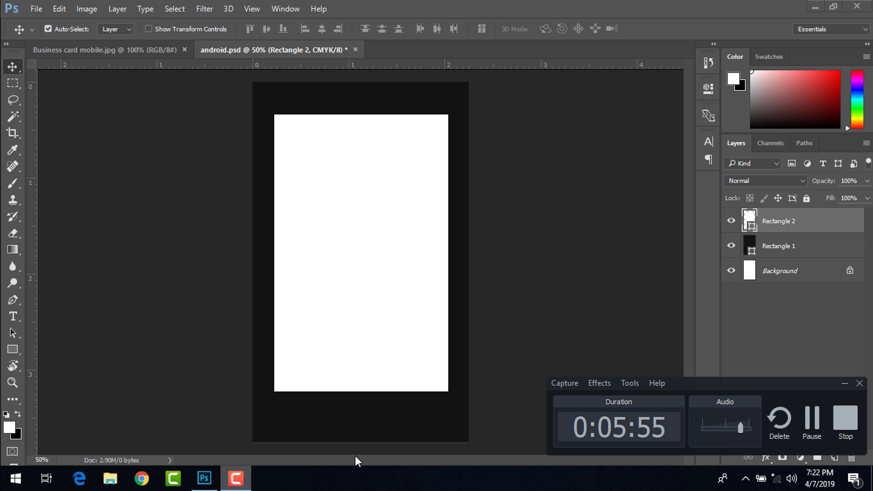
pyautogui.click(811, 425)
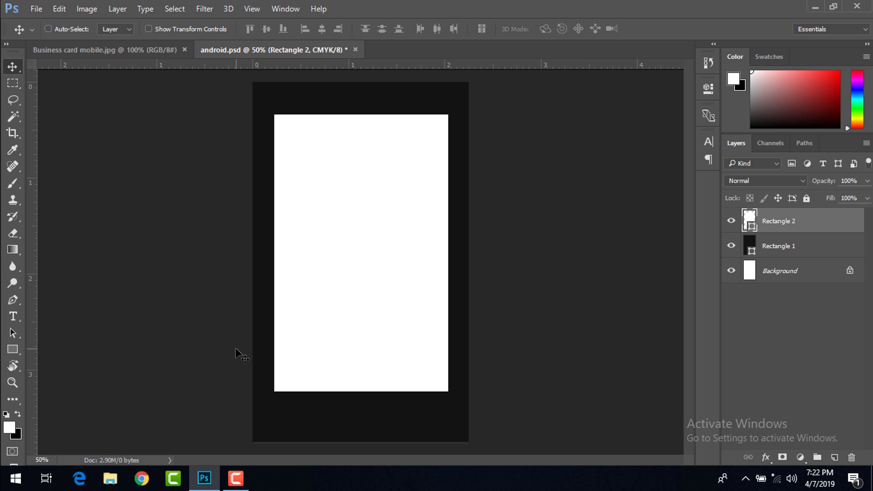
pyautogui.hotkey('ctrl', ';')
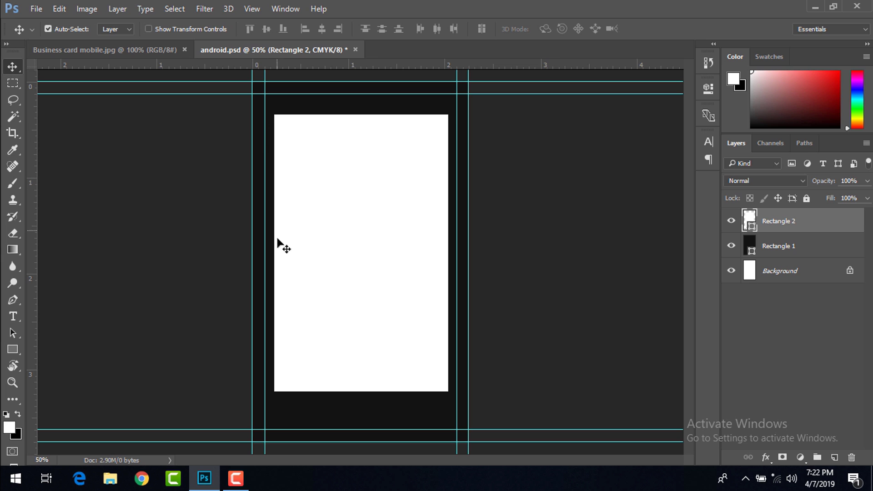
# Step: After comparing with the reference, lock the Rectangle 2 and Rectangle 1 layers
pyautogui.click(172, 48)
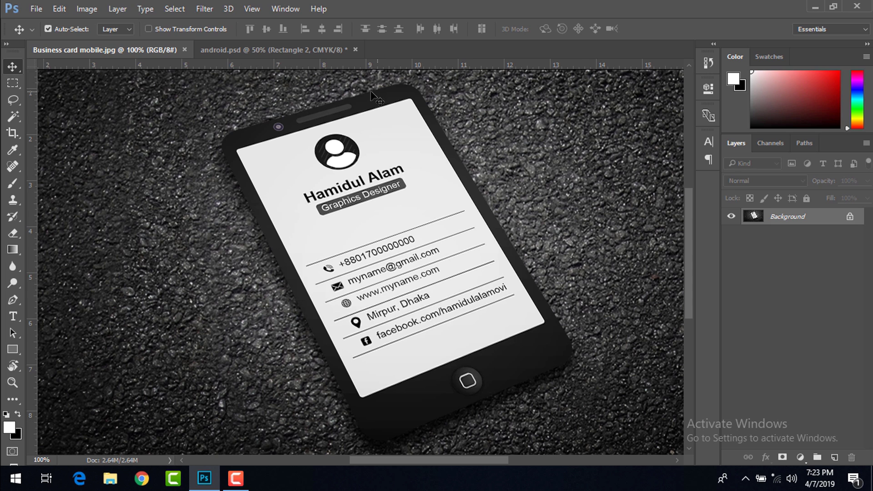
pyautogui.click(244, 50)
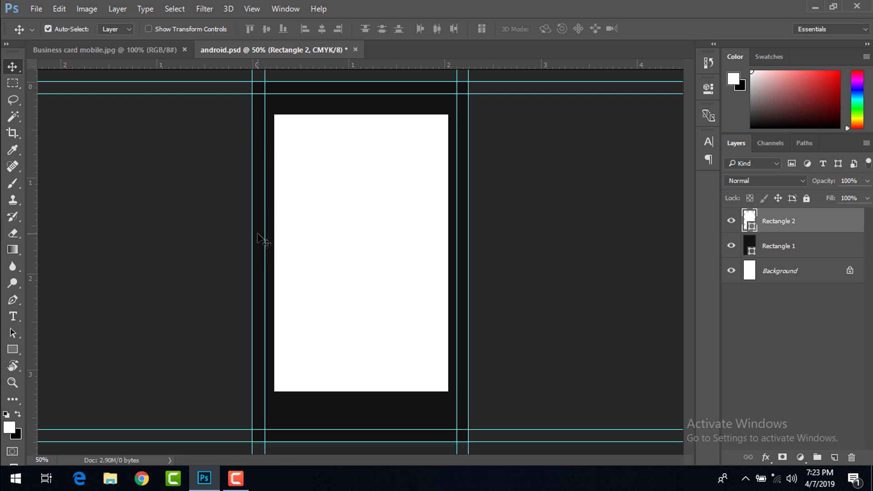
pyautogui.click(805, 198)
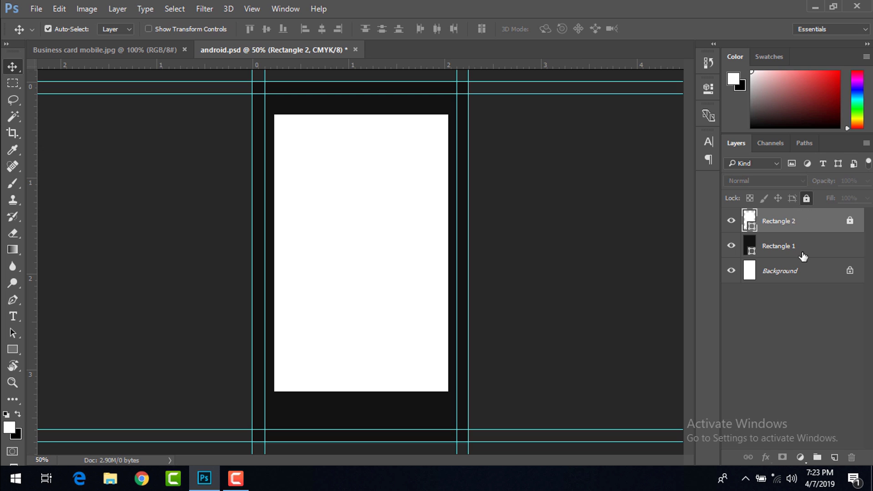
pyautogui.click(799, 248)
pyautogui.click(805, 199)
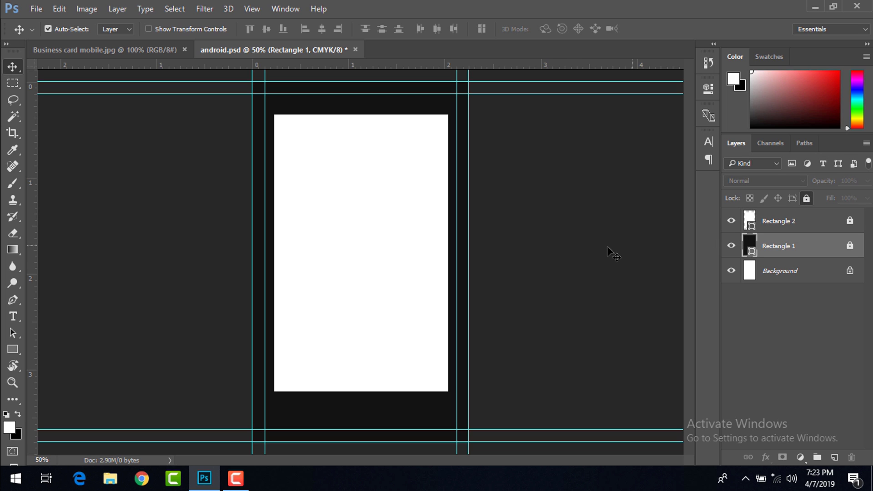
pyautogui.click(546, 246)
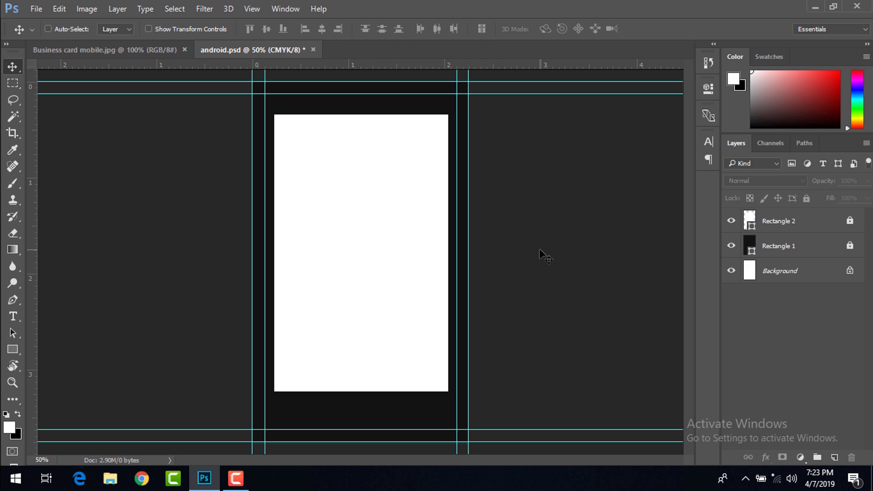
# Step: Hide the guides and zoom the phone mockup to 100%
pyautogui.hotkey('ctrl', ';')
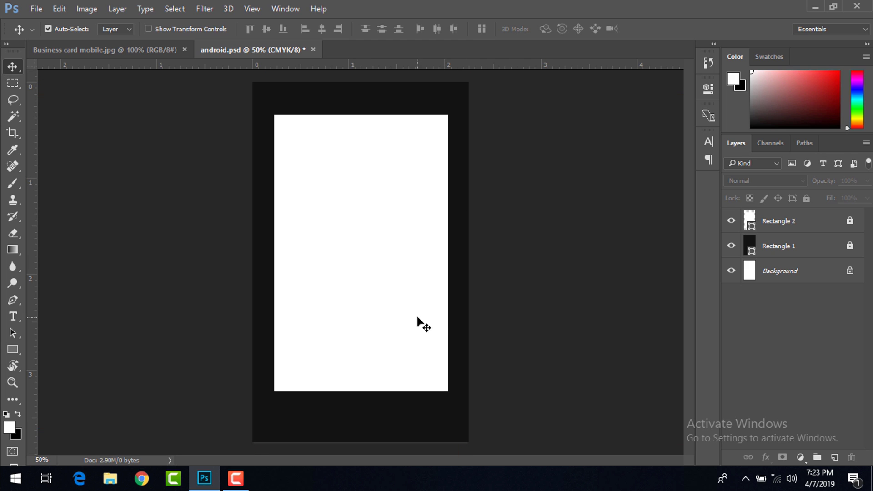
pyautogui.press('ctrl')
pyautogui.hotkey('ctrl', '+')
pyautogui.hotkey('ctrl', '+')
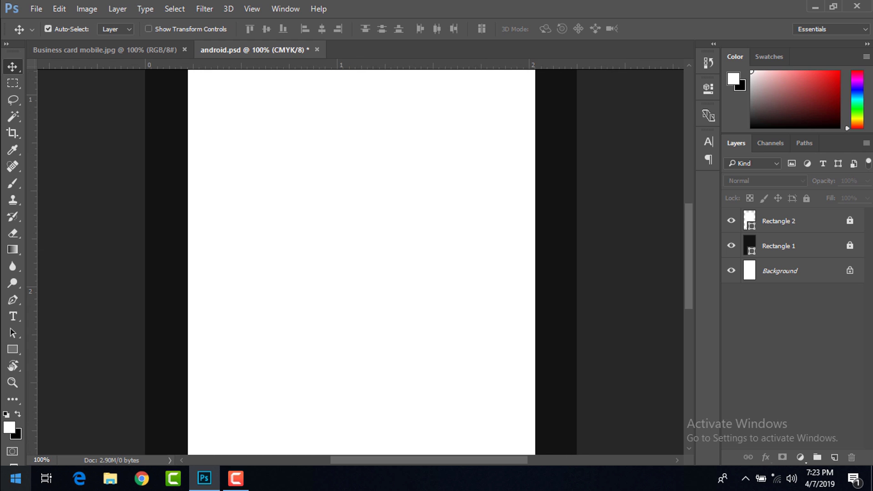
# Step: Draw a thin rounded-rectangle bar above the phone's white screen
pyautogui.moveTo(527, 133); pyautogui.dragTo(532, 413)
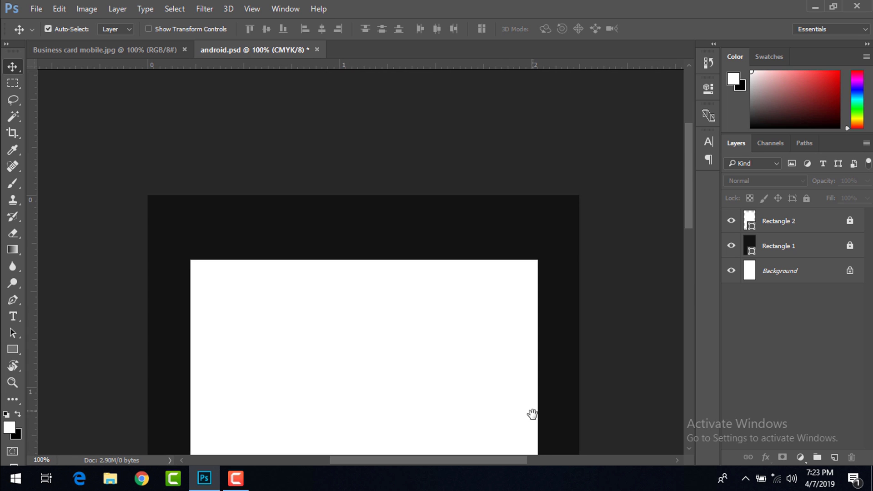
pyautogui.click(12, 349)
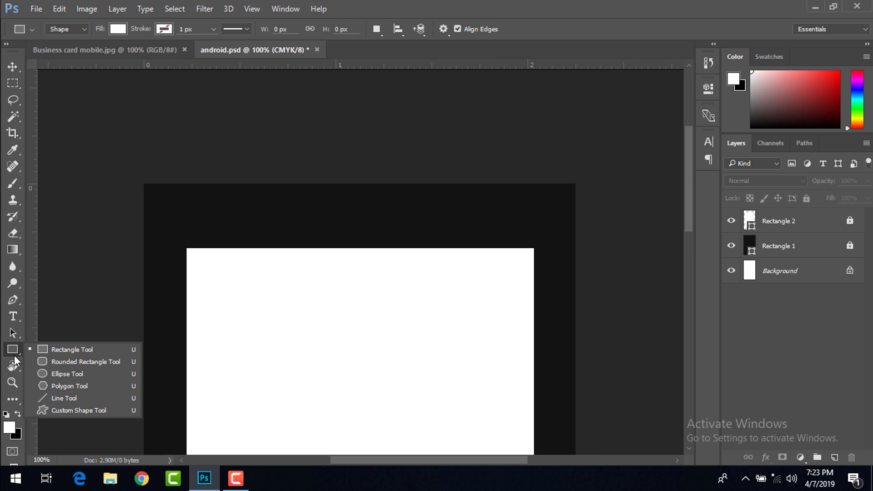
pyautogui.click(99, 363)
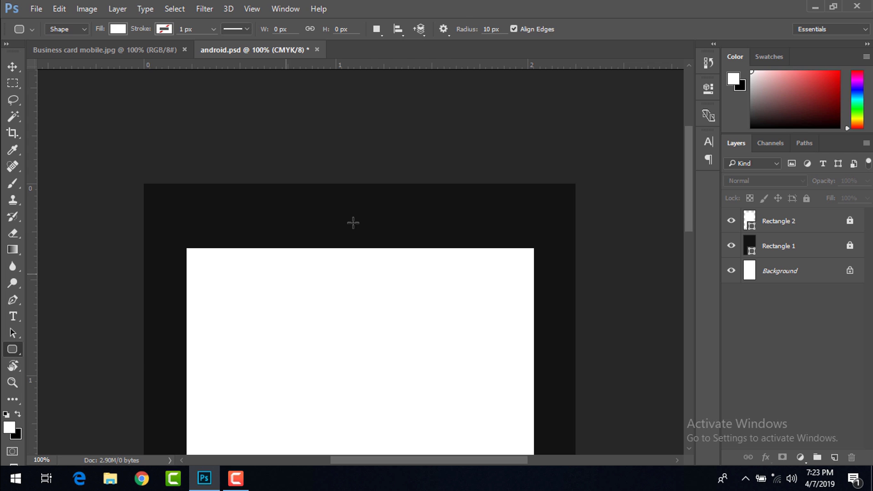
pyautogui.moveTo(349, 227); pyautogui.dragTo(418, 233)
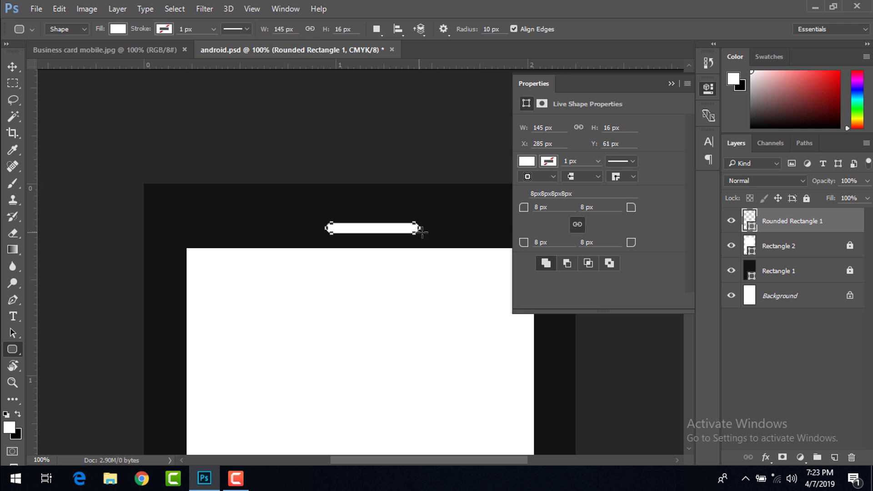
# Step: Fill the bar dark grey and centre it over the screen as the speaker slot
pyautogui.click(527, 162)
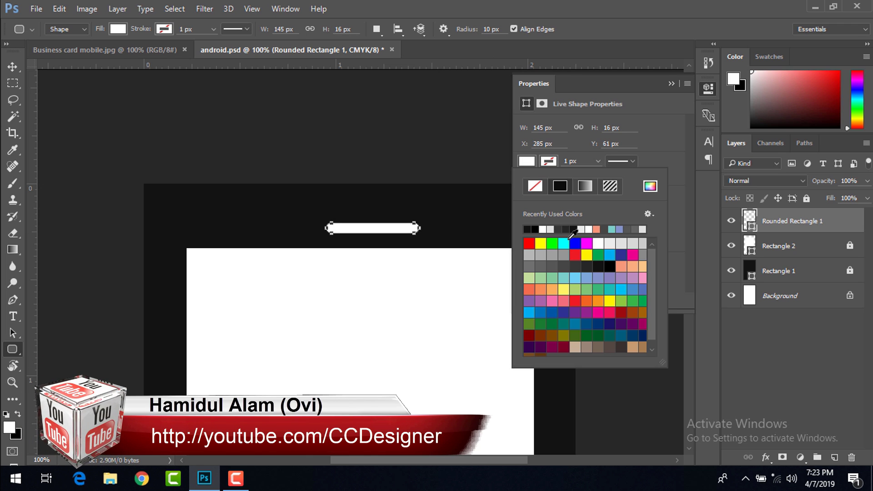
pyautogui.click(582, 264)
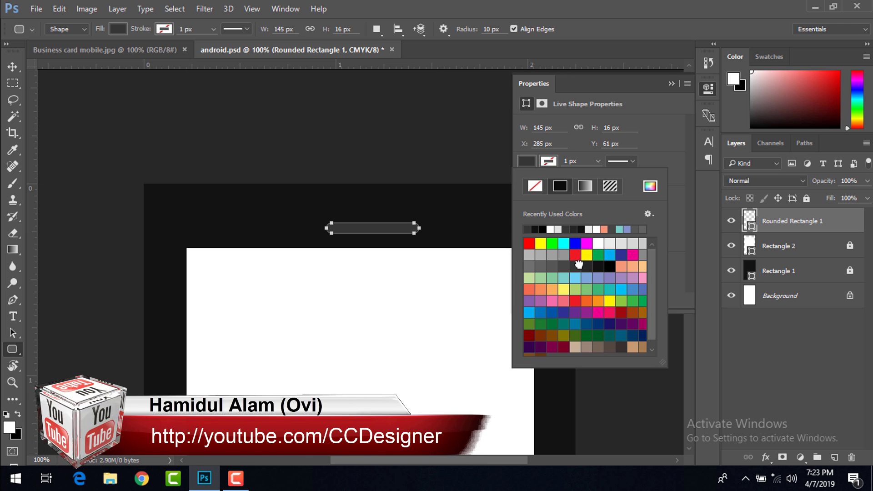
pyautogui.click(590, 264)
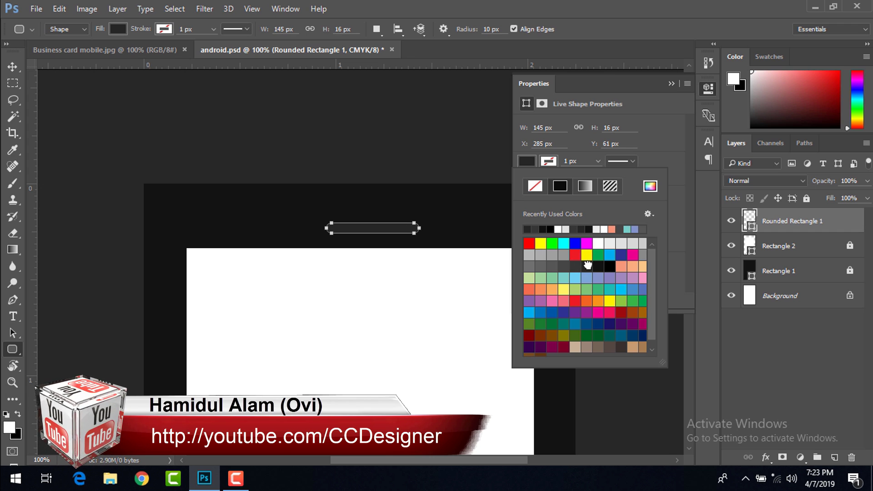
pyautogui.click(13, 66)
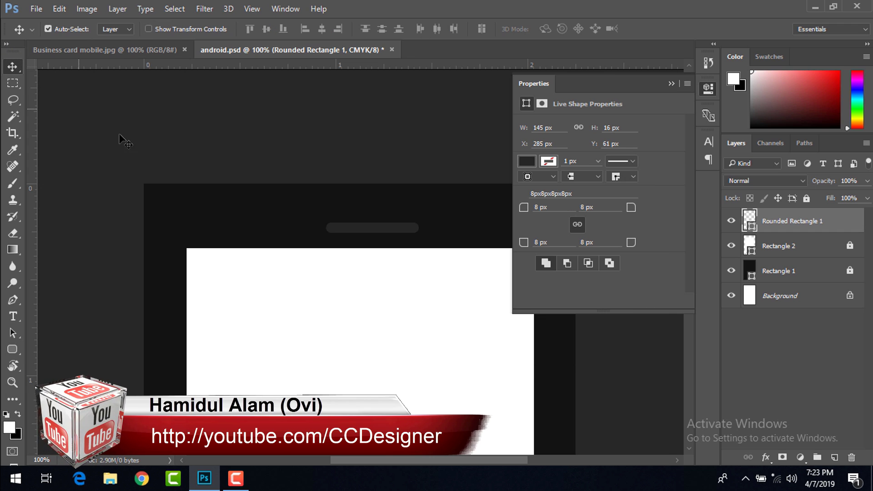
pyautogui.moveTo(370, 234); pyautogui.dragTo(355, 228)
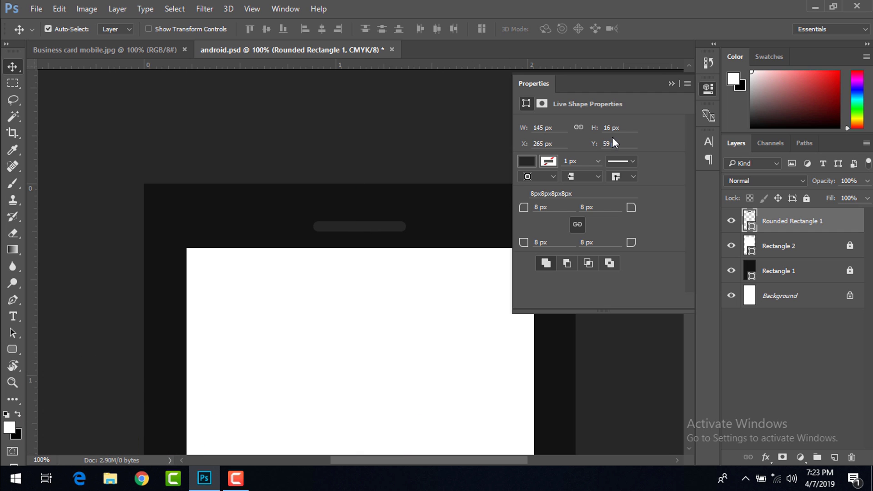
pyautogui.click(673, 84)
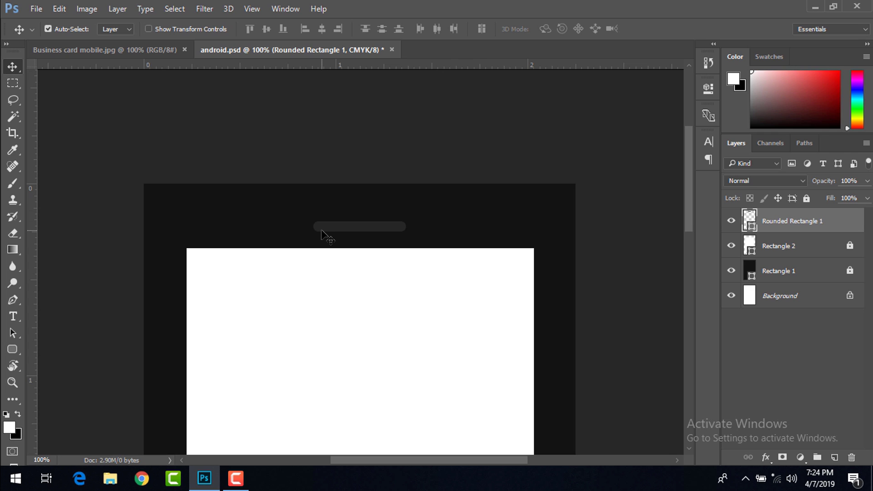
# Step: Place the Lens-PNG-Photos image from the desktop, shrink it, and move it onto the top bezel
pyautogui.scroll(1, 321, 230)
pyautogui.scroll(-1, 321, 229)
pyautogui.click(815, 8)
pyautogui.moveTo(75, 277)
pyautogui.mouseDown()
pyautogui.moveTo(209, 487)
pyautogui.moveTo(285, 254)
pyautogui.moveTo(287, 308)
pyautogui.mouseUp()
pyautogui.scroll(-5, 285, 254)
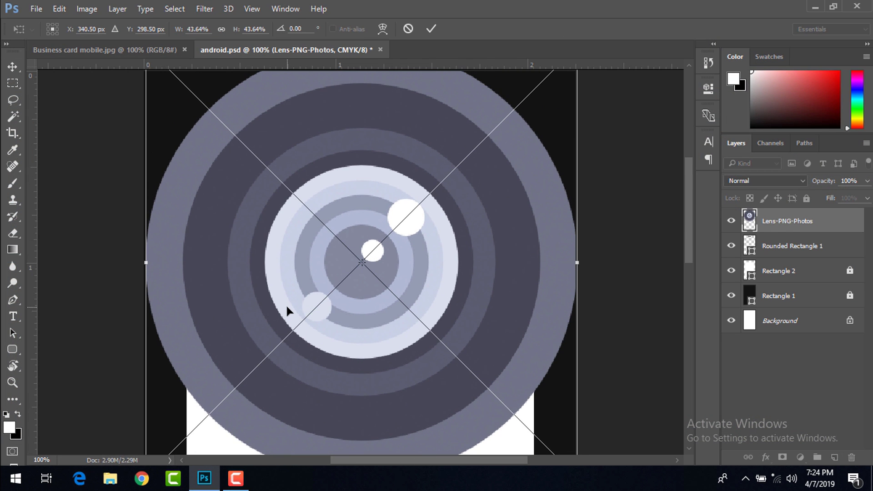
pyautogui.hotkey('ctrl', '-')
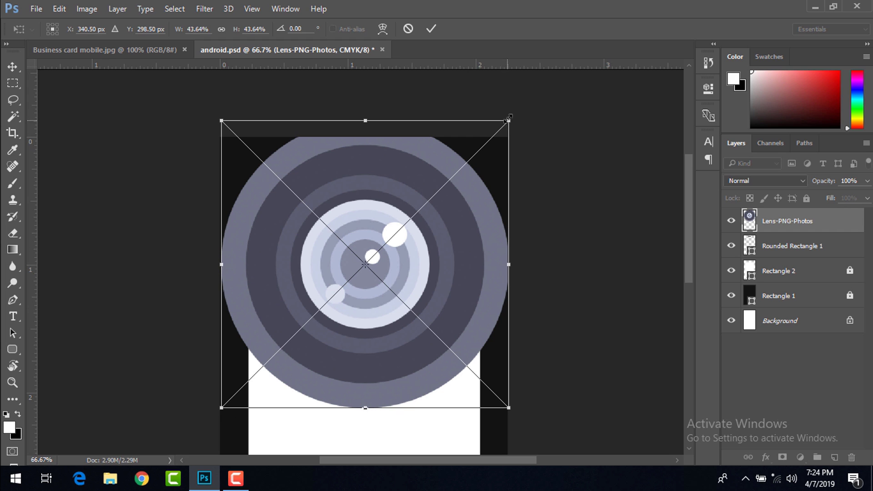
pyautogui.moveTo(509, 120); pyautogui.dragTo(380, 251)
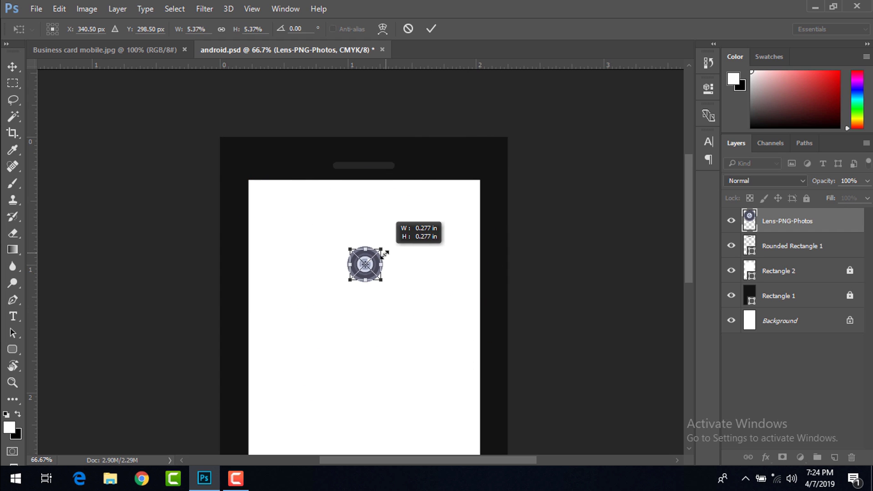
pyautogui.press('Return')
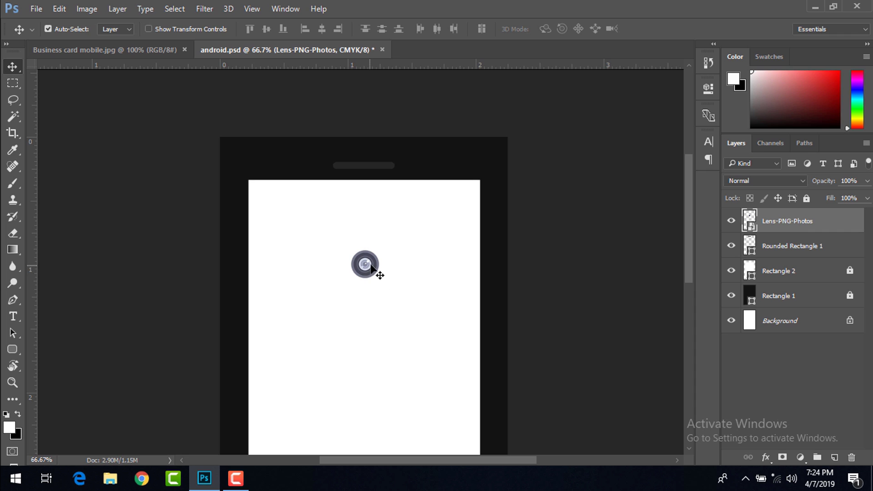
pyautogui.moveTo(371, 266); pyautogui.dragTo(295, 168)
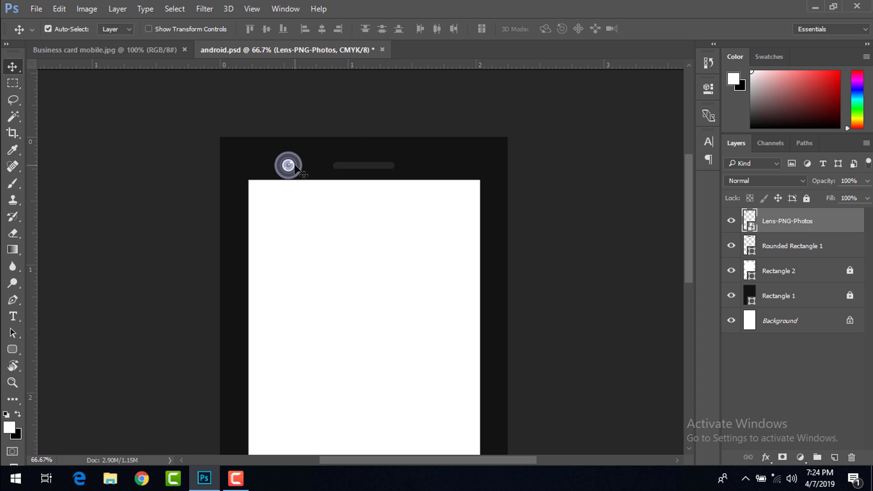
# Step: Nudge the lens upward and shrink it further beside the speaker bar
pyautogui.hotkey('ctrl', '+')
pyautogui.hotkey('ctrl', '+')
pyautogui.moveTo(290, 172)
pyautogui.mouseDown()
pyautogui.moveTo(284, 251)
pyautogui.moveTo(306, 312)
pyautogui.mouseUp()
pyautogui.moveTo(234, 223); pyautogui.dragTo(235, 205)
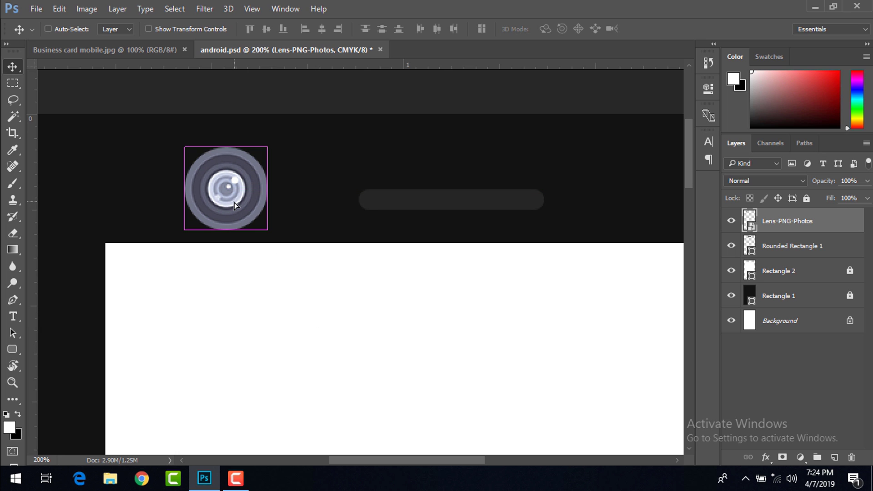
pyautogui.hotkey('ctrl', 't')
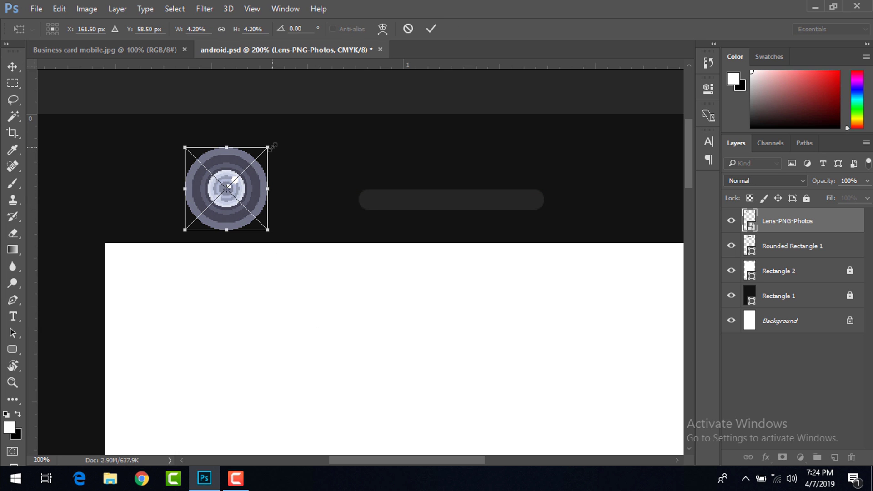
pyautogui.moveTo(272, 147)
pyautogui.mouseDown()
pyautogui.moveTo(245, 172)
pyautogui.moveTo(319, 201)
pyautogui.mouseUp()
pyautogui.press('Return')
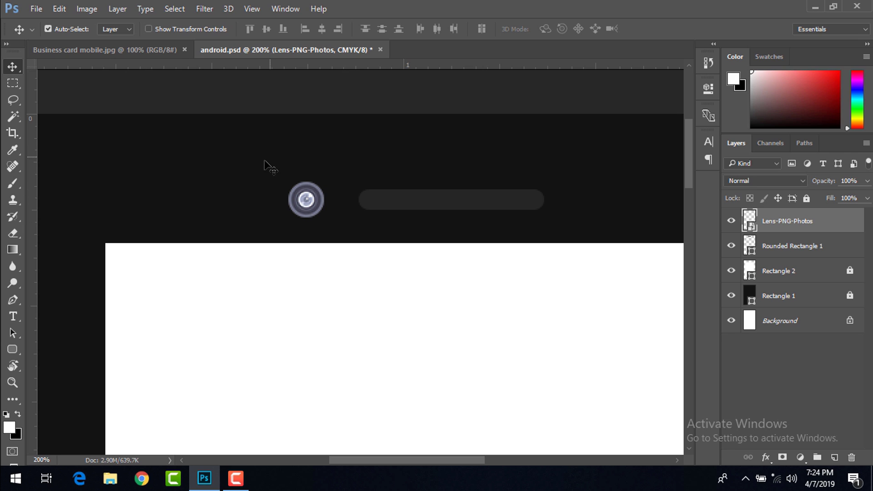
pyautogui.scroll(-2, 128, 185)
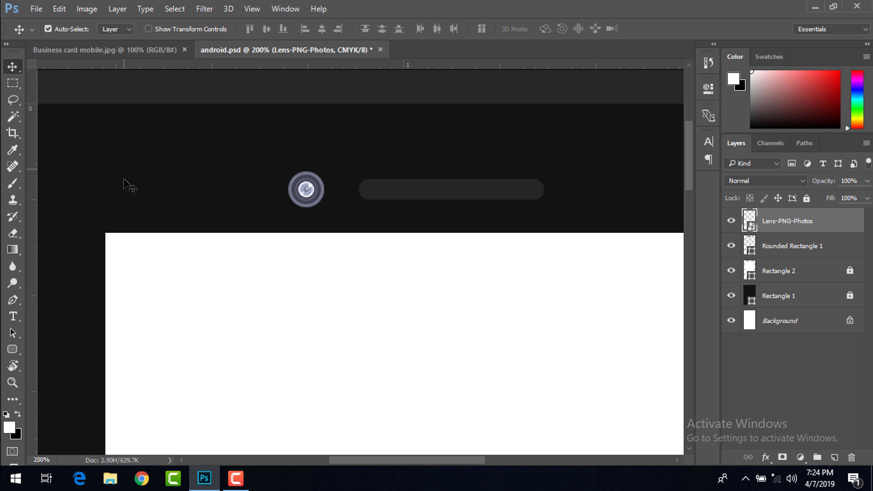
pyautogui.scroll(1, 116, 184)
pyautogui.hotkey('ctrl', '-')
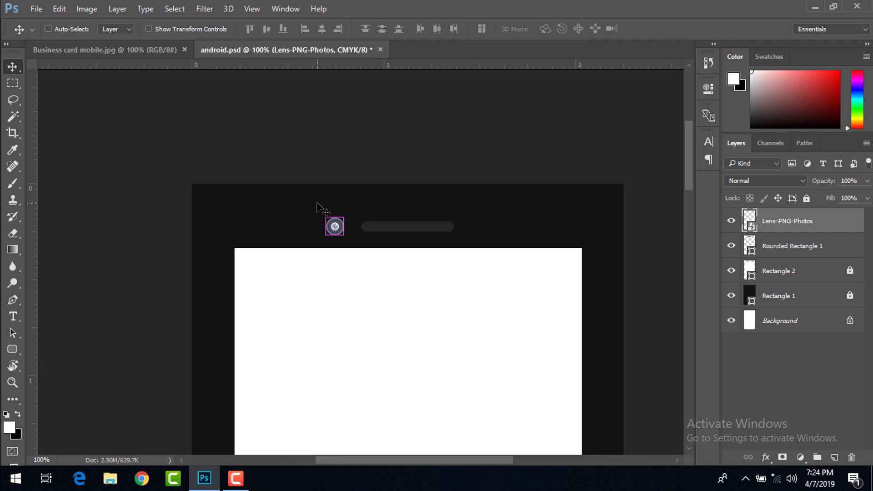
pyautogui.hotkey('ctrl', '-')
pyautogui.hotkey('ctrl', '-')
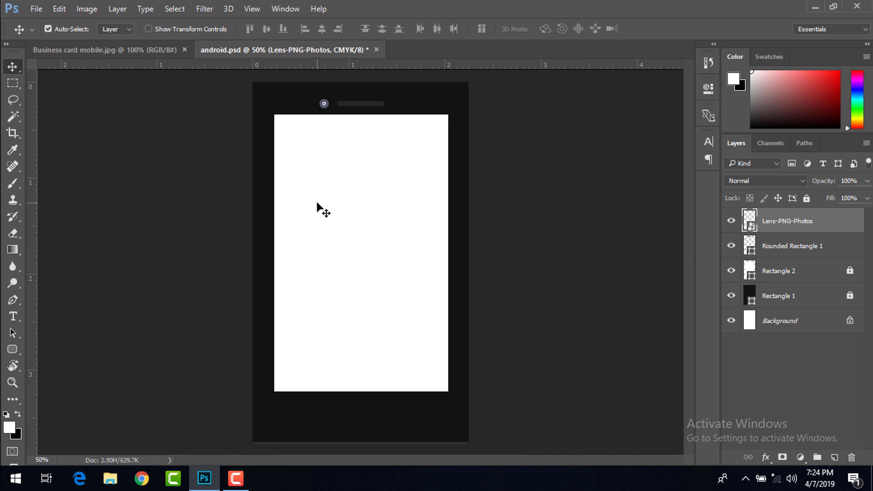
pyautogui.hotkey('ctrl', '+')
pyautogui.hotkey('ctrl', '+')
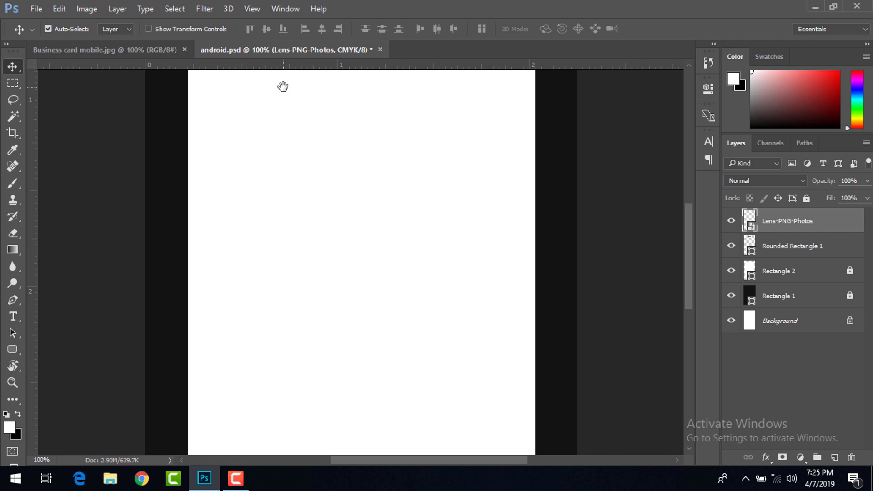
pyautogui.moveTo(283, 87); pyautogui.dragTo(306, 331)
pyautogui.hotkey('ctrl', '+')
pyautogui.hotkey('ctrl', '+')
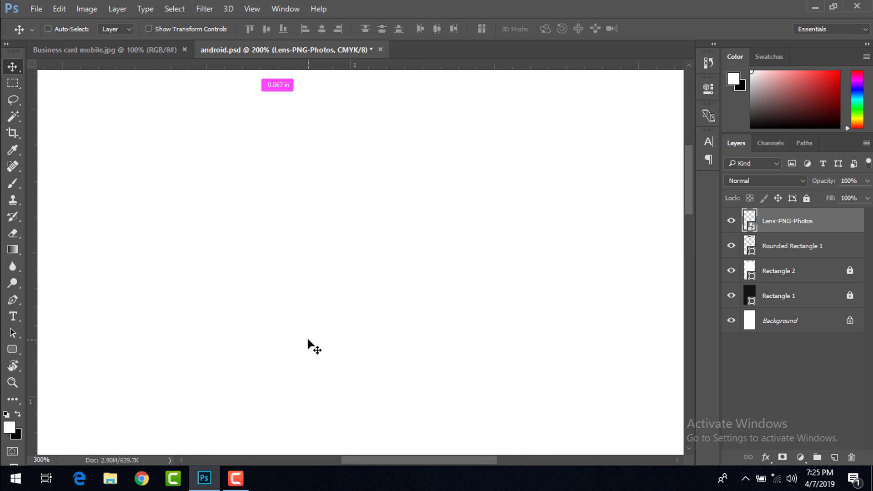
pyautogui.moveTo(201, 162); pyautogui.dragTo(253, 419)
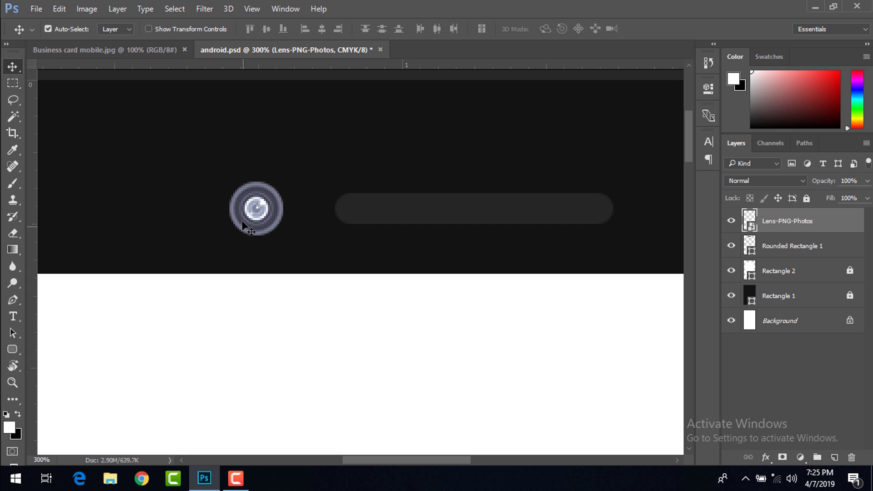
# Step: Open the lens layer's blending options and enable a Color Overlay
pyautogui.rightClick(828, 228)
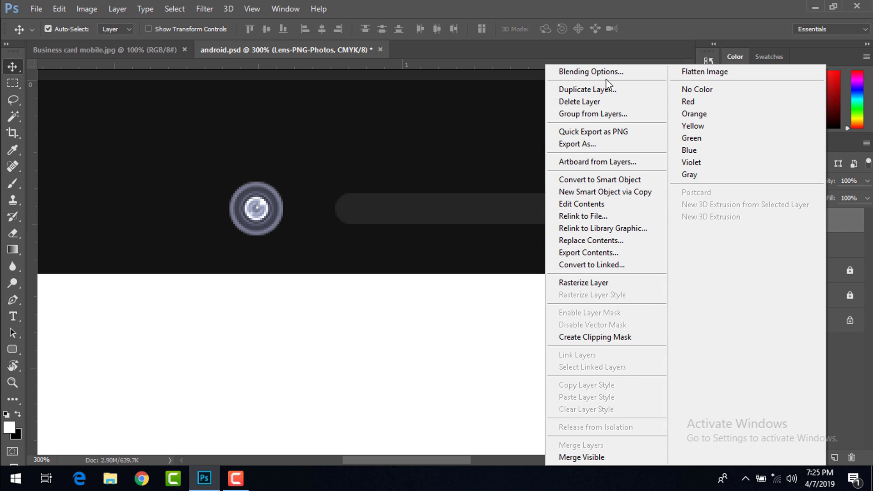
pyautogui.click(604, 72)
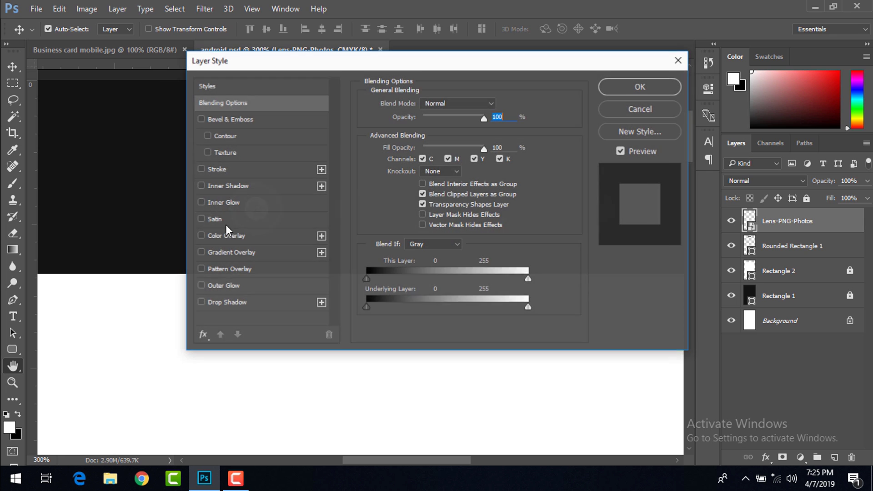
pyautogui.moveTo(382, 61); pyautogui.dragTo(665, 42)
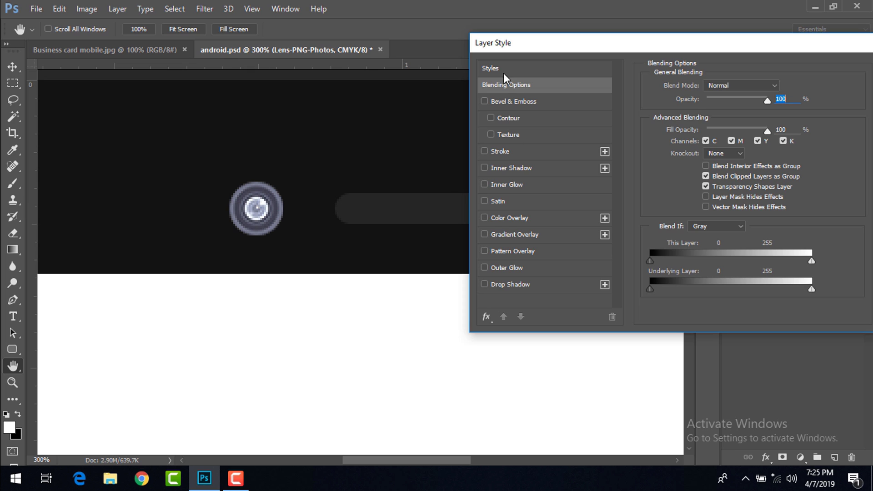
pyautogui.click(514, 220)
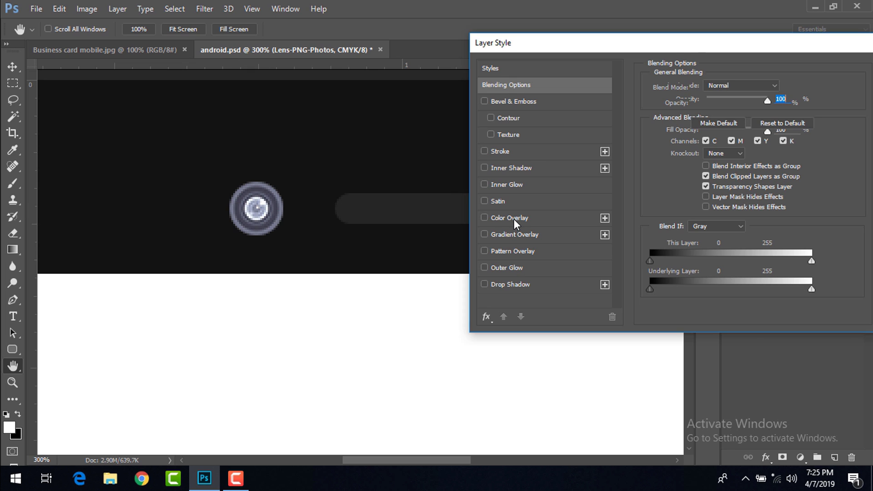
pyautogui.click(763, 90)
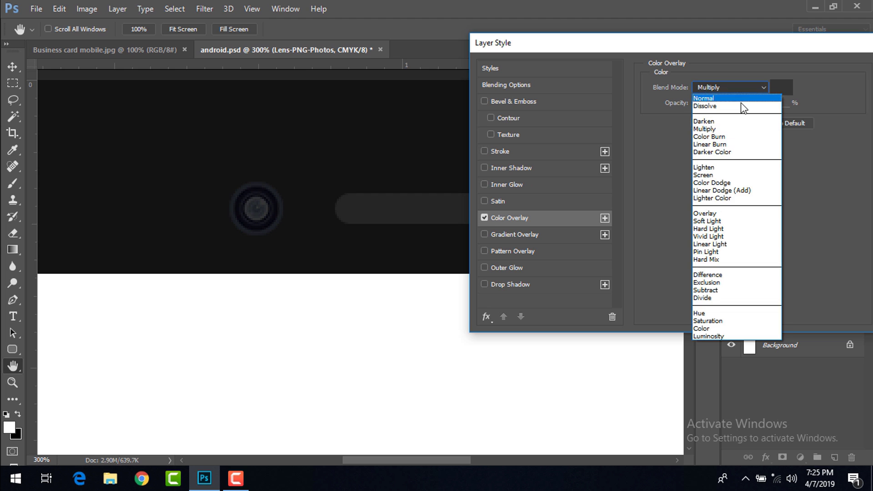
pyautogui.click(741, 102)
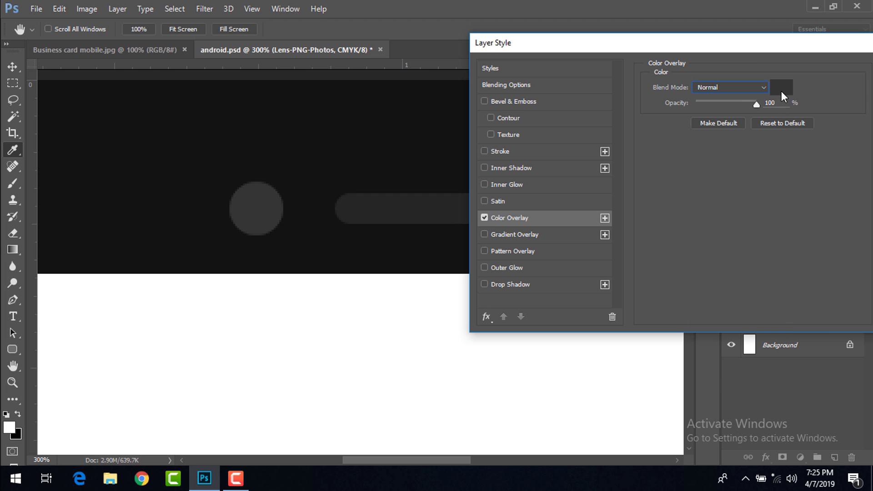
# Step: Try white and black overlay colours, then set the overlay blend mode to Multiply
pyautogui.click(781, 88)
pyautogui.write('ffffff')
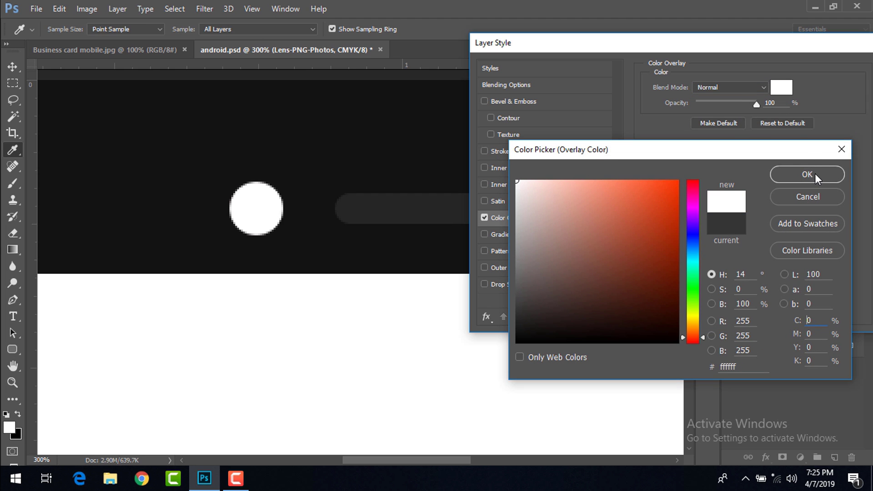
pyautogui.click(815, 173)
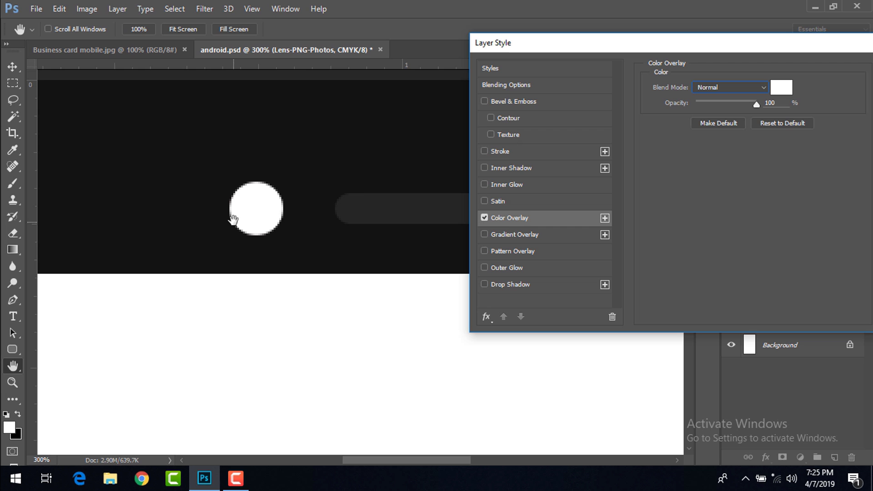
pyautogui.click(774, 89)
pyautogui.click(516, 342)
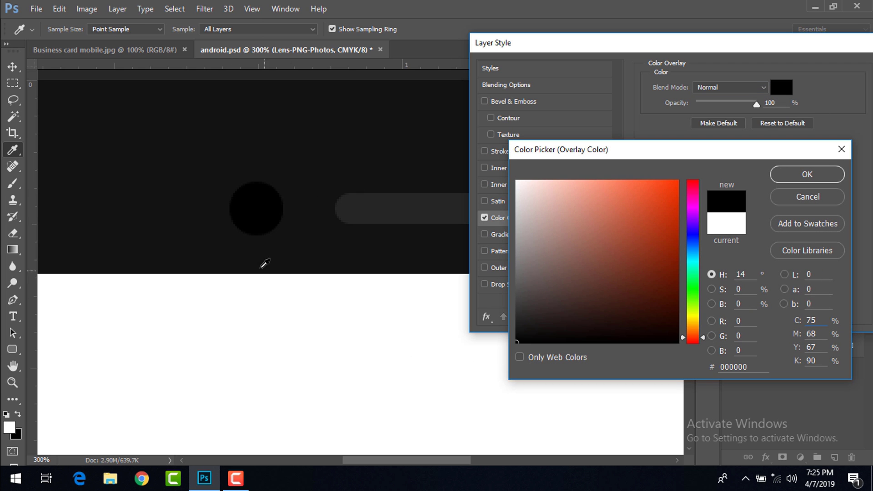
pyautogui.click(808, 175)
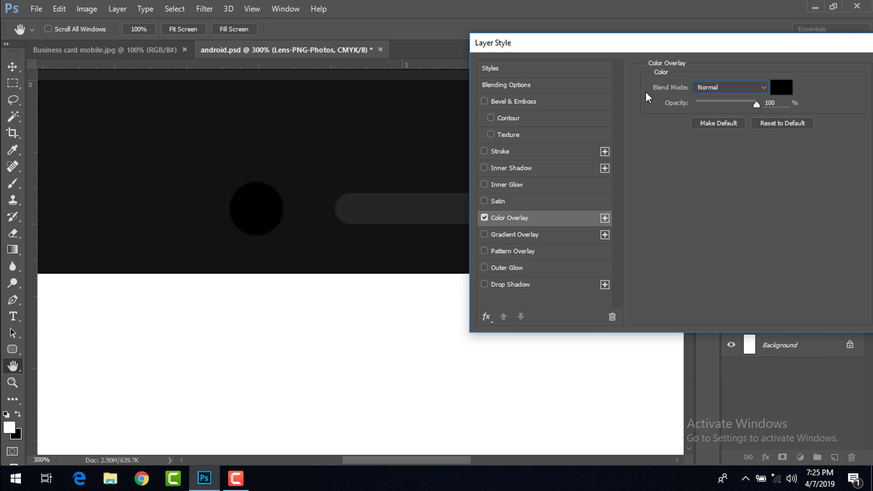
pyautogui.click(731, 89)
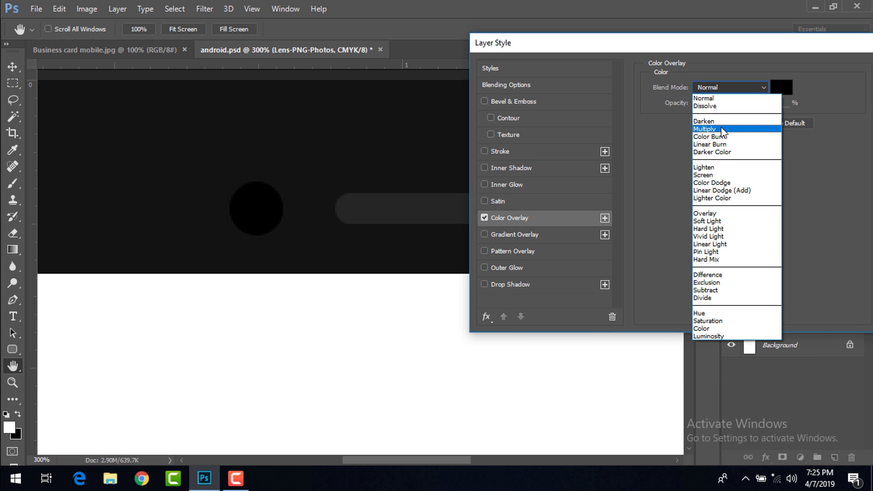
pyautogui.click(723, 130)
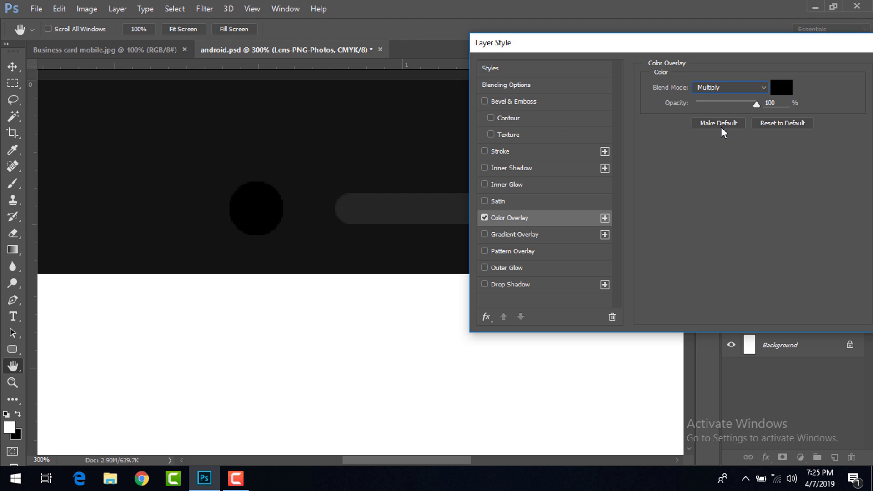
# Step: Choose dark grey #4a4949 as the overlay colour and apply the style to the lens
pyautogui.click(780, 91)
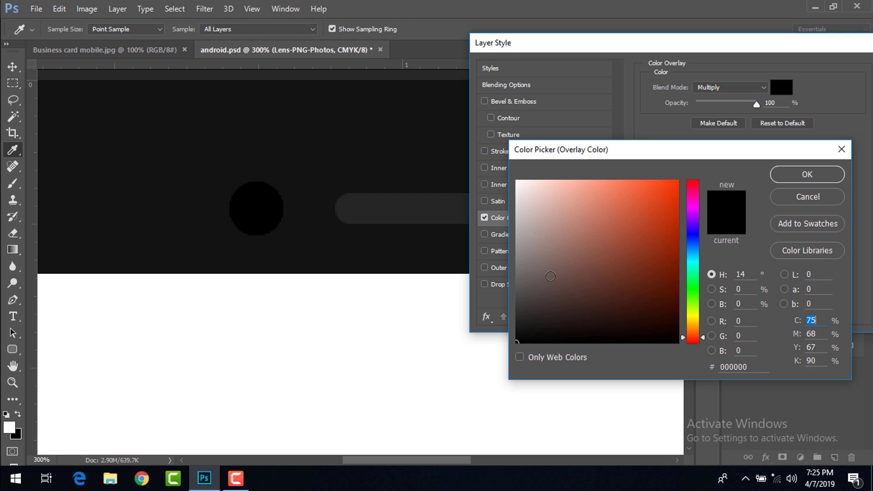
pyautogui.click(519, 299)
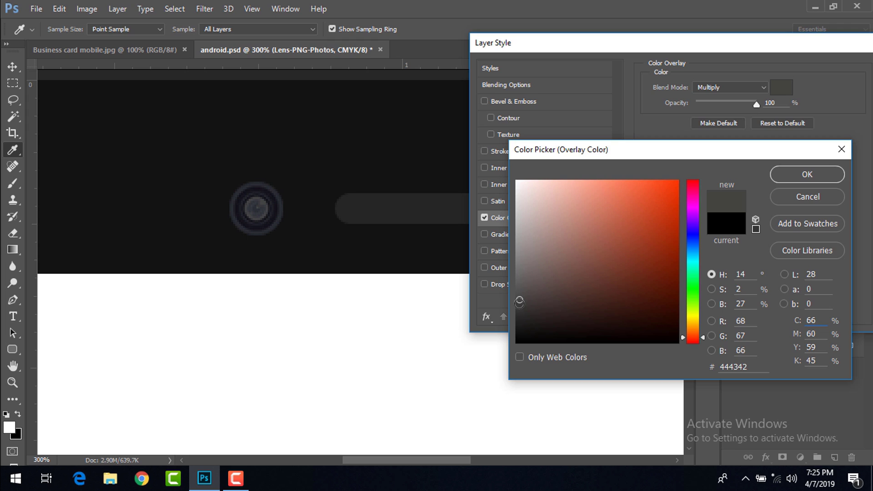
pyautogui.click(520, 338)
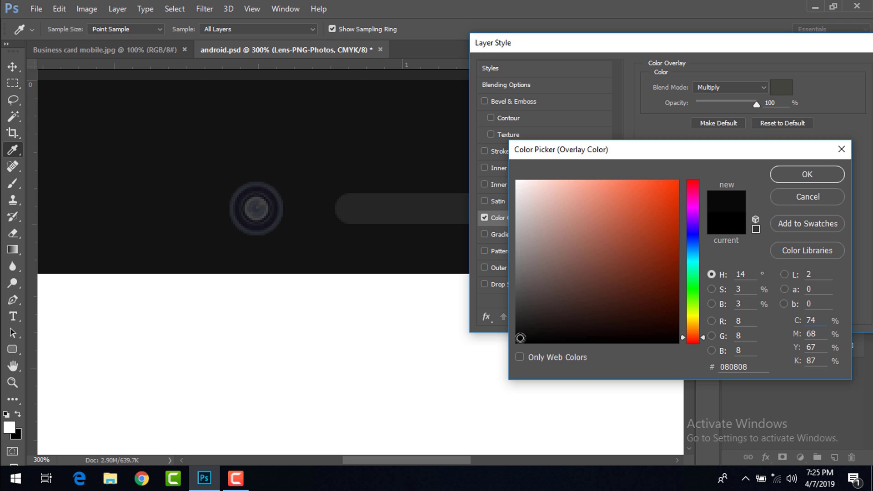
pyautogui.click(520, 297)
pyautogui.click(517, 301)
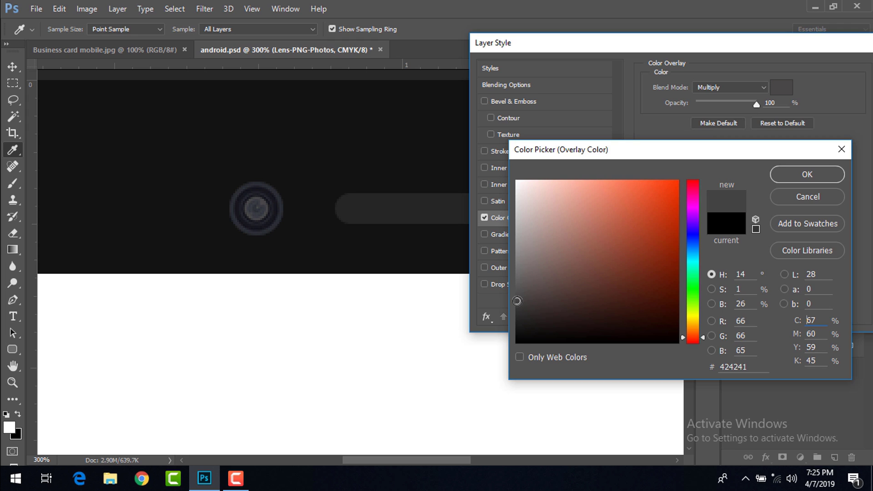
pyautogui.click(517, 291)
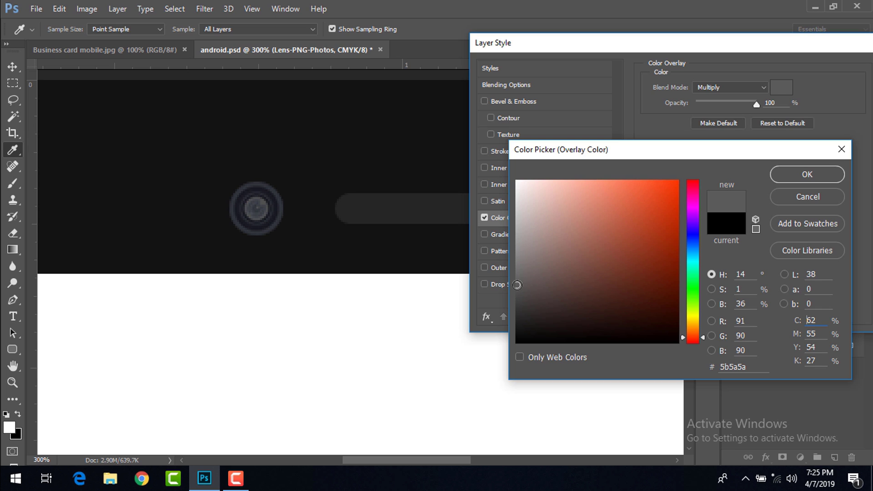
pyautogui.click(517, 285)
pyautogui.click(518, 186)
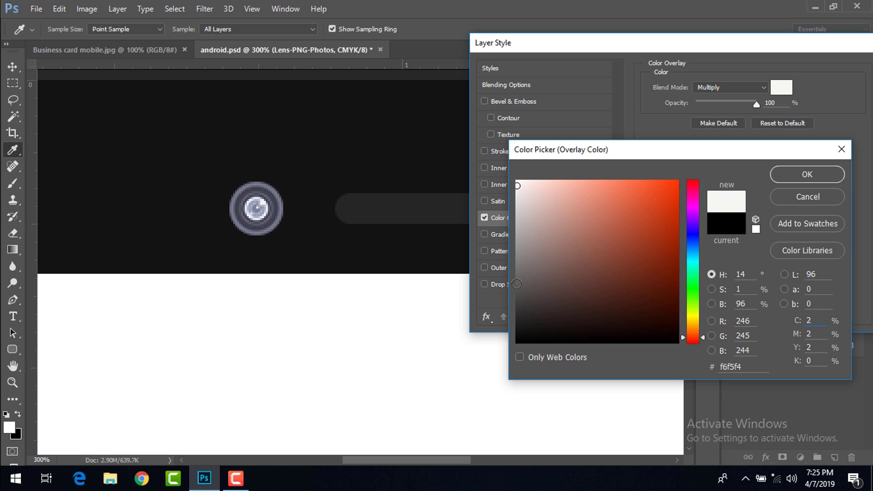
pyautogui.click(516, 290)
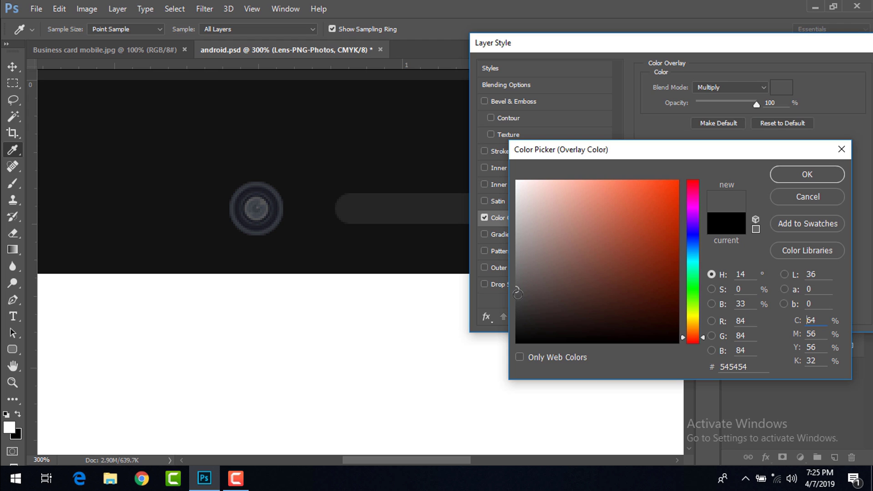
pyautogui.click(518, 296)
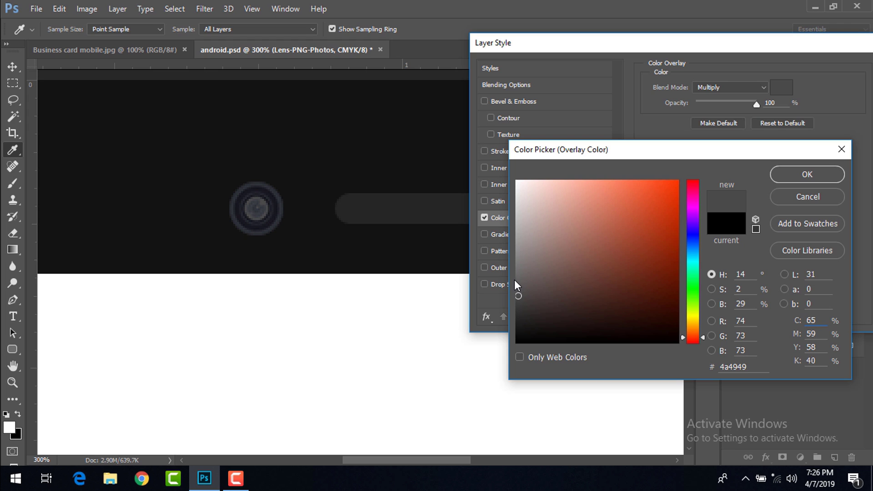
pyautogui.click(801, 178)
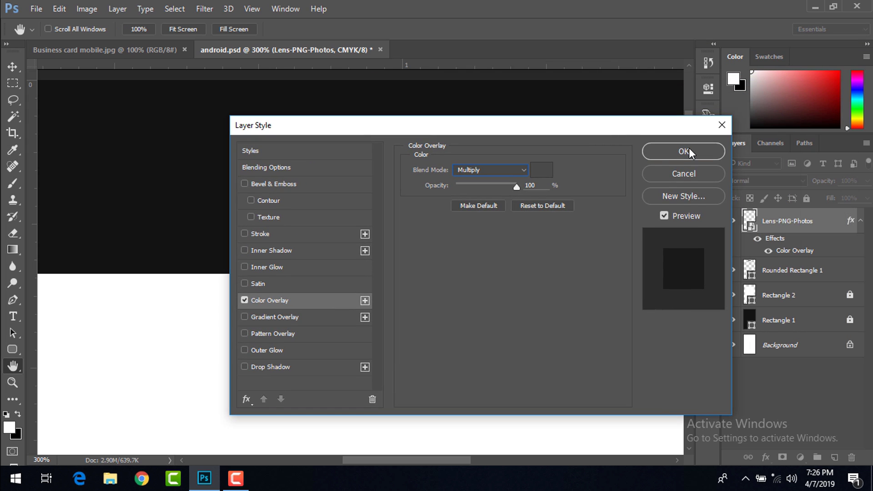
pyautogui.click(689, 148)
pyautogui.hotkey('ctrl', '1')
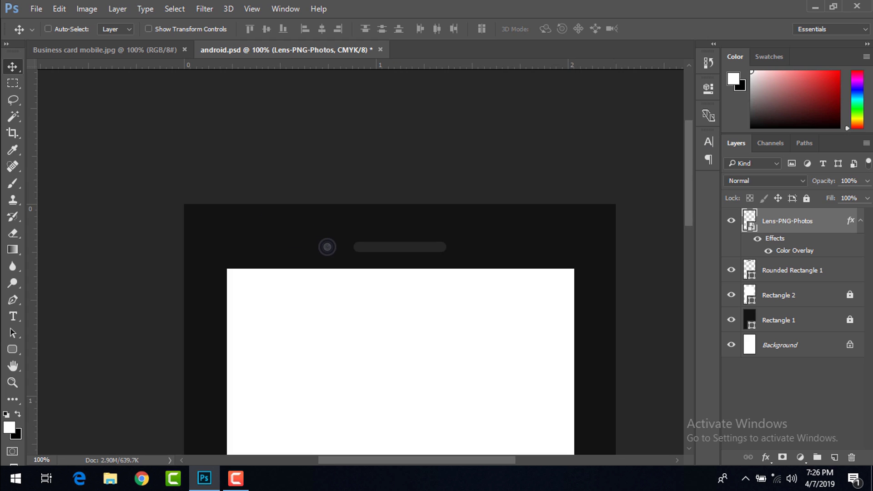
# Step: Show the guides around the phone mockup and zoom out to 33.3% to see it whole
pyautogui.hotkey('ctrl', '-')
pyautogui.hotkey('ctrl', '-')
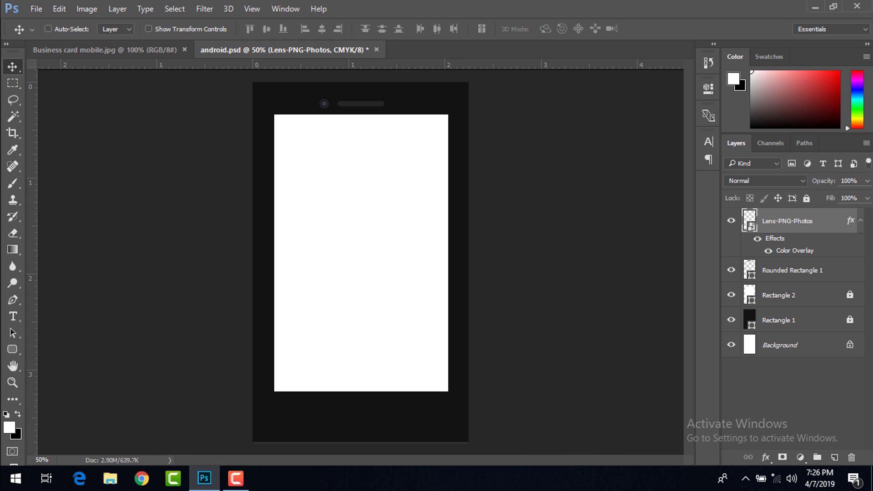
pyautogui.hotkey('ctrl', ';')
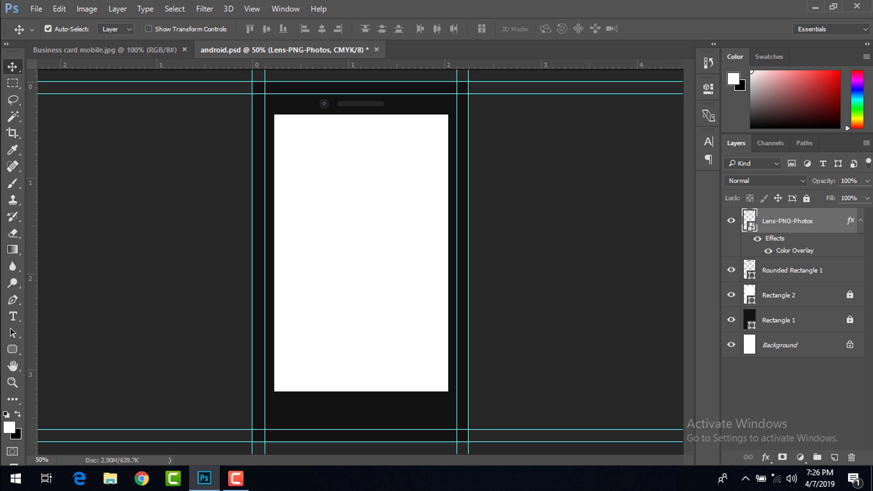
pyautogui.hotkey('ctrl', '+')
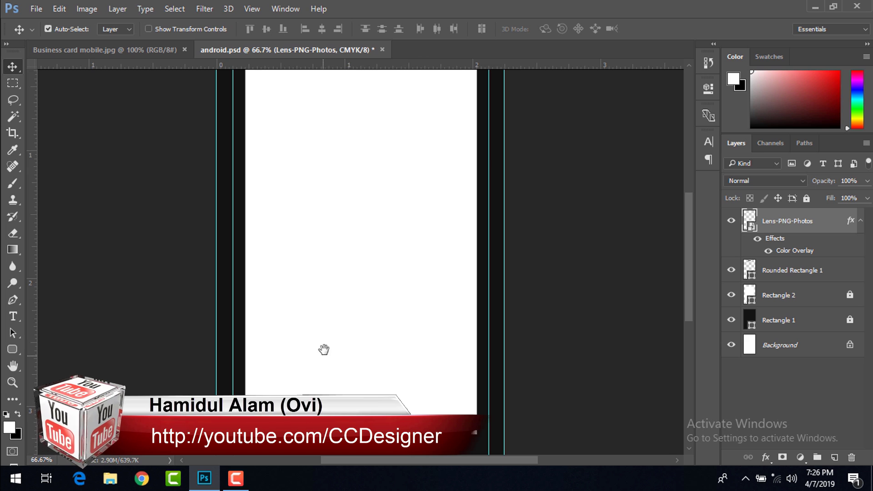
pyautogui.moveTo(323, 211); pyautogui.dragTo(314, 442)
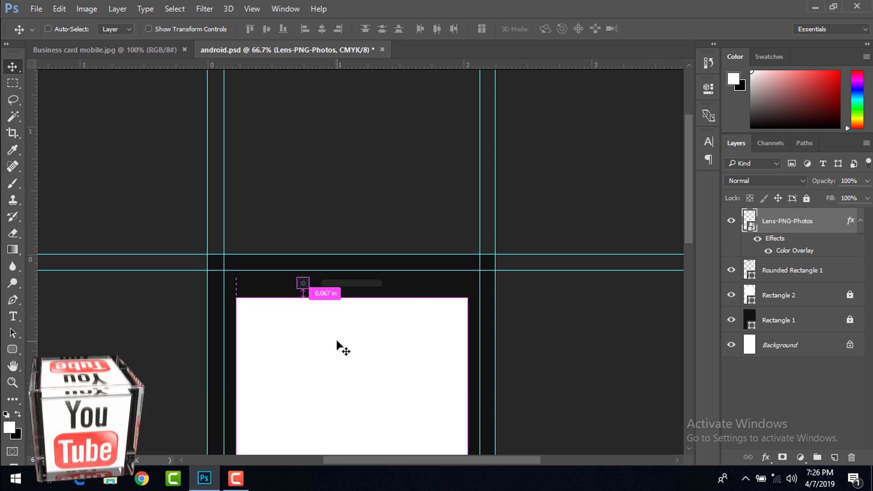
pyautogui.hotkey('ctrl', '-')
pyautogui.hotkey('ctrl', '-')
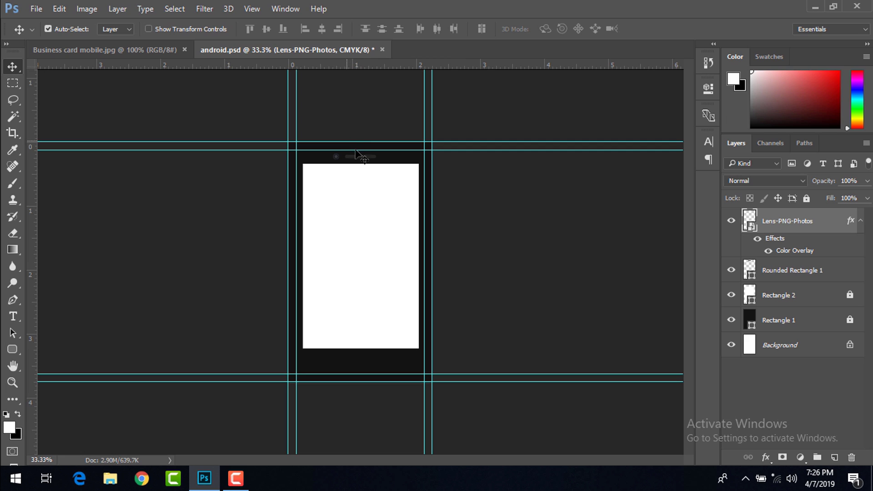
# Step: Group the lens and speaker bar layers into a group named Top
pyautogui.click(731, 221)
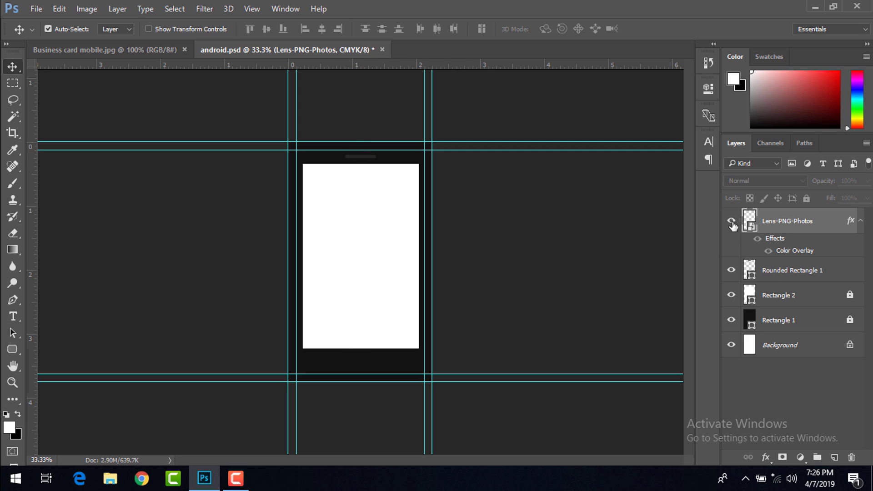
pyautogui.click(732, 270)
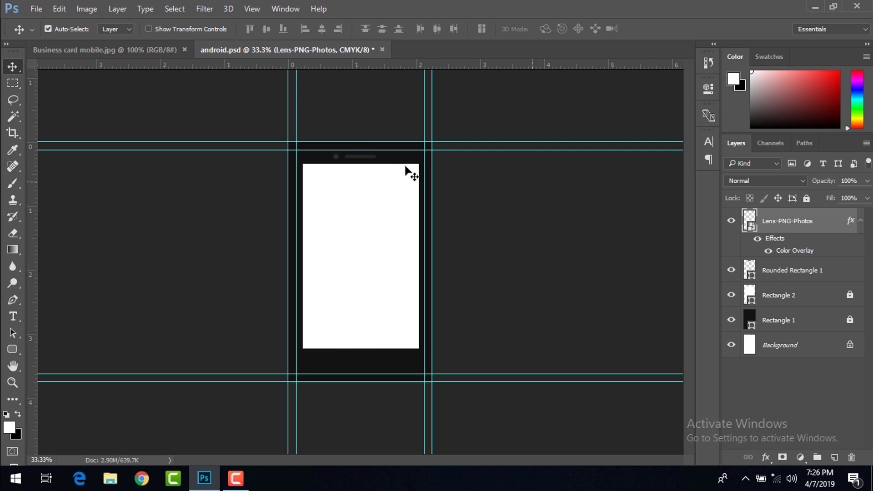
pyautogui.keyDown('shift'); pyautogui.click(818, 272); pyautogui.keyUp('shift')
pyautogui.moveTo(819, 273)
pyautogui.mouseDown()
pyautogui.moveTo(834, 423)
pyautogui.moveTo(817, 457)
pyautogui.mouseUp()
pyautogui.doubleClick(777, 216)
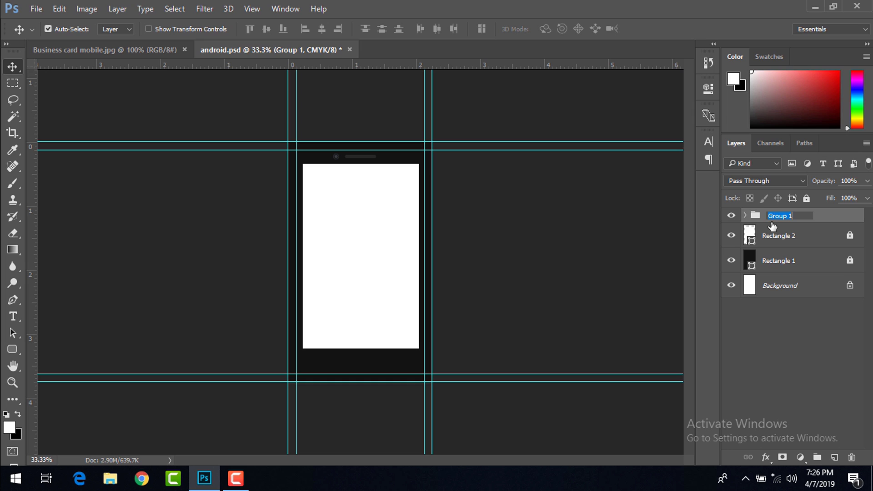
pyautogui.write('Top')
pyautogui.click(774, 326)
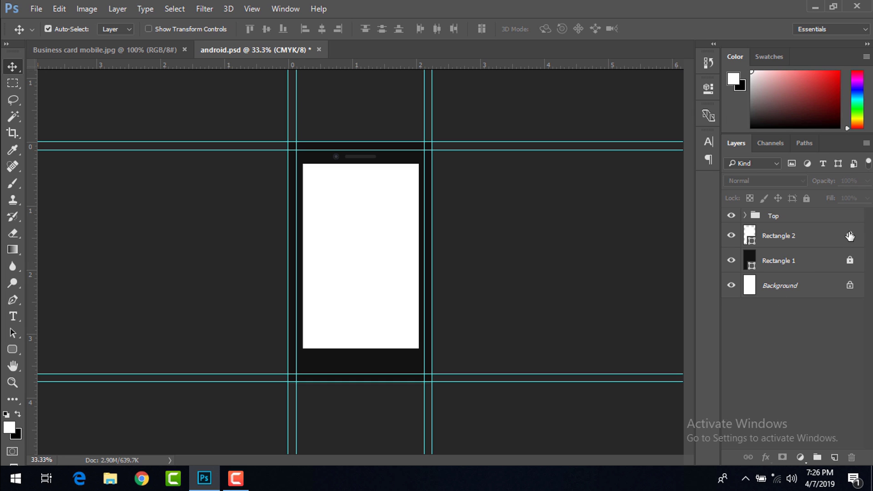
# Step: Group Rectangle 1 and Rectangle 2 into a new group named Body
pyautogui.click(813, 237)
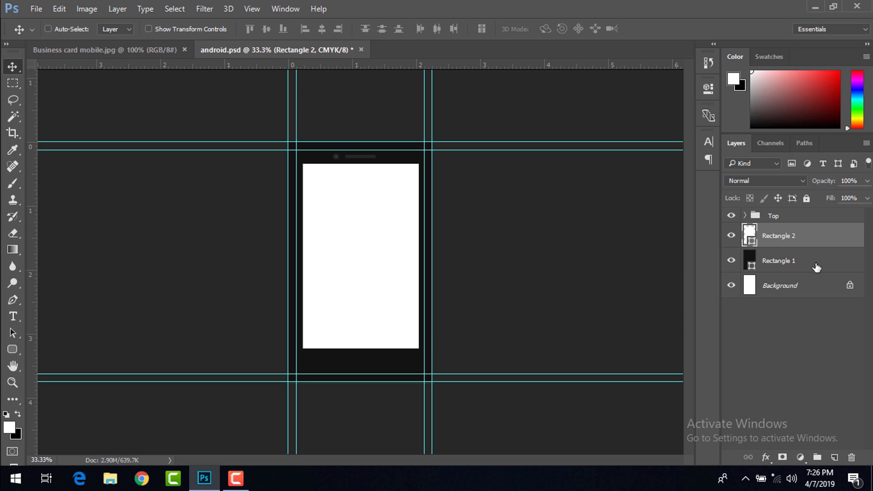
pyautogui.keyDown('ctrl'); pyautogui.click(817, 266); pyautogui.keyUp('ctrl')
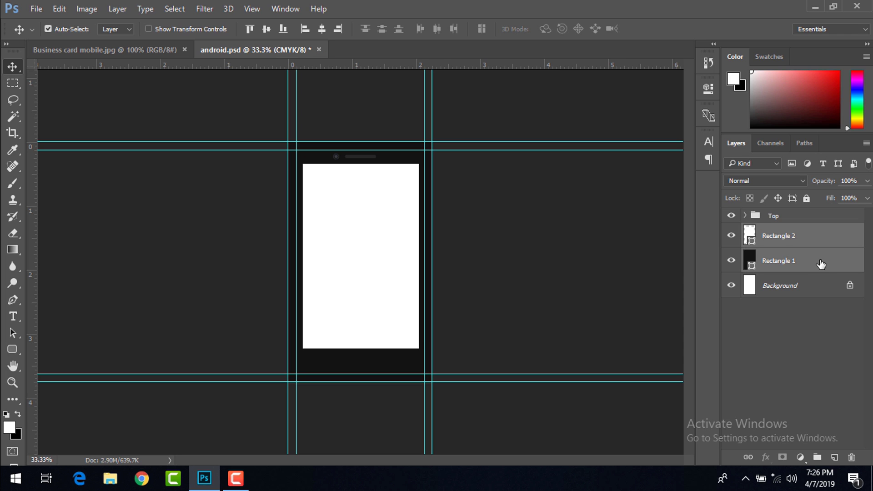
pyautogui.moveTo(821, 264); pyautogui.dragTo(817, 459)
pyautogui.doubleClick(783, 231)
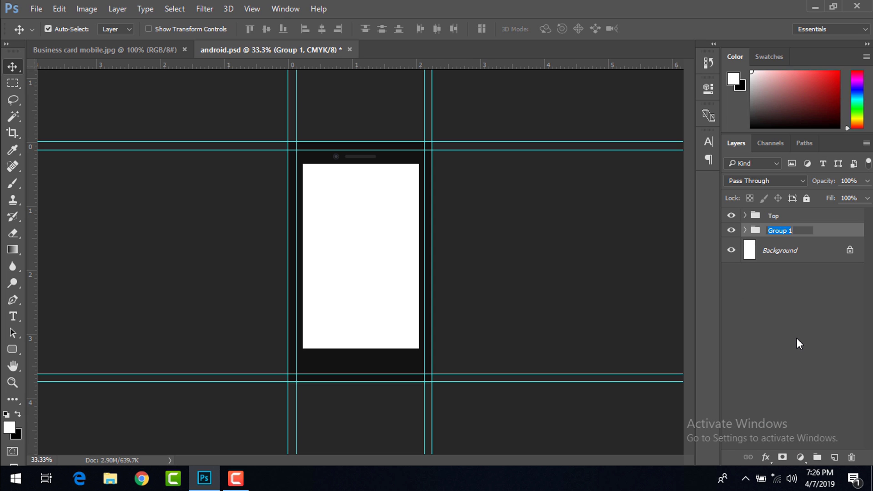
pyautogui.write('Body')
pyautogui.click(769, 309)
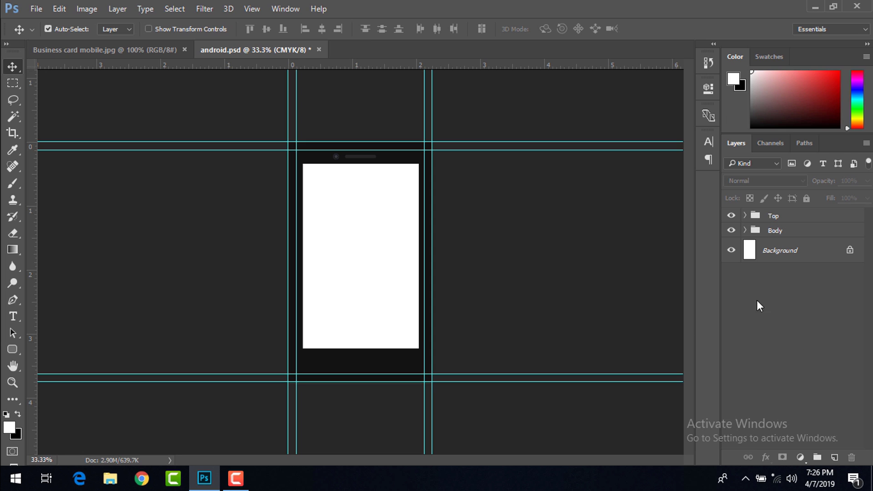
# Step: Lock the Top and Body groups completely
pyautogui.click(791, 217)
pyautogui.click(806, 198)
pyautogui.click(804, 233)
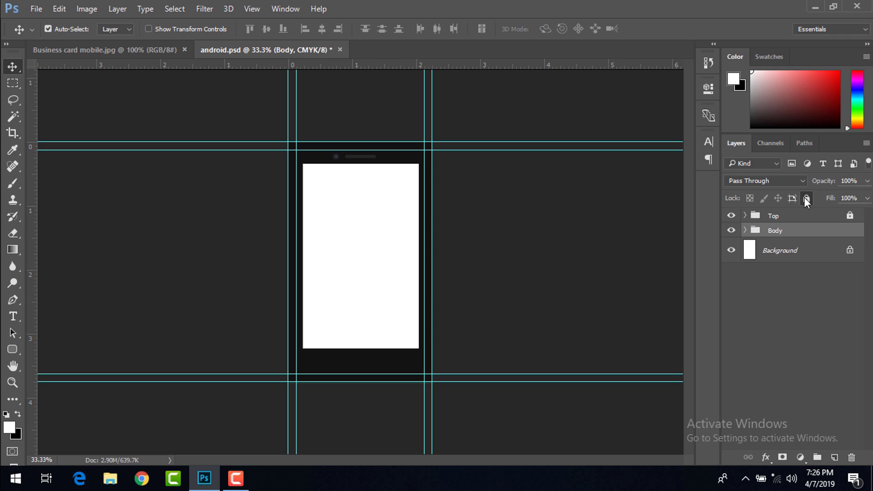
pyautogui.click(806, 199)
pyautogui.click(160, 265)
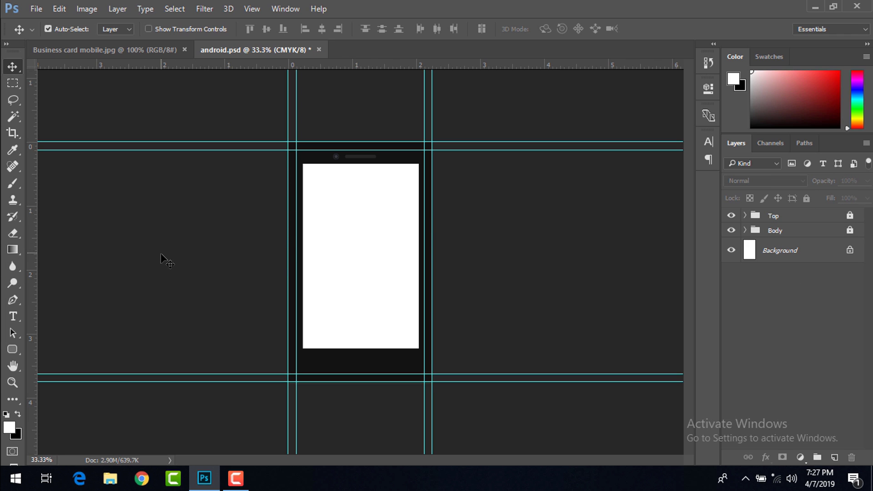
pyautogui.hotkey('ctrl', '+')
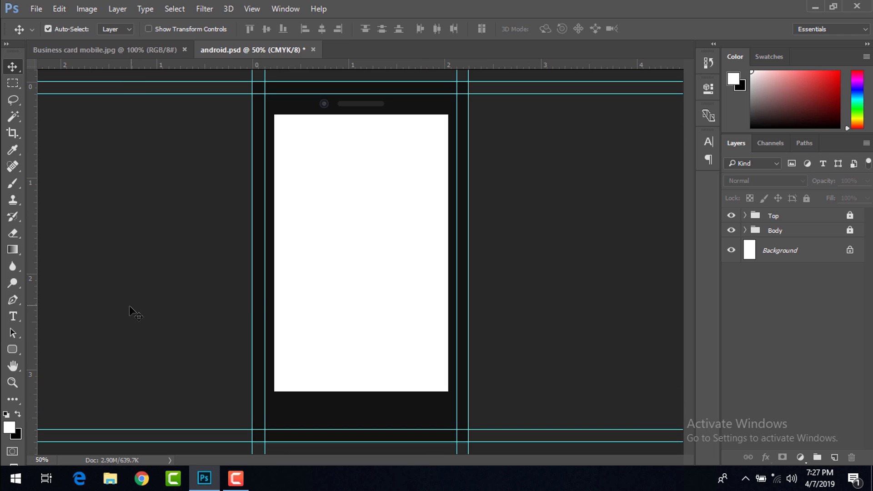
pyautogui.click(837, 229)
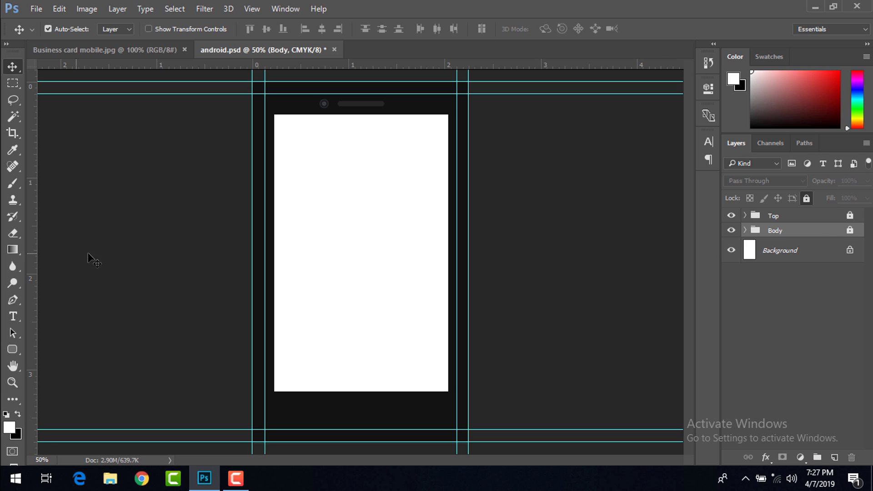
pyautogui.click(191, 252)
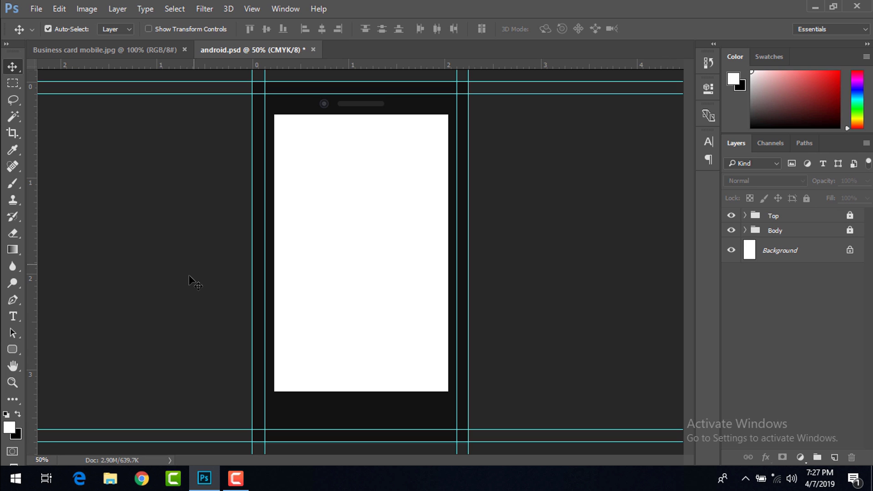
# Step: Draw a small dark grey rounded square below the screen for the home button
pyautogui.click(10, 350)
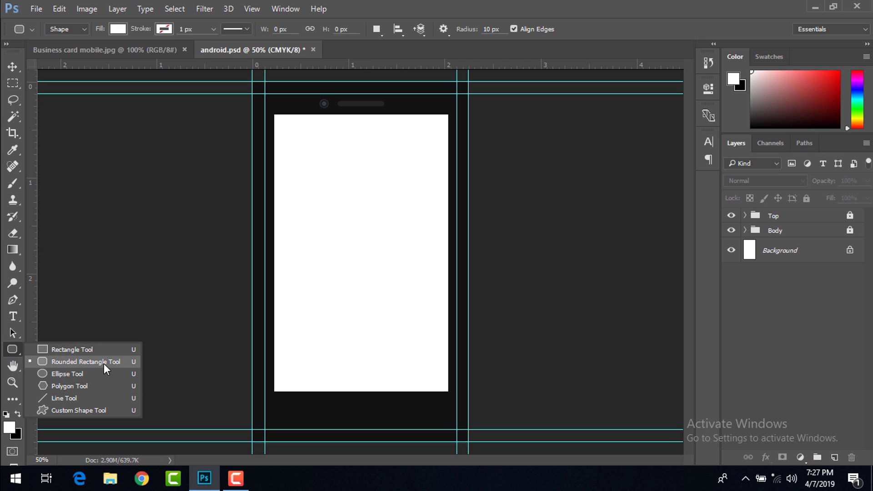
pyautogui.click(104, 363)
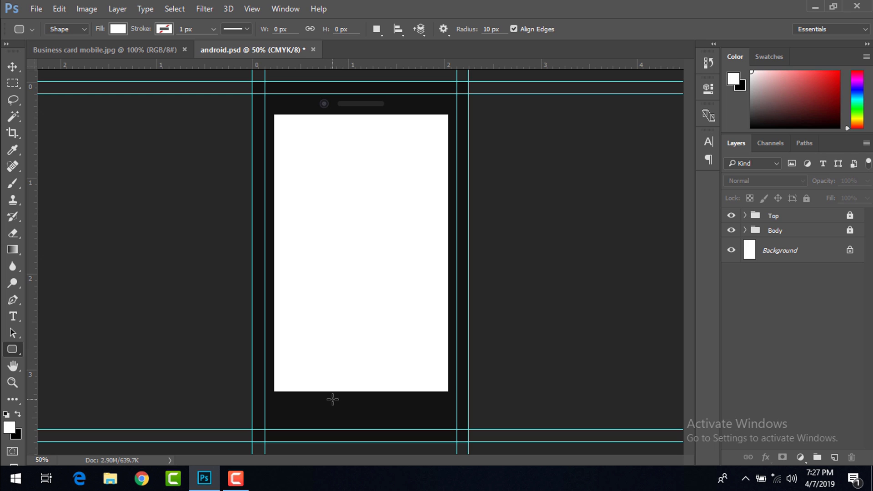
pyautogui.moveTo(333, 399); pyautogui.dragTo(386, 422)
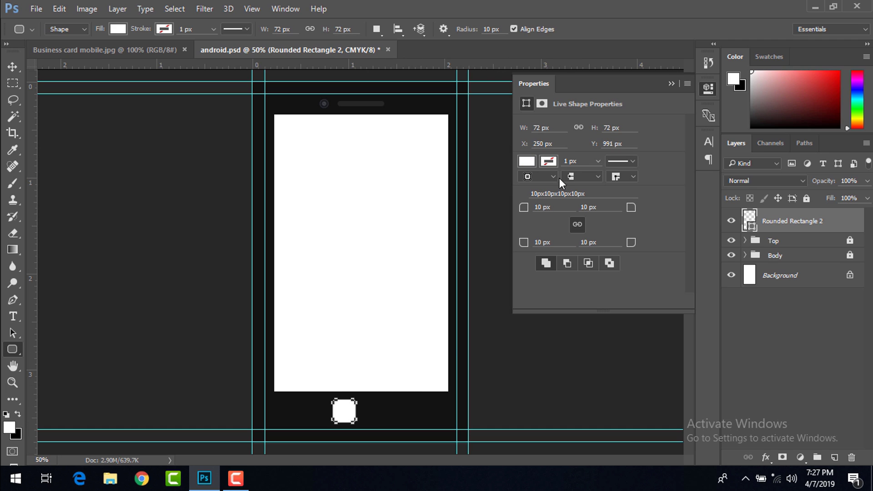
pyautogui.click(528, 163)
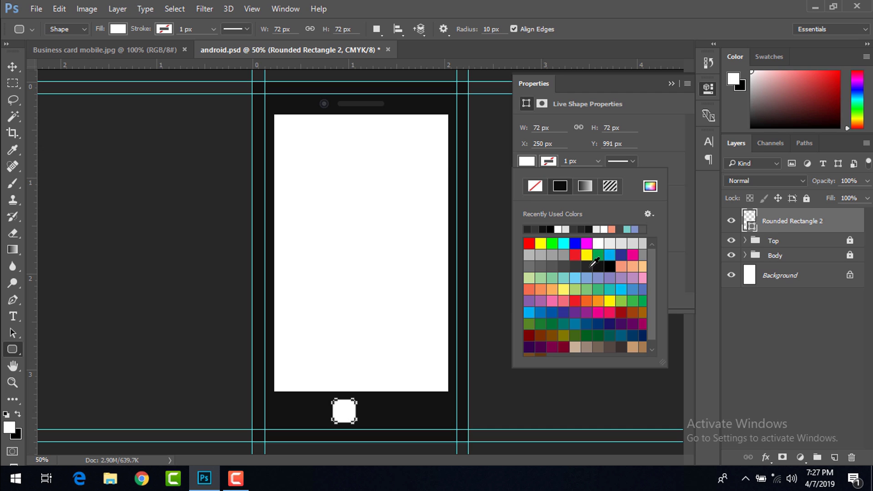
pyautogui.click(556, 263)
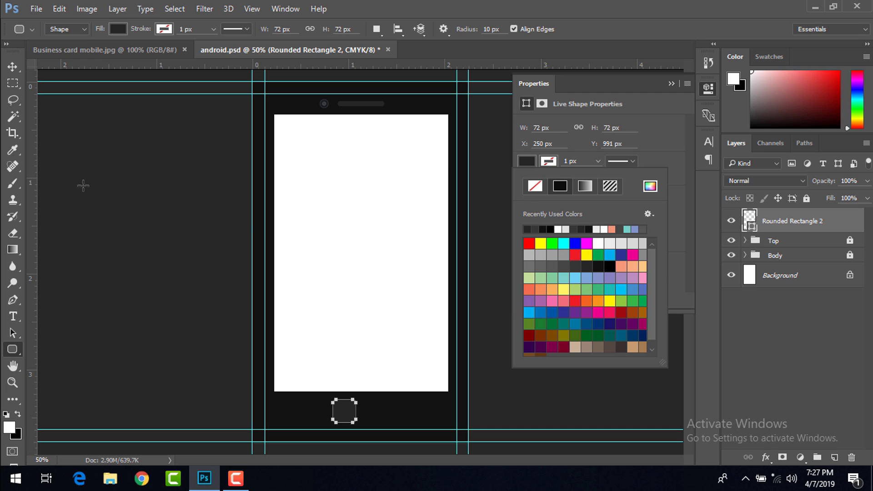
# Step: Centre the home button under the screen and set its corner radius to 36 px
pyautogui.click(12, 67)
pyautogui.moveTo(347, 411); pyautogui.dragTo(365, 412)
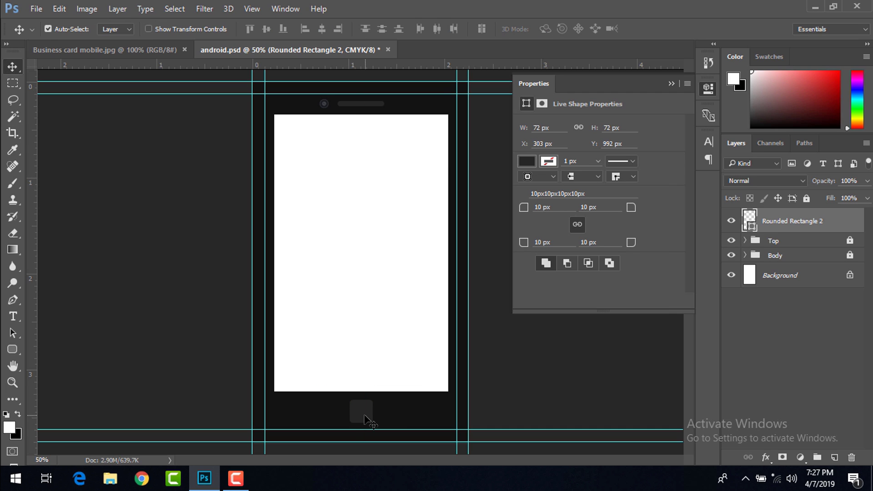
pyautogui.moveTo(525, 212); pyautogui.dragTo(534, 213)
pyautogui.doubleClick(535, 207)
pyautogui.write('36')
pyautogui.press('Return')
pyautogui.hotkey('ctrl', '+')
# Step: Enlarge the home button to 87 × 87 px with Free Transform
pyautogui.scroll(-3, 400, 412)
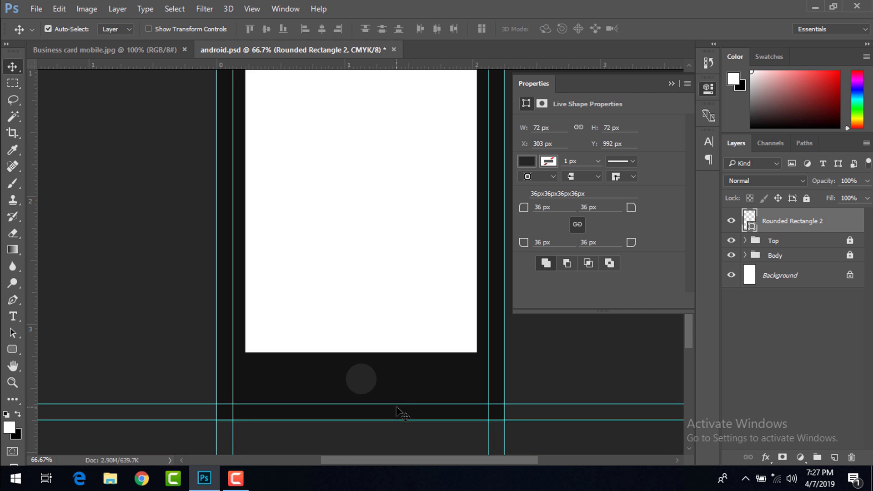
pyautogui.scroll(-3, 400, 412)
pyautogui.hotkey('ctrl', '+')
pyautogui.hotkey('ctrl', '+')
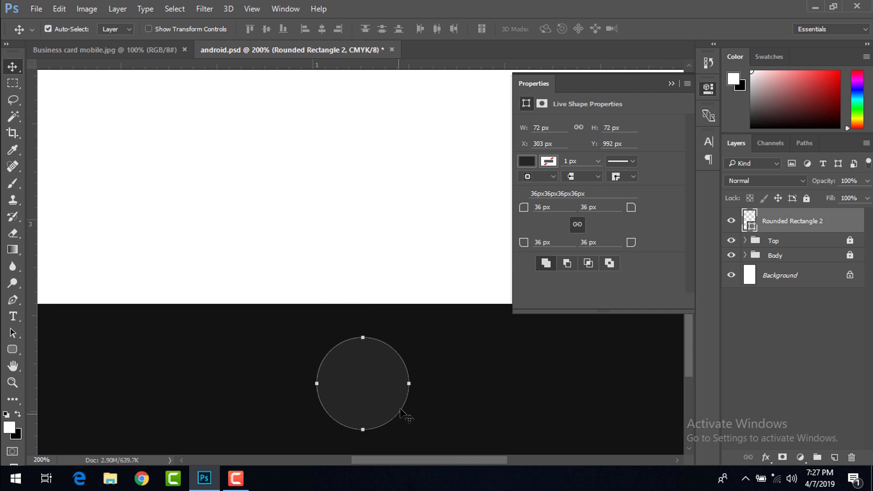
pyautogui.scroll(-3, 400, 414)
pyautogui.hotkey('ctrl', 't')
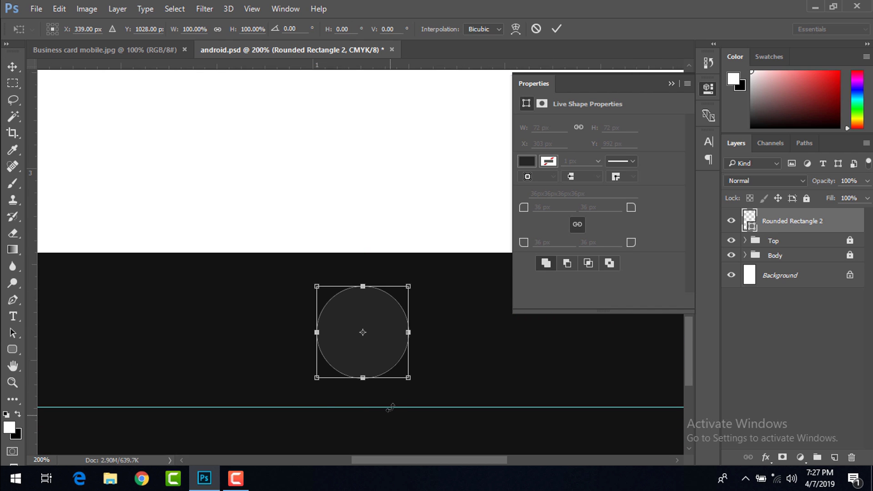
pyautogui.moveTo(408, 379); pyautogui.dragTo(418, 389)
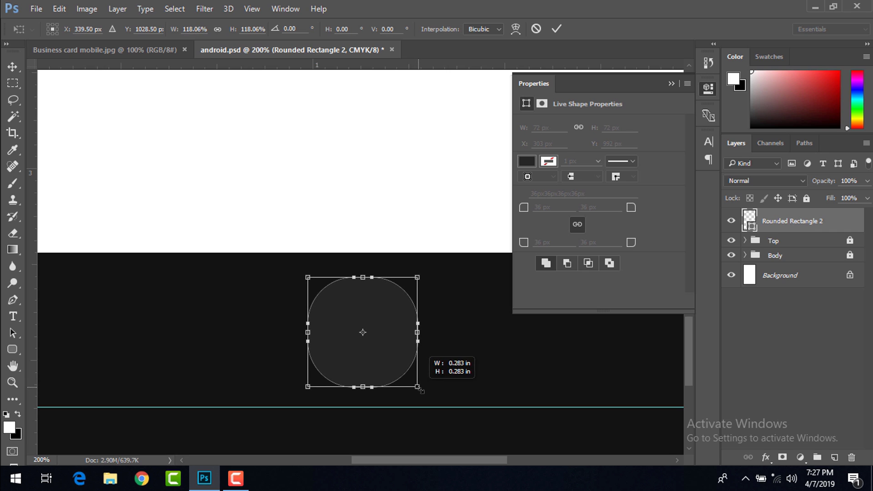
pyautogui.press('Return')
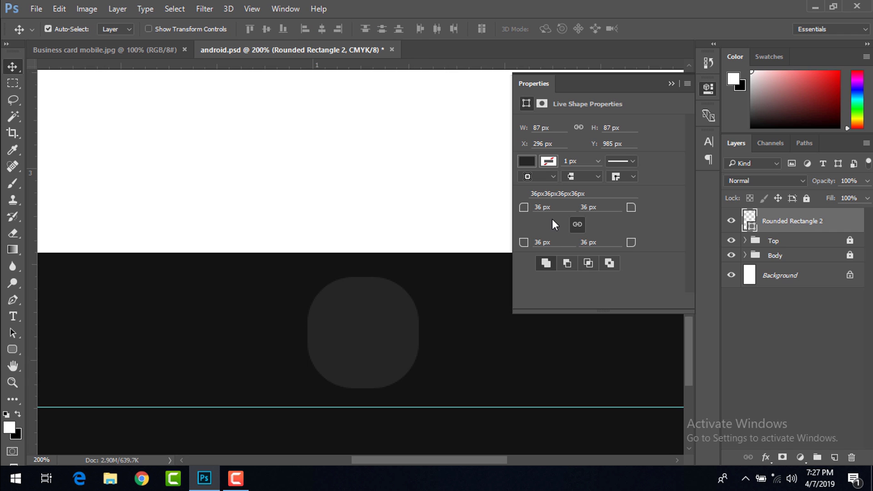
# Step: Round its corners to 43.5 px for a perfect circle, keeping it centred
pyautogui.moveTo(536, 212); pyautogui.dragTo(552, 217)
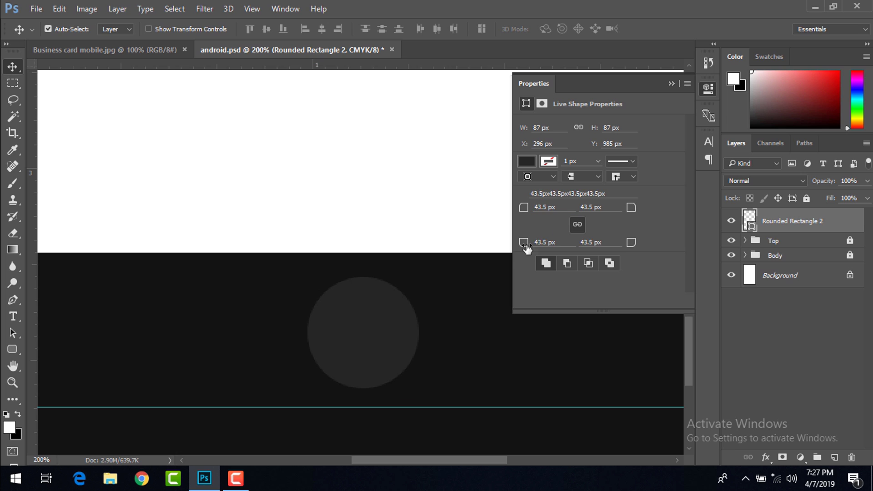
pyautogui.moveTo(379, 336); pyautogui.dragTo(379, 338)
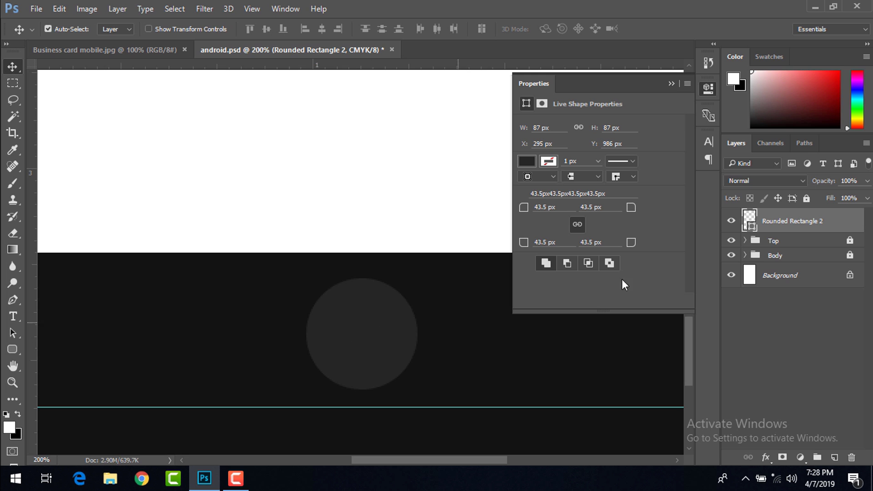
pyautogui.rightClick(808, 227)
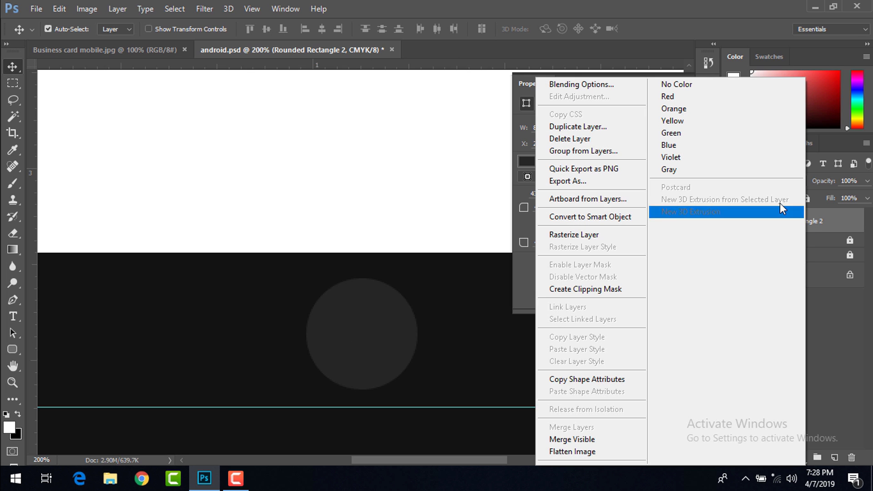
pyautogui.click(601, 83)
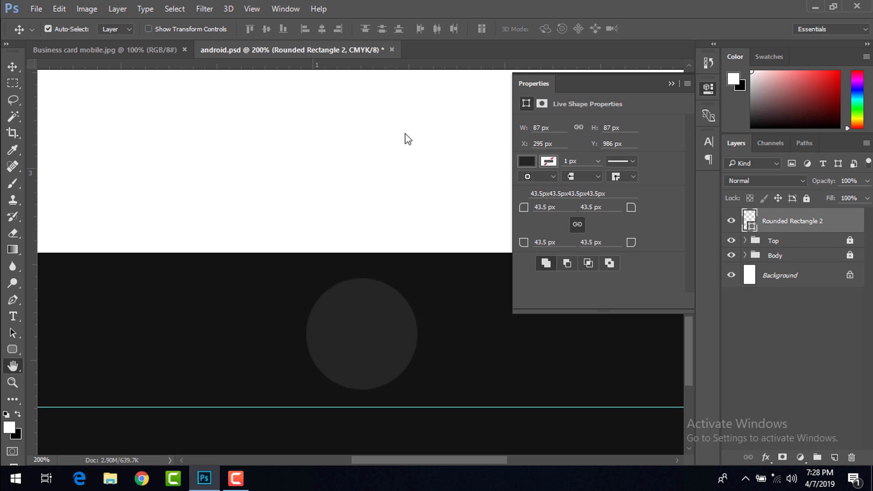
# Step: Add a Gradient Overlay to the home button circle angled at 113°
pyautogui.moveTo(345, 124)
pyautogui.mouseDown()
pyautogui.moveTo(624, 53)
pyautogui.moveTo(588, 68)
pyautogui.mouseUp()
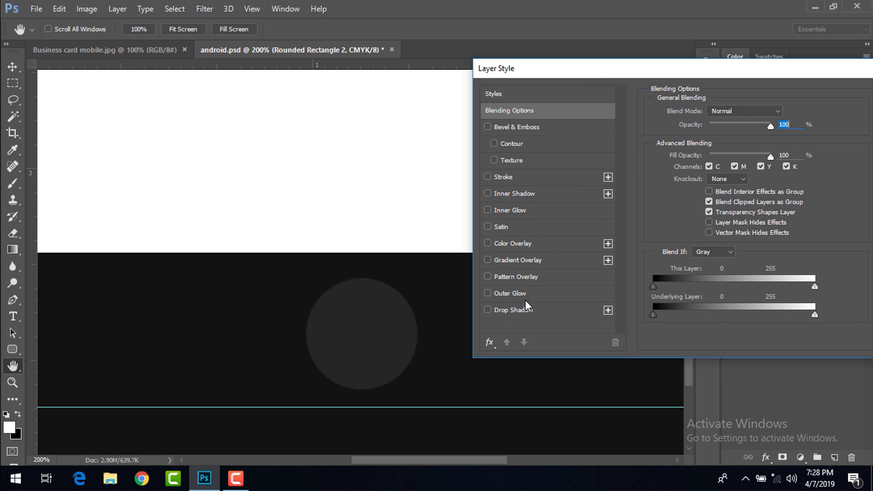
pyautogui.click(512, 309)
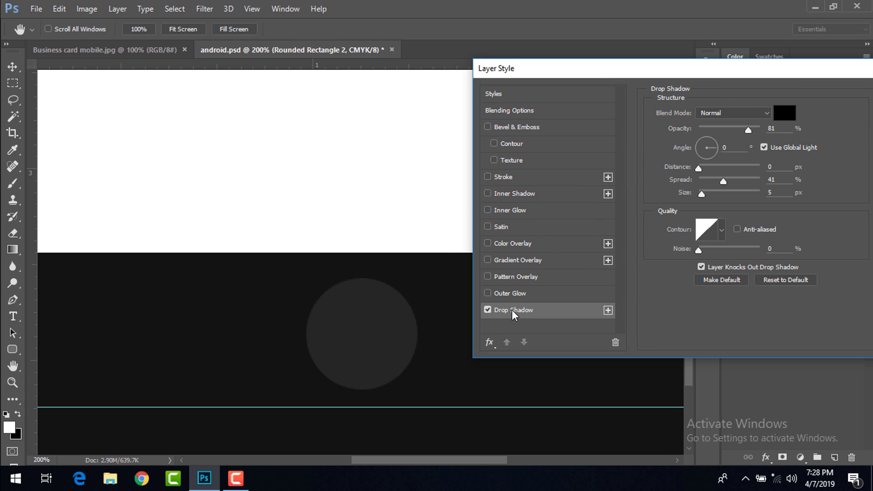
pyautogui.click(488, 310)
pyautogui.click(519, 261)
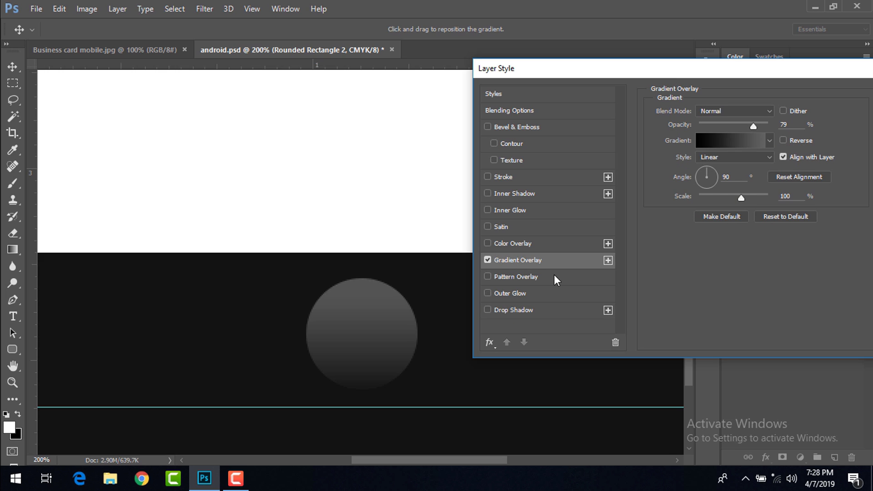
pyautogui.click(712, 174)
pyautogui.click(702, 168)
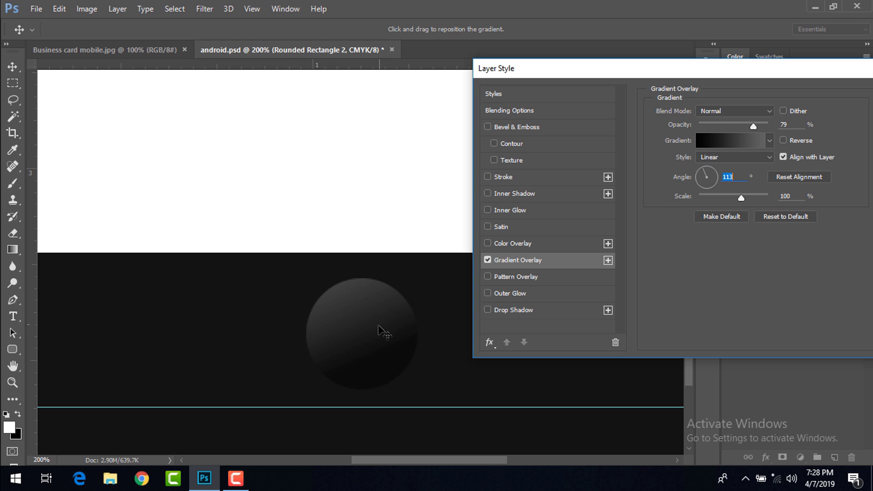
pyautogui.click(783, 141)
pyautogui.click(783, 141)
# Step: Add a 1 px Drop Shadow and apply the layer styles
pyautogui.click(495, 310)
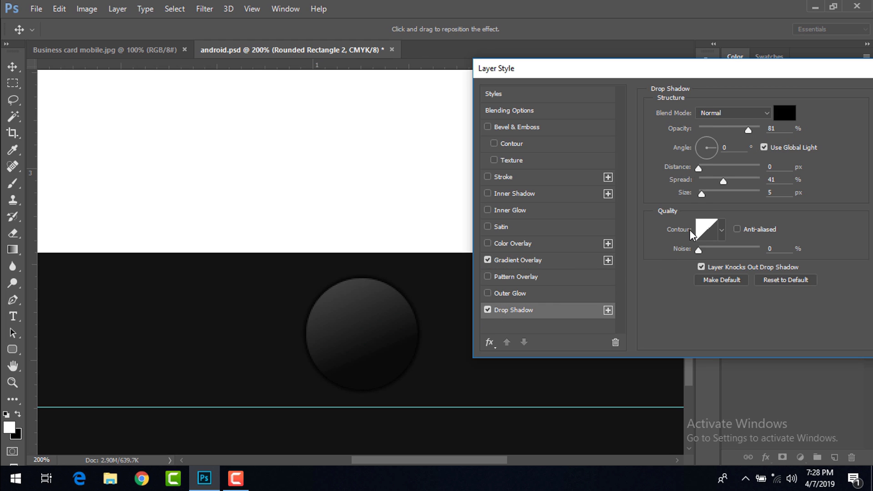
pyautogui.moveTo(703, 195); pyautogui.dragTo(699, 196)
pyautogui.click(721, 141)
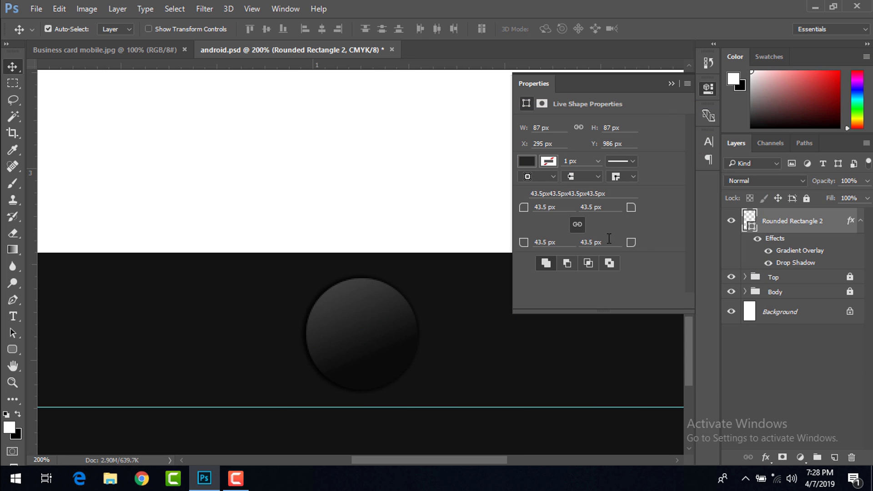
# Step: Lock the circle layer and draw a small rounded square inside the button
pyautogui.click(12, 349)
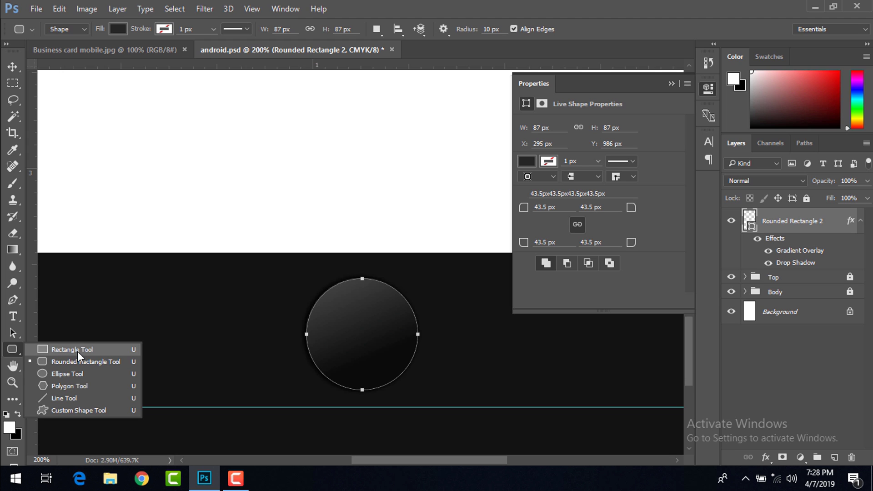
pyautogui.click(81, 363)
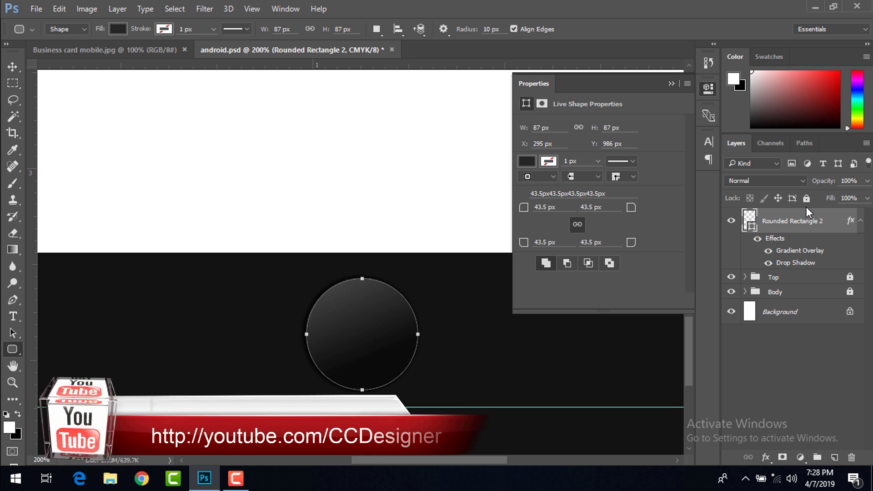
pyautogui.click(806, 198)
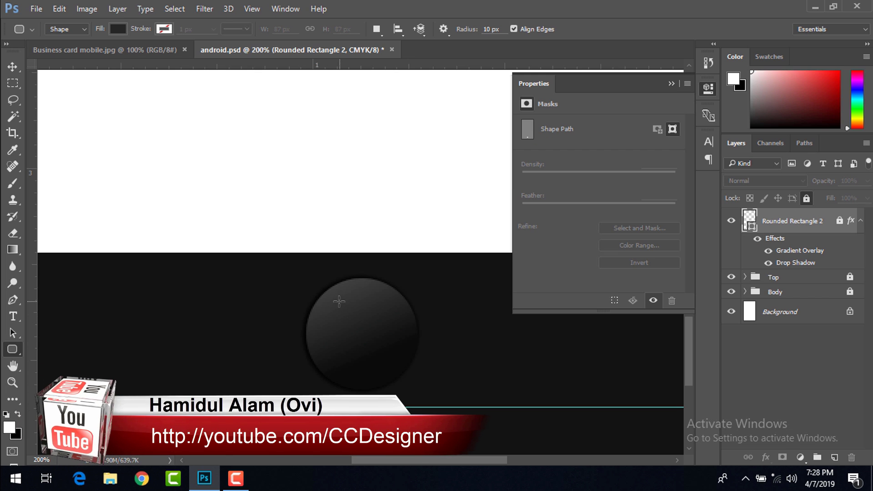
pyautogui.moveTo(375, 335); pyautogui.dragTo(398, 364)
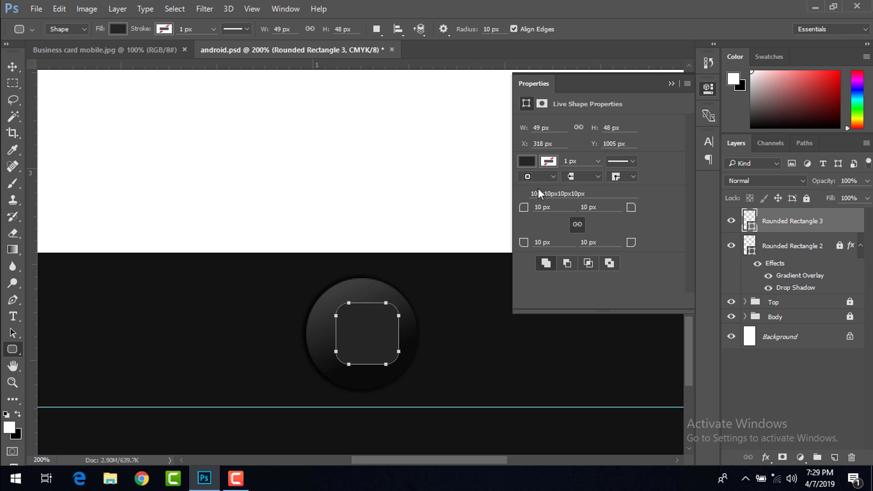
# Step: Give the square no fill and a white 3 px stroke
pyautogui.click(526, 161)
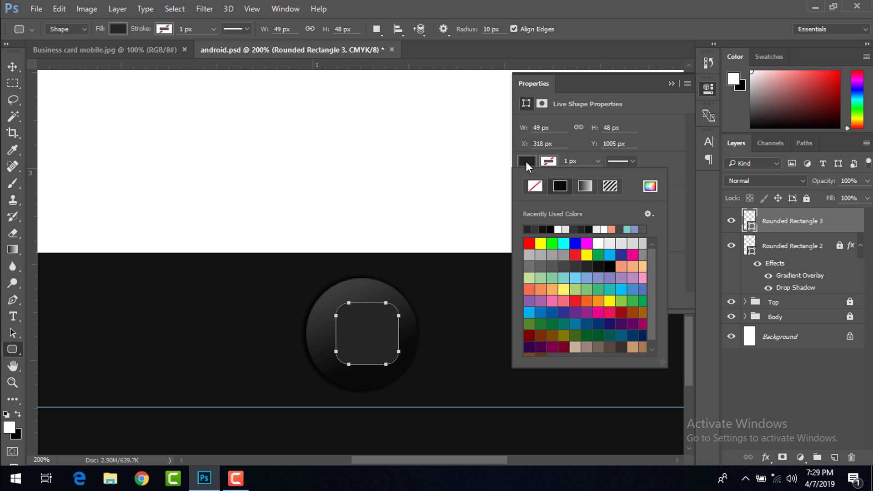
pyautogui.click(534, 186)
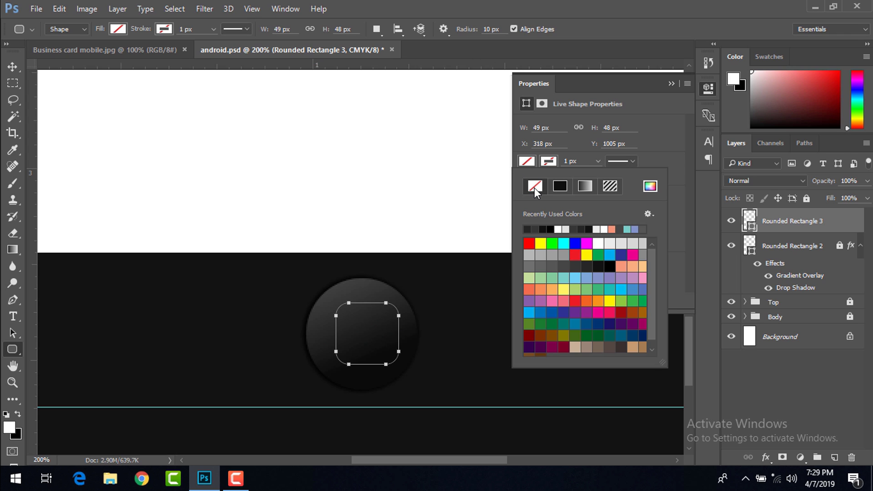
pyautogui.click(549, 160)
pyautogui.click(560, 229)
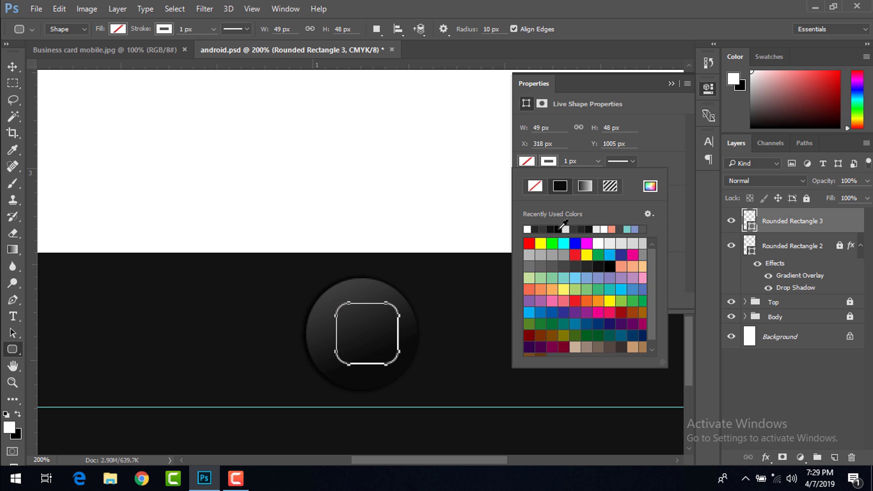
pyautogui.click(570, 162)
pyautogui.write('3')
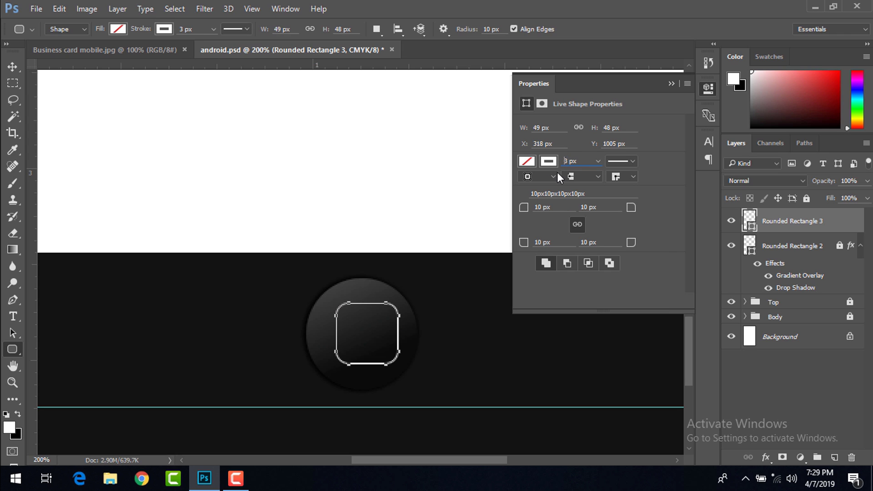
pyautogui.press('Return')
# Step: Drag the rounded square over the circular home button
pyautogui.click(11, 71)
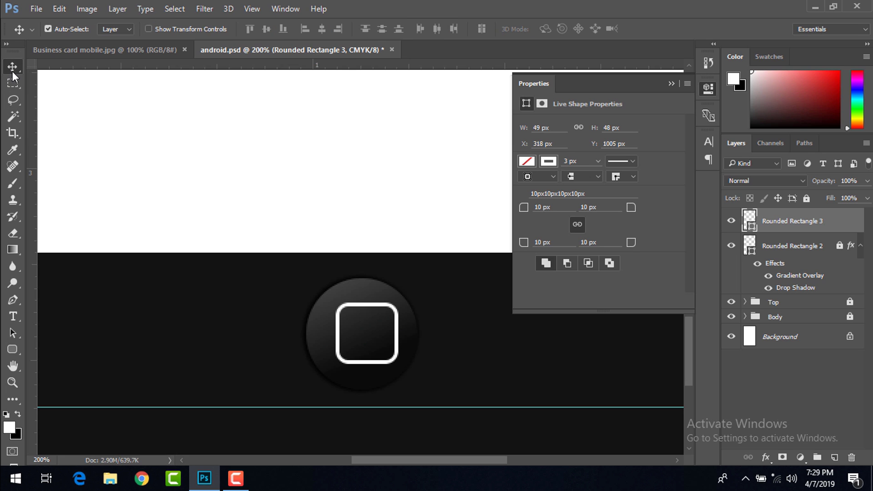
pyautogui.moveTo(397, 348)
pyautogui.mouseDown()
pyautogui.moveTo(418, 354)
pyautogui.moveTo(391, 349)
pyautogui.mouseUp()
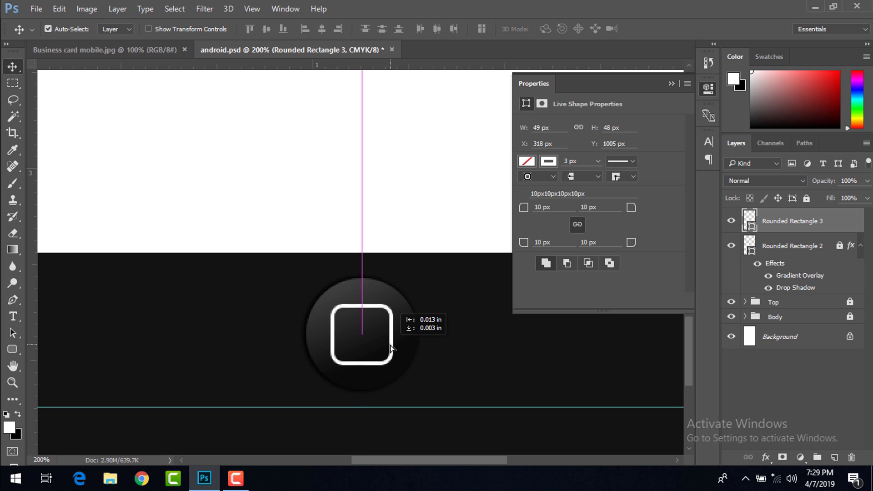
pyautogui.moveTo(391, 348); pyautogui.dragTo(388, 350)
# Step: Change the rounded square's outline colour to light grey
pyautogui.click(553, 159)
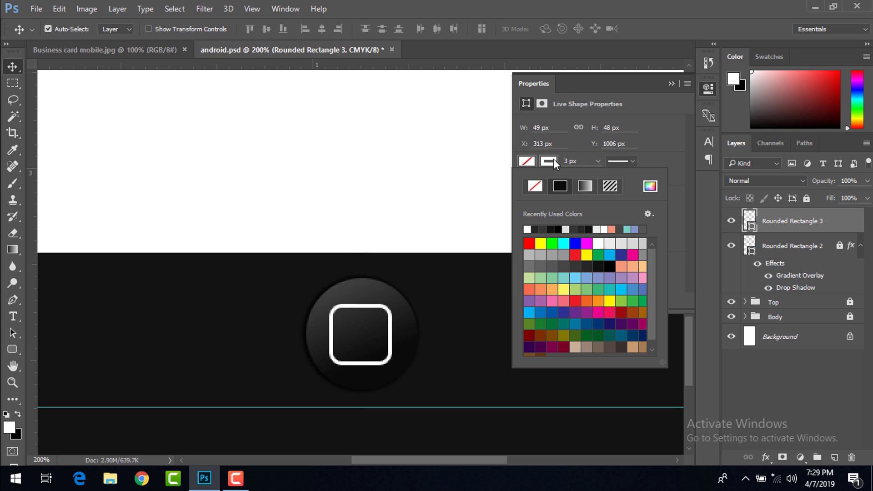
pyautogui.click(609, 242)
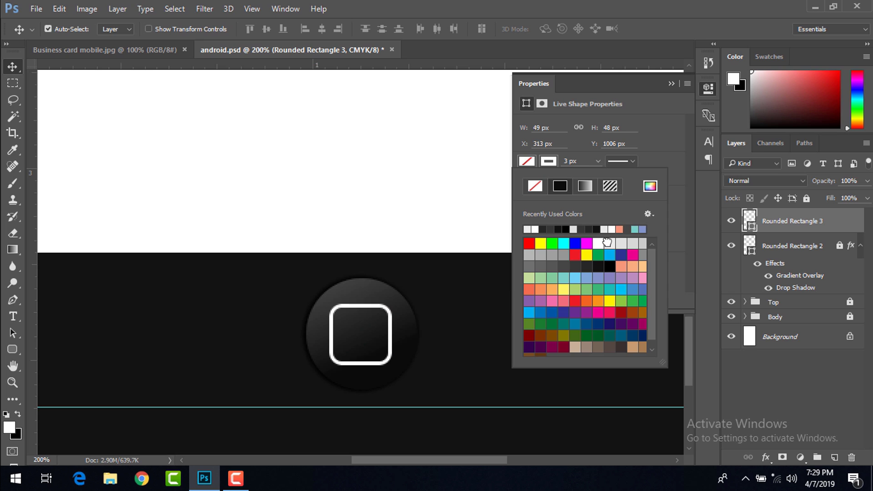
pyautogui.click(598, 244)
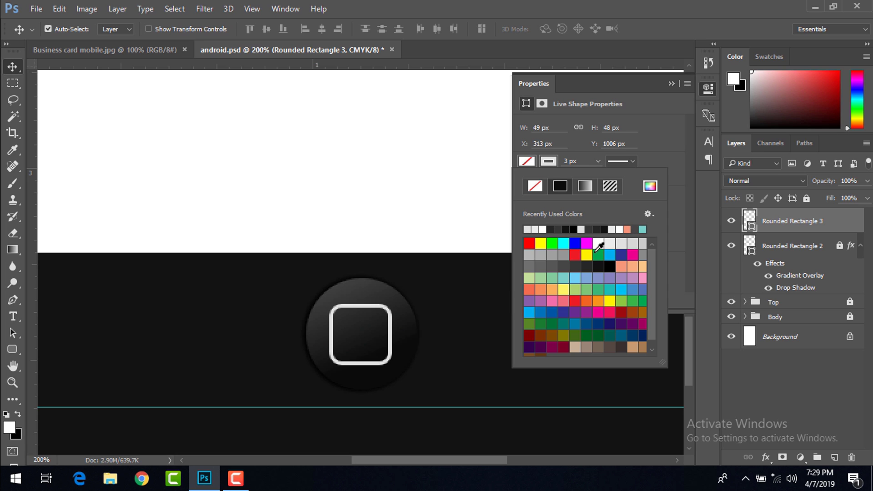
pyautogui.click(642, 246)
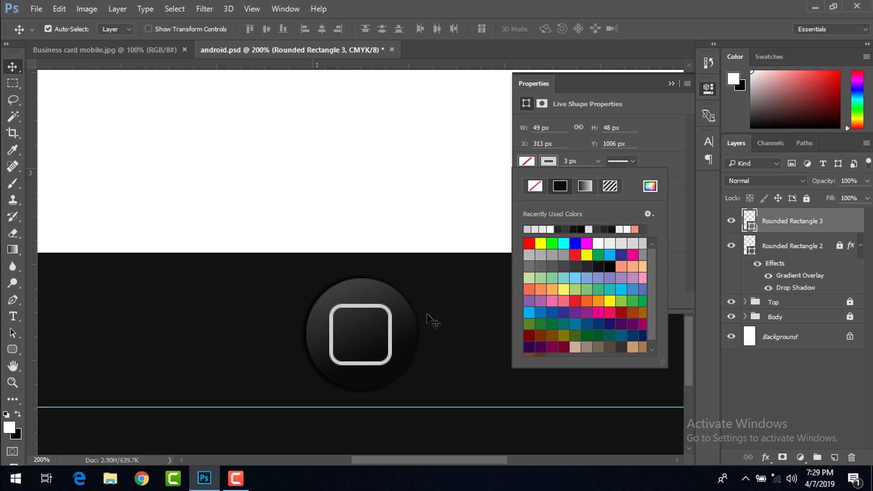
# Step: Centre the square on the button at X 314, Y 1006 and select both layers
pyautogui.moveTo(392, 341); pyautogui.dragTo(395, 340)
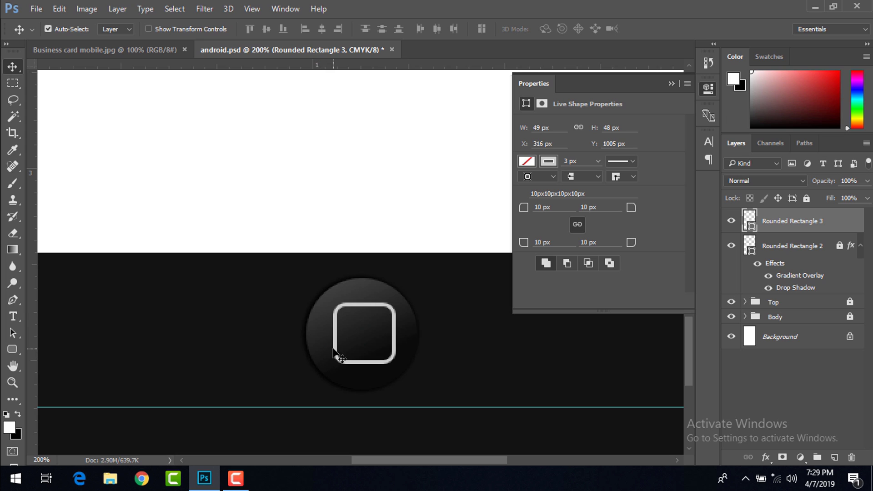
pyautogui.moveTo(337, 351); pyautogui.dragTo(333, 355)
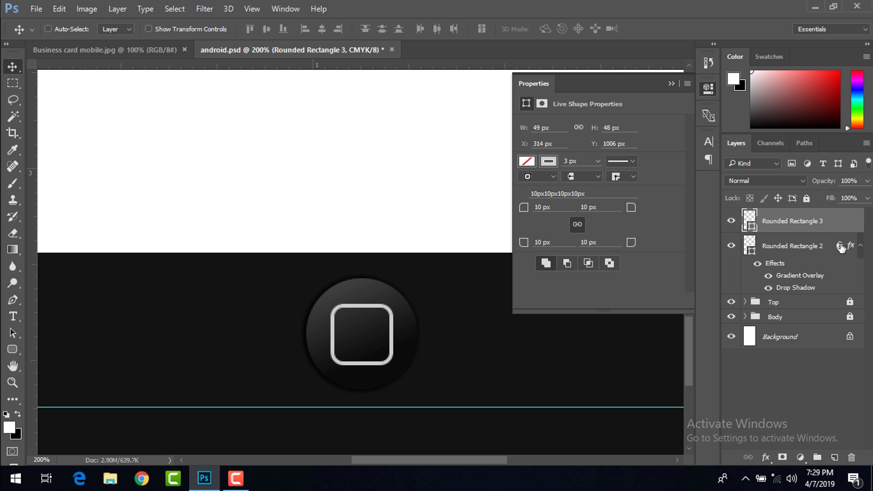
pyautogui.press('ctrl')
pyautogui.click(730, 247)
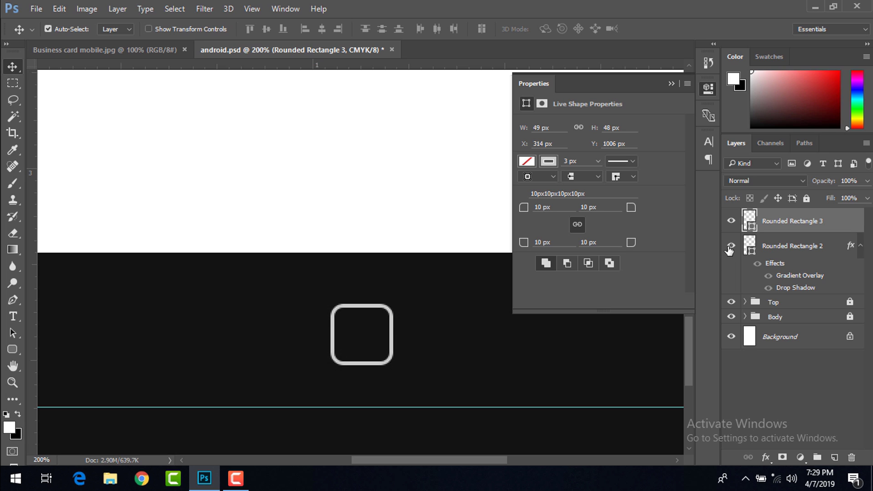
pyautogui.click(731, 221)
pyautogui.click(730, 222)
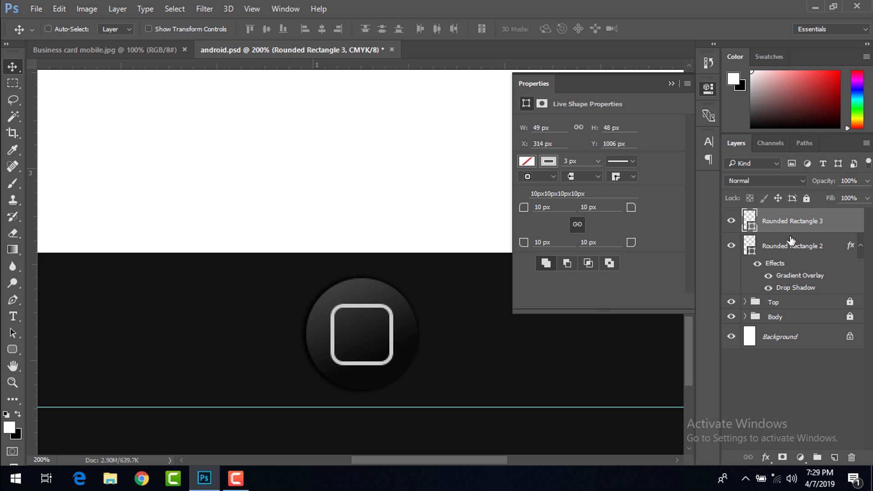
pyautogui.keyDown('ctrl'); pyautogui.click(799, 248); pyautogui.keyUp('ctrl')
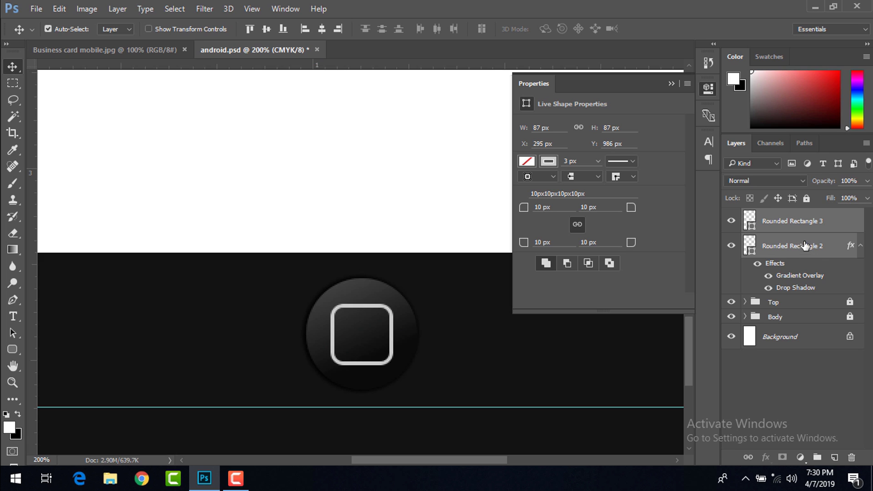
# Step: Group the circle and rounded square as 'Button' and lock the group
pyautogui.moveTo(801, 251); pyautogui.dragTo(818, 458)
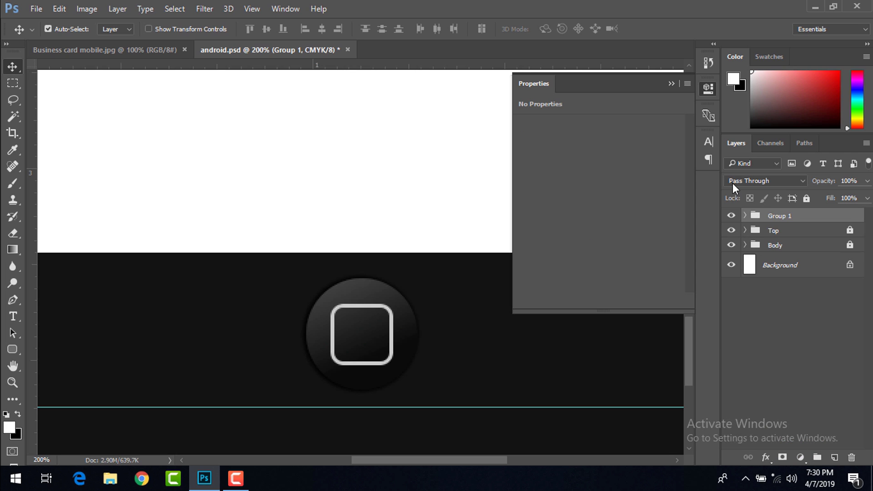
pyautogui.doubleClick(779, 217)
pyautogui.press('BackSpace')
pyautogui.write('Button')
pyautogui.press('Return')
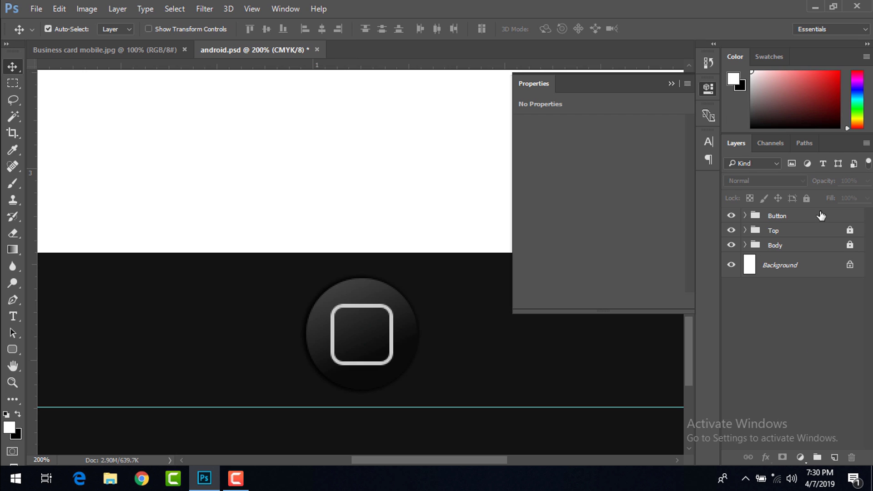
pyautogui.click(807, 200)
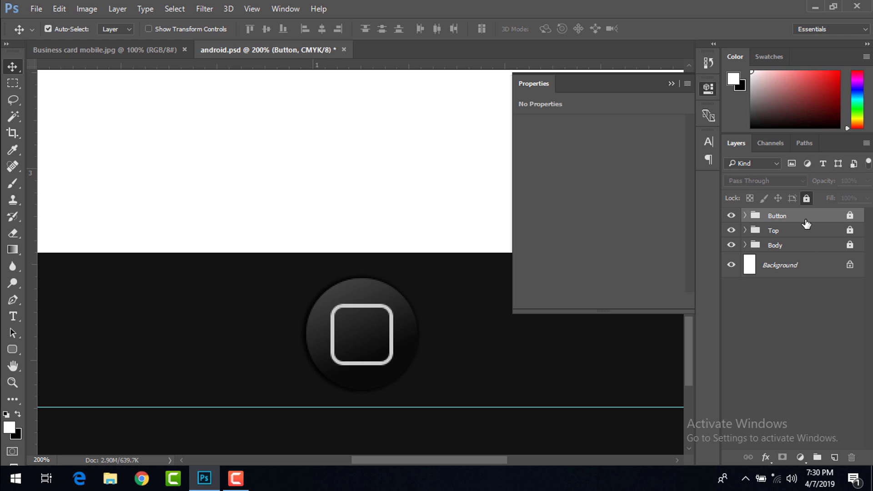
pyautogui.click(804, 347)
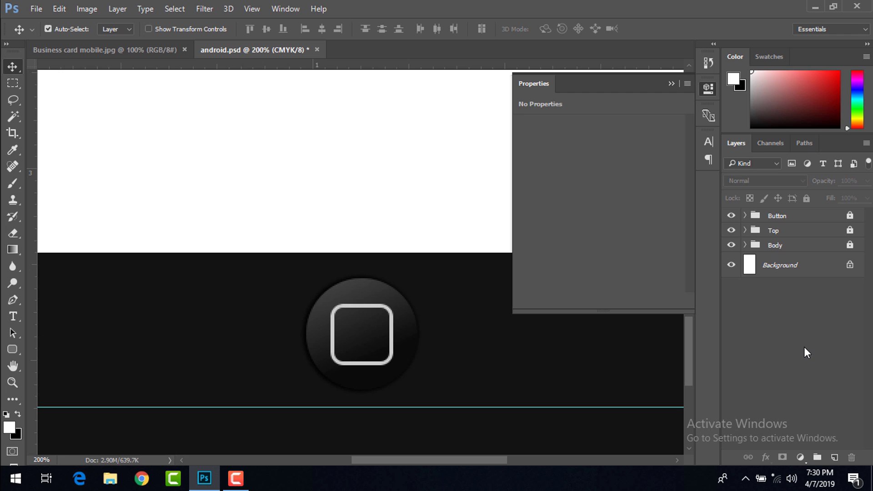
pyautogui.hotkey('ctrl', '-')
# Step: Start a new text layer on the screen with black text colour
pyautogui.hotkey('ctrl', '-')
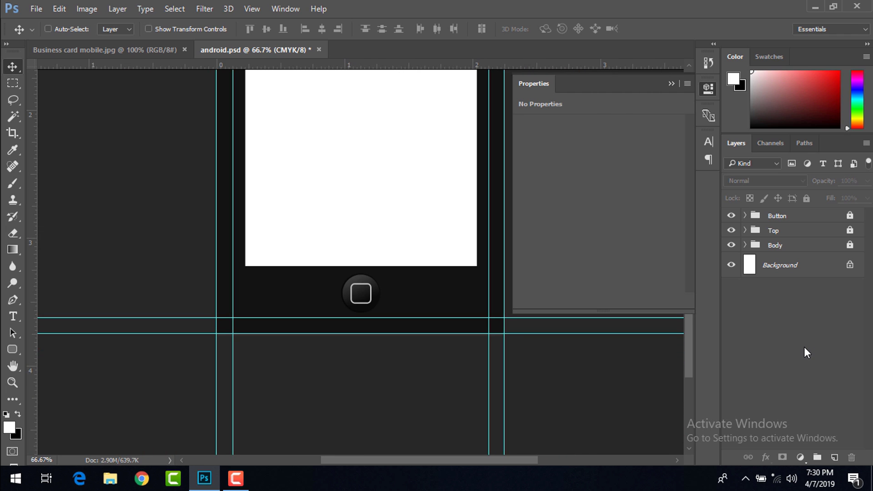
pyautogui.hotkey('ctrl', '-')
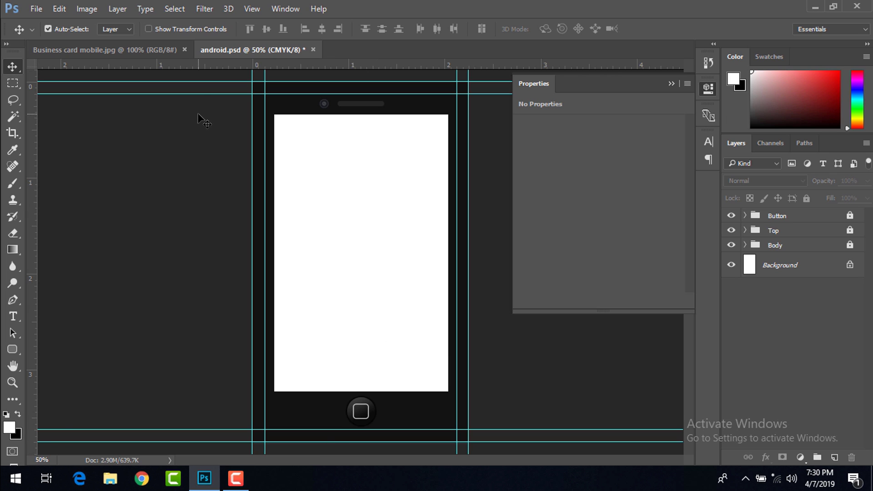
pyautogui.click(14, 316)
pyautogui.click(327, 244)
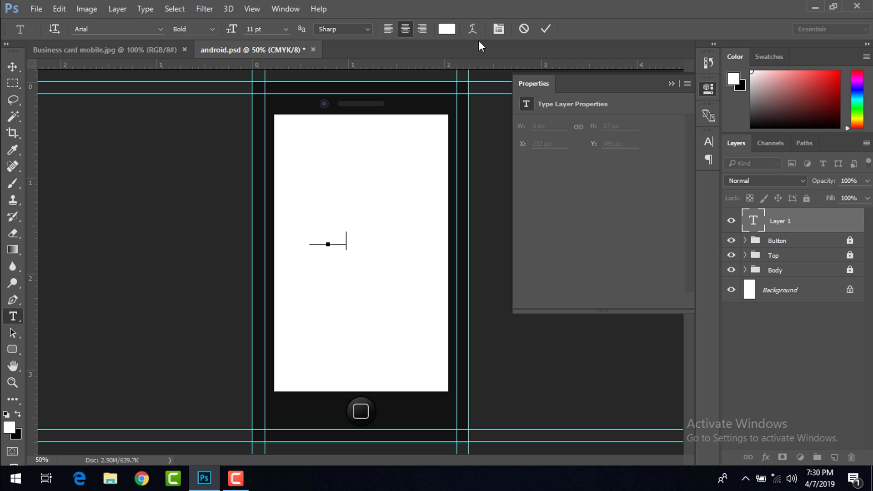
pyautogui.click(498, 29)
pyautogui.click(669, 220)
pyautogui.click(810, 174)
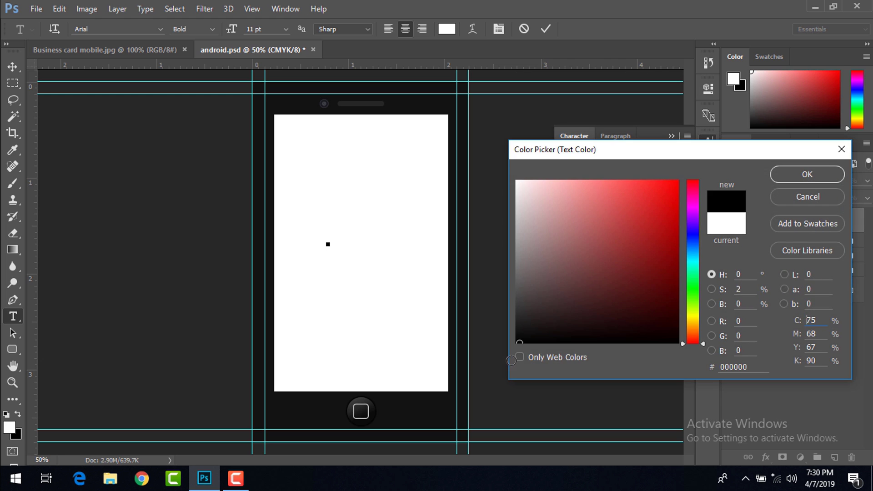
pyautogui.click(809, 174)
# Step: Type the person's name and centre it near the top of the screen
pyautogui.write('lam')
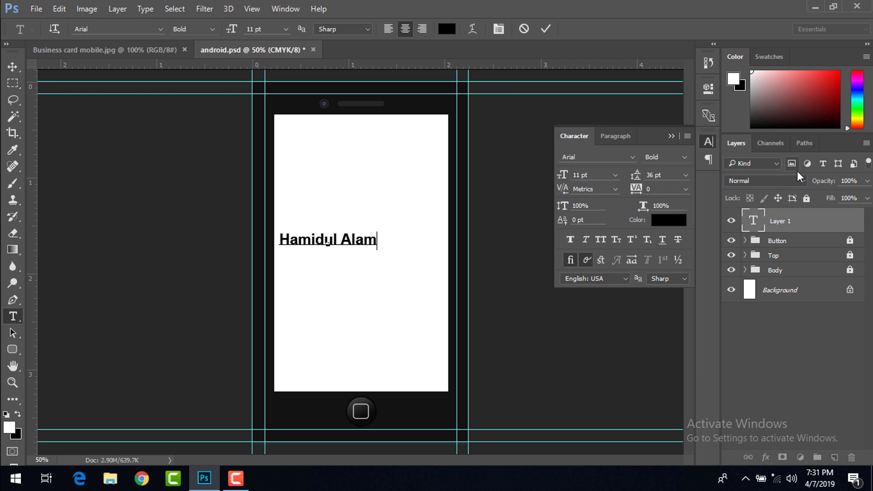
pyautogui.hotkey('ctrl', 'Return')
pyautogui.press('v')
pyautogui.moveTo(366, 240); pyautogui.dragTo(396, 172)
# Step: Add a 'Graphics Designer' text line centred below the name
pyautogui.press('t')
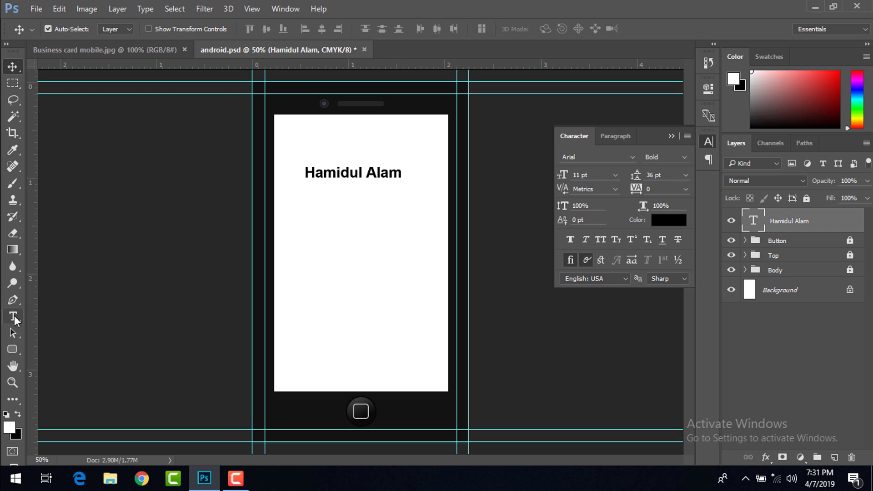
pyautogui.click(338, 227)
pyautogui.write('Graphics Designer')
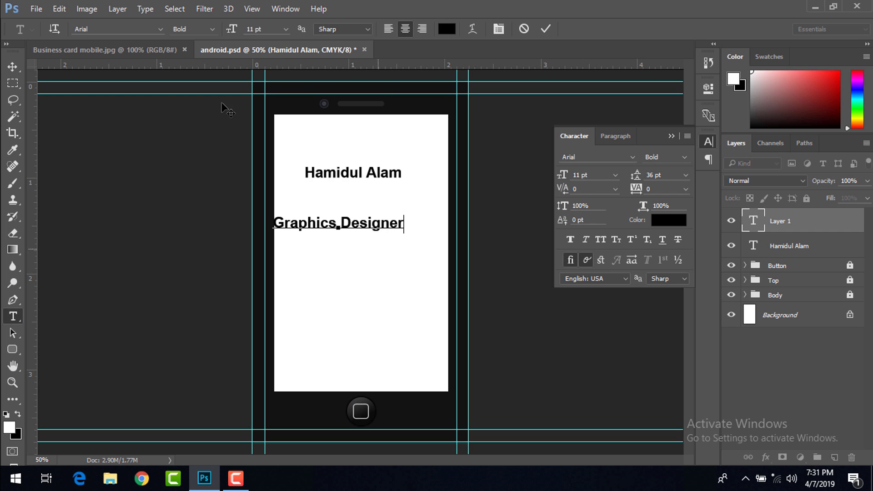
pyautogui.hotkey('ctrl', 'Return')
pyautogui.press('v')
pyautogui.moveTo(369, 227); pyautogui.dragTo(383, 200)
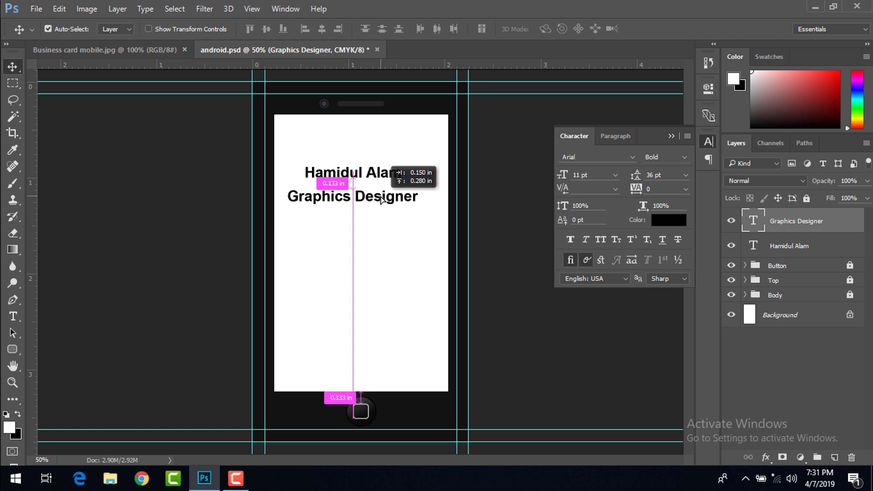
# Step: Set 'Graphics Designer' to Regular weight at 7 pt and move it under the name
pyautogui.click(614, 175)
pyautogui.click(612, 202)
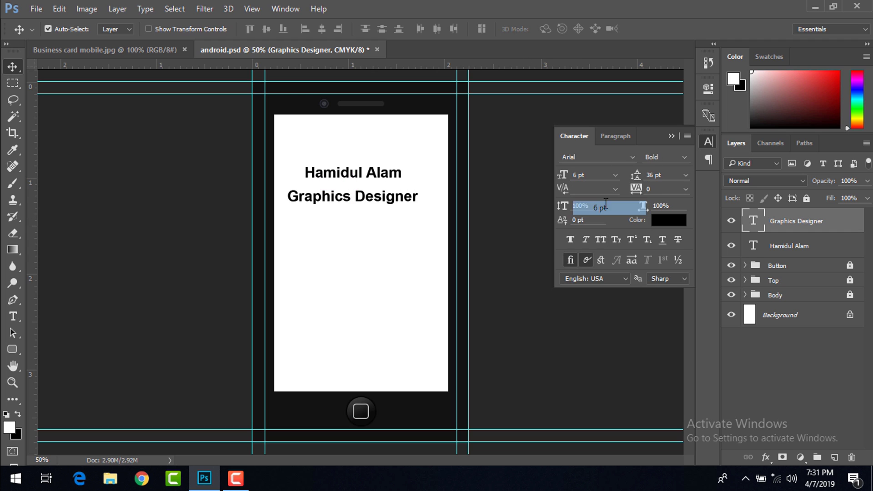
pyautogui.click(683, 157)
pyautogui.click(660, 165)
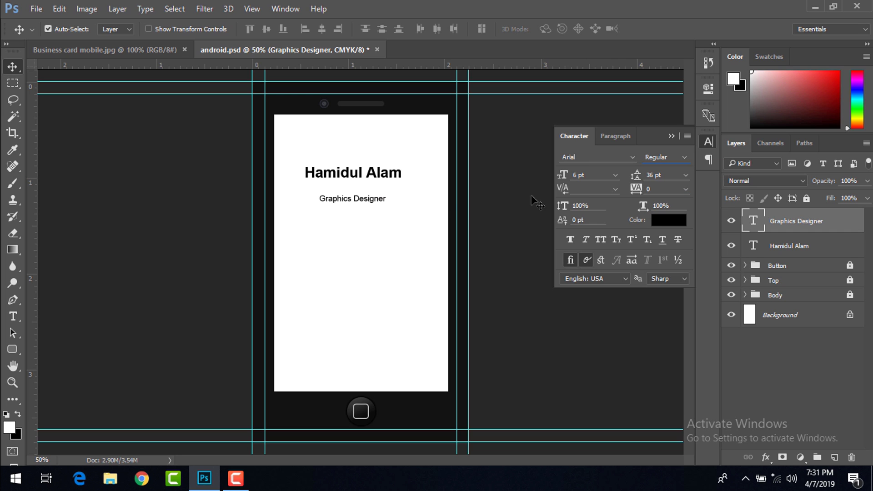
pyautogui.moveTo(363, 205); pyautogui.dragTo(364, 199)
pyautogui.write('7')
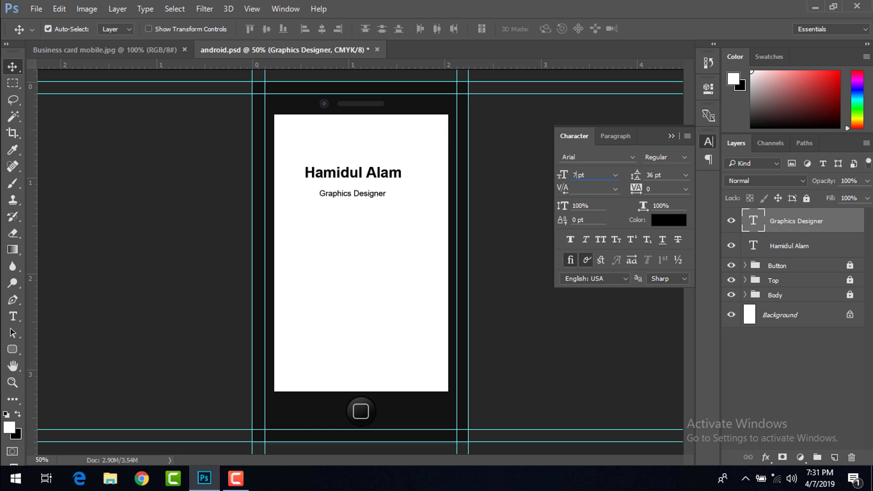
pyautogui.press('Return')
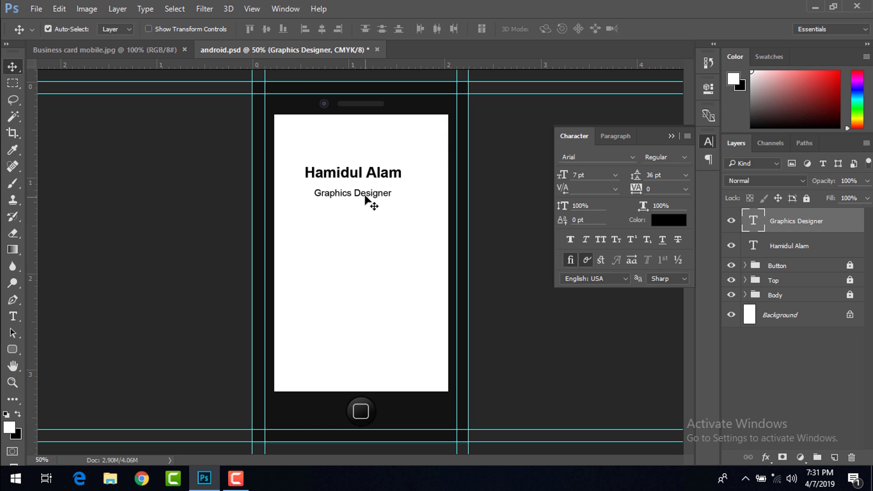
pyautogui.moveTo(366, 197); pyautogui.dragTo(359, 193)
# Step: Draw a dark grey rectangle over the Graphics Designer title
pyautogui.moveTo(13, 349); pyautogui.dragTo(45, 353)
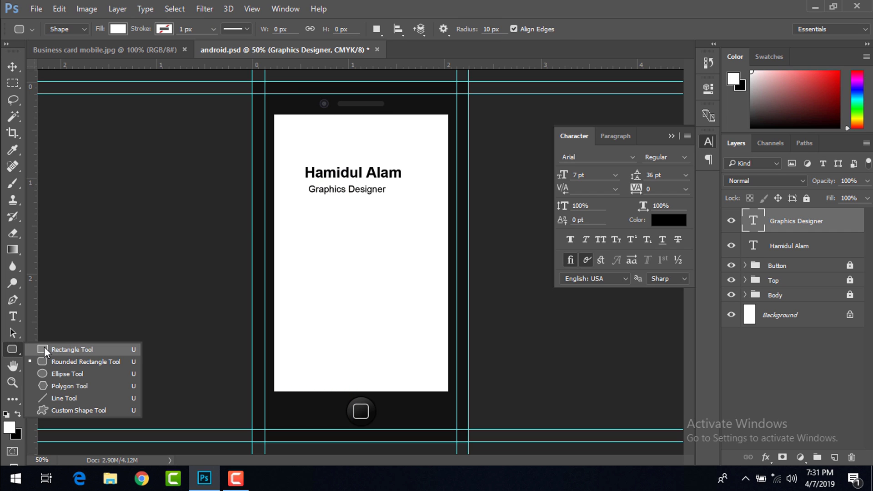
pyautogui.click(58, 352)
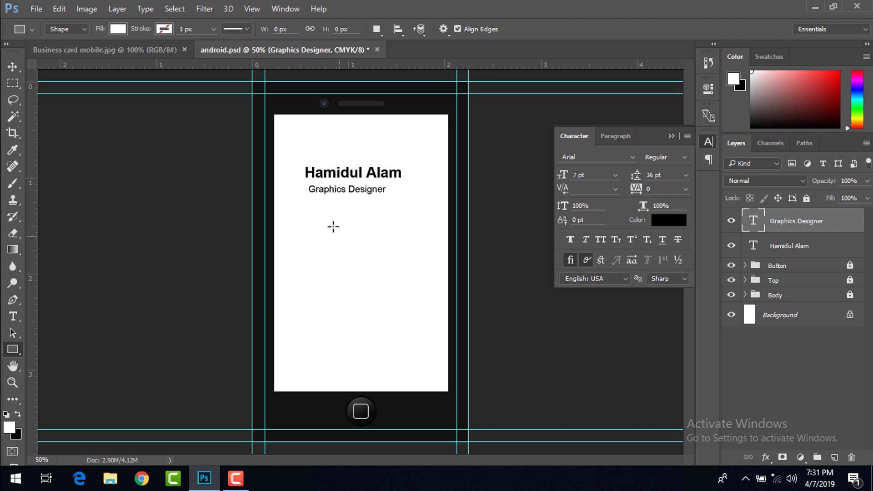
pyautogui.moveTo(305, 183)
pyautogui.mouseDown()
pyautogui.moveTo(396, 200)
pyautogui.moveTo(388, 199)
pyautogui.mouseUp()
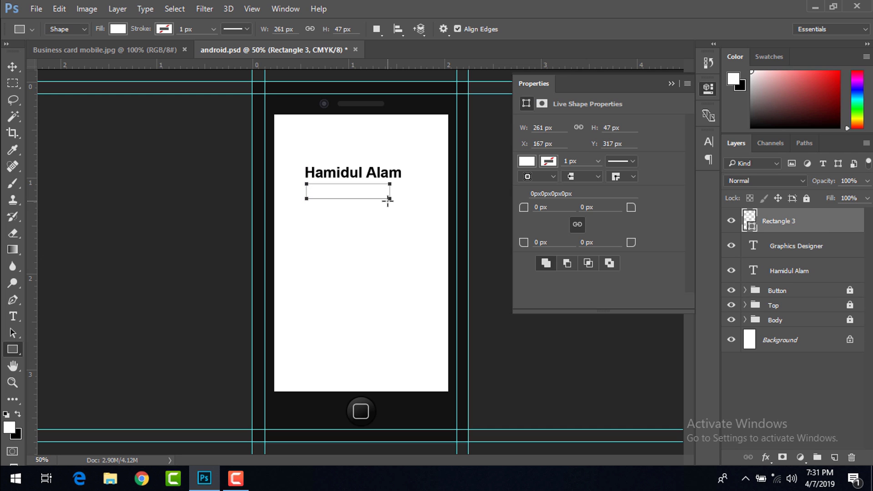
pyautogui.hotkey('ctrl', '+')
pyautogui.hotkey('ctrl', '+')
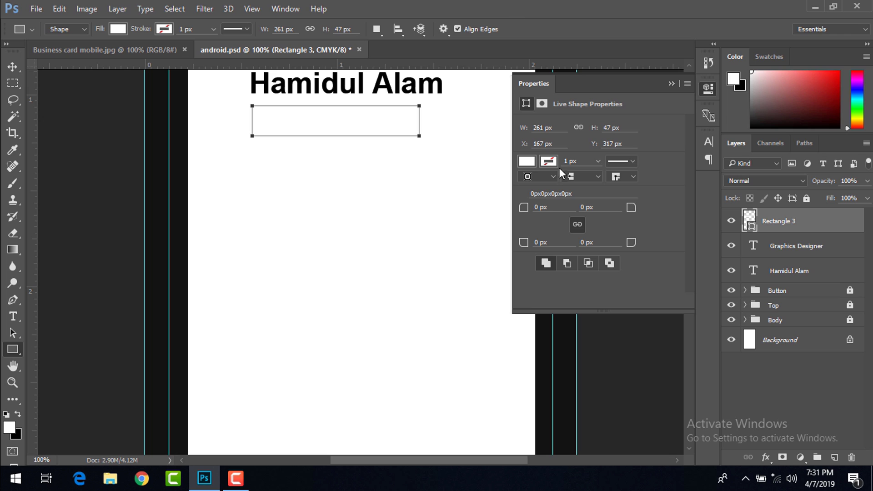
pyautogui.click(528, 162)
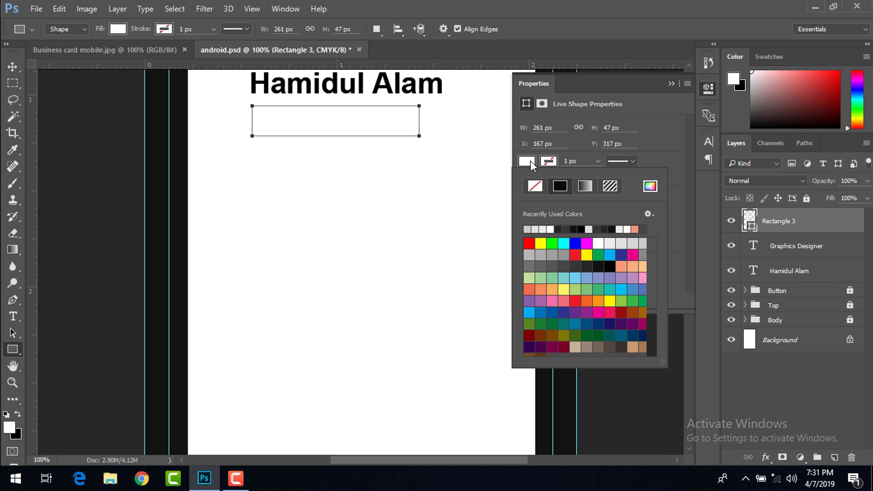
pyautogui.click(564, 227)
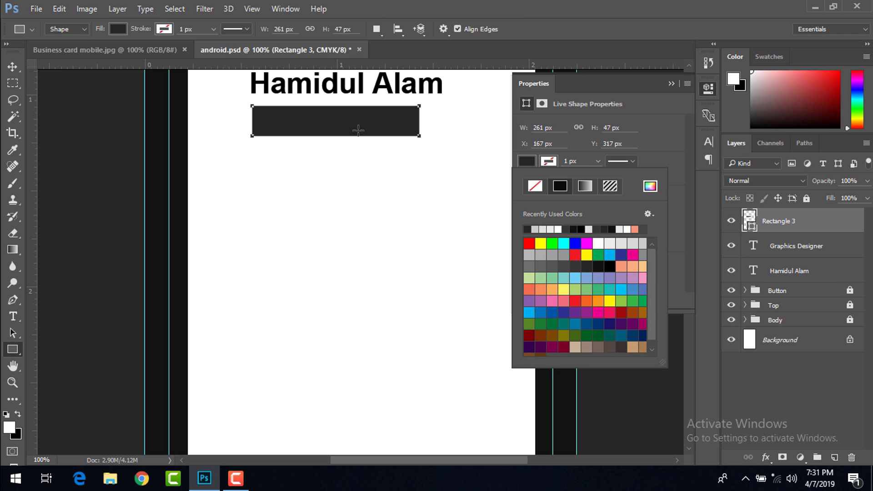
# Step: Move the rectangle layer beneath the title and make the title text white
pyautogui.click(12, 66)
pyautogui.moveTo(804, 220); pyautogui.dragTo(796, 257)
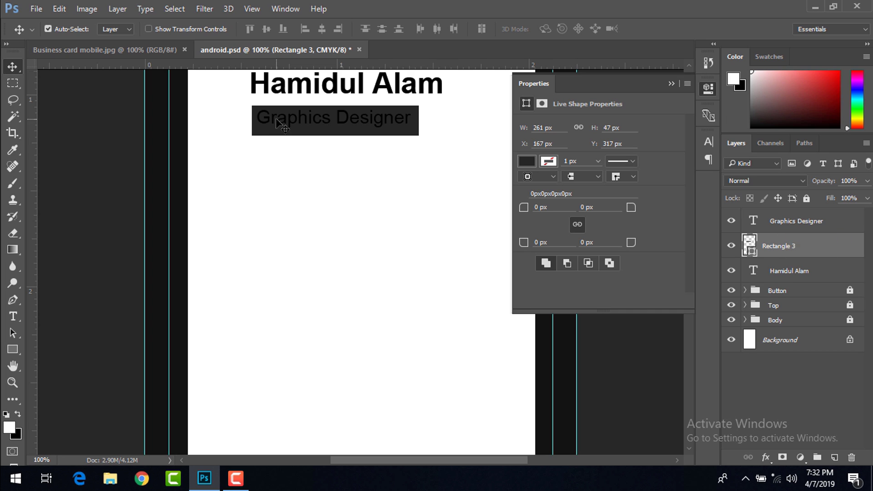
pyautogui.click(789, 220)
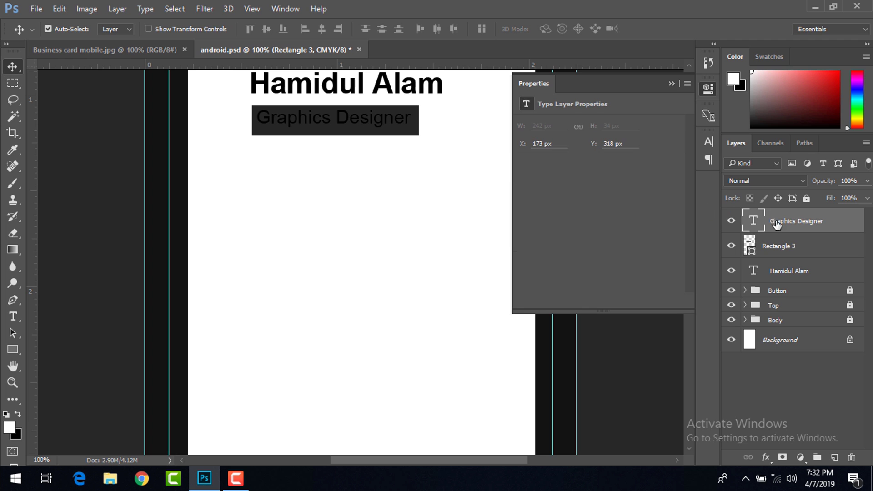
pyautogui.click(708, 141)
pyautogui.click(672, 222)
pyautogui.click(493, 145)
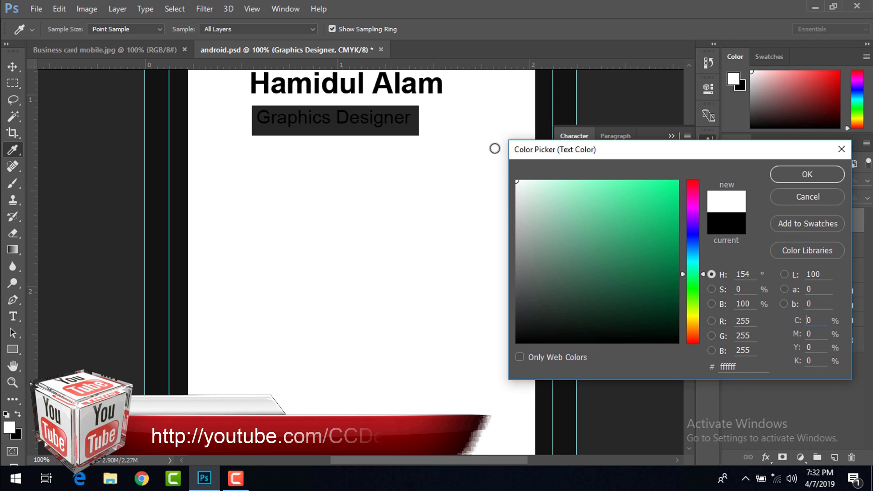
pyautogui.click(807, 175)
# Step: Centre the white title on the dark rectangle and select the rectangle layer
pyautogui.press('v')
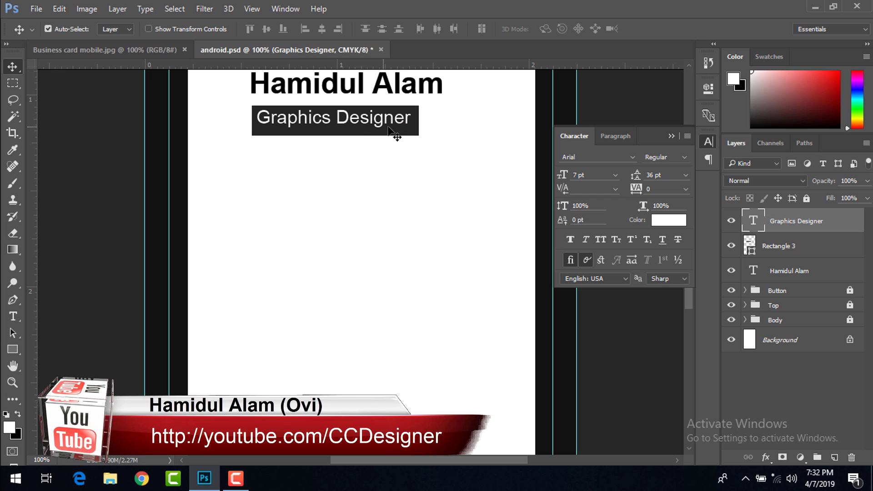
pyautogui.moveTo(389, 131); pyautogui.dragTo(406, 121)
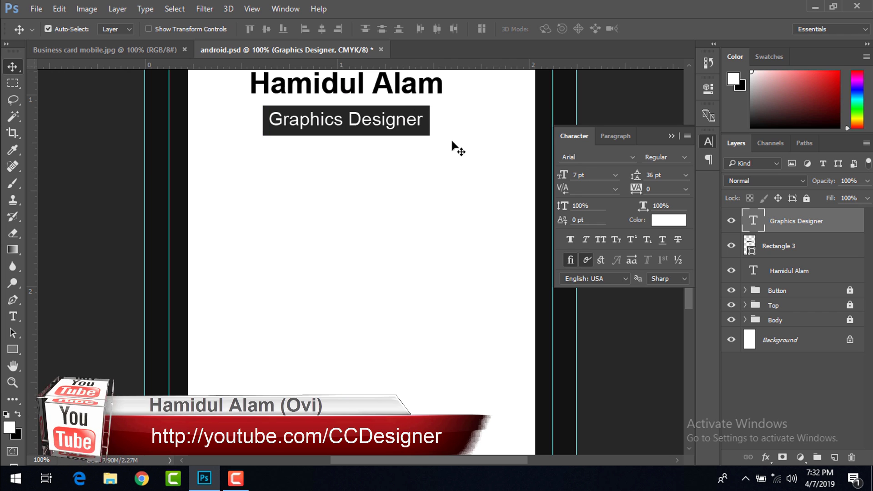
pyautogui.click(431, 133)
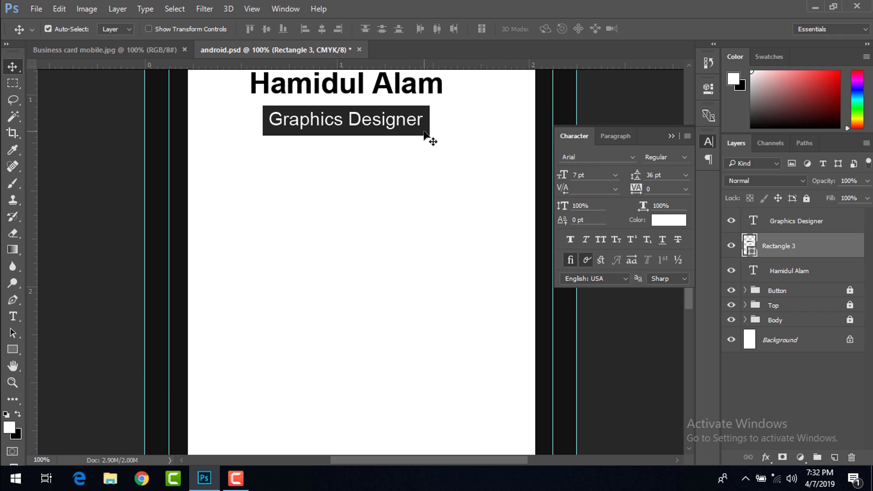
pyautogui.click(708, 91)
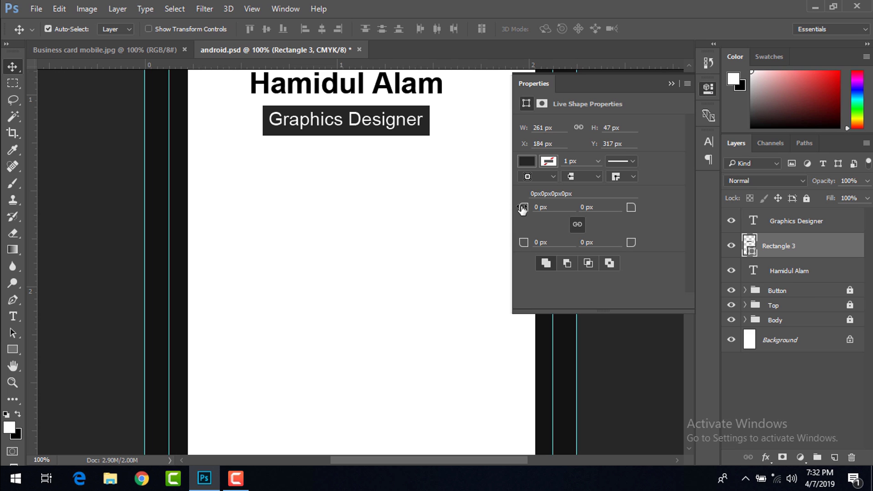
# Step: Round Rectangle 3's corners to 6 px and nudge it to centre on the title
pyautogui.moveTo(524, 209); pyautogui.dragTo(539, 210)
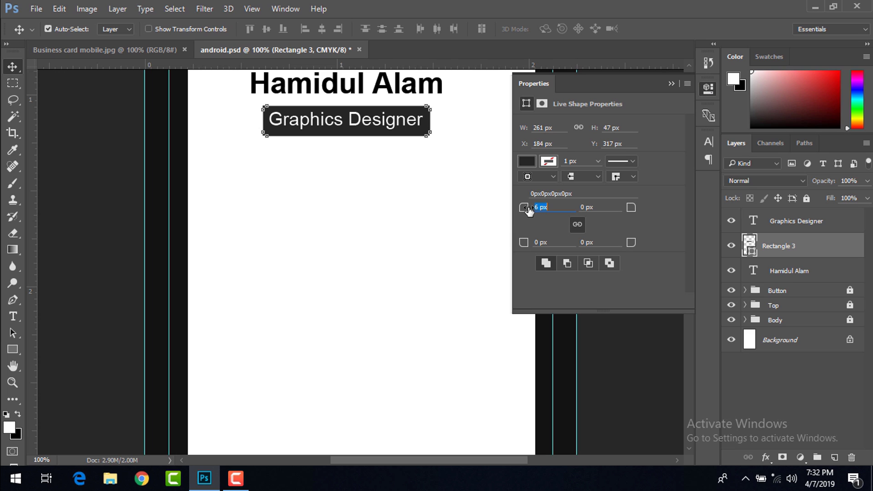
pyautogui.write('22')
pyautogui.press('Return')
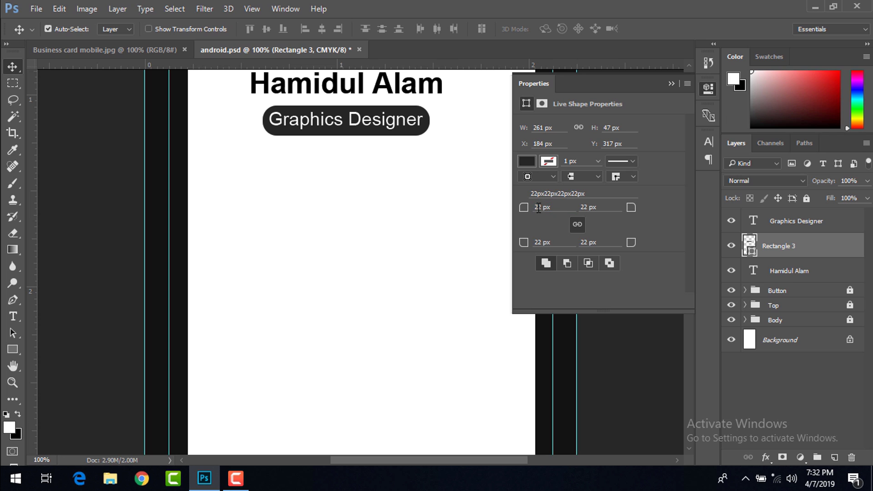
pyautogui.moveTo(525, 210); pyautogui.dragTo(516, 210)
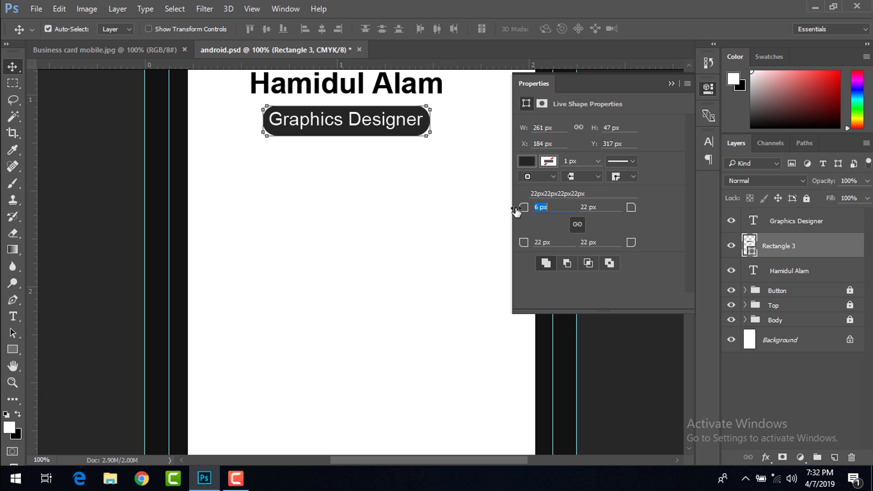
pyautogui.press('Return')
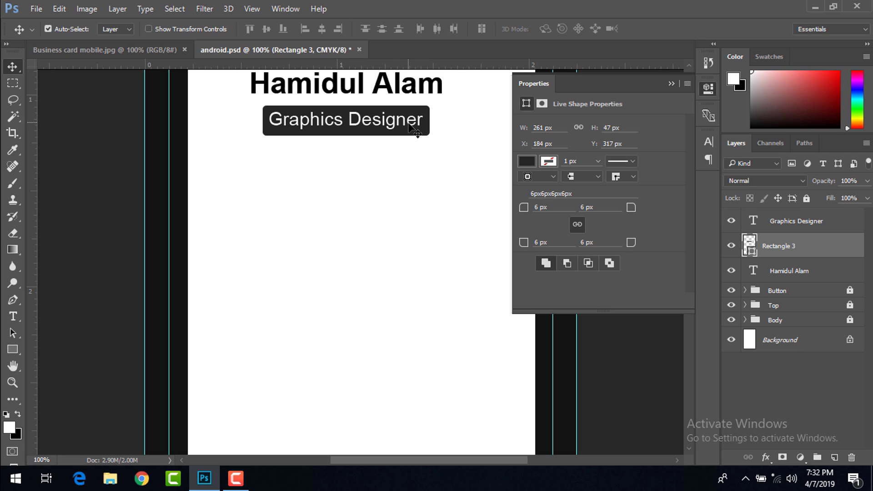
pyautogui.press('Down')
pyautogui.press('Down')
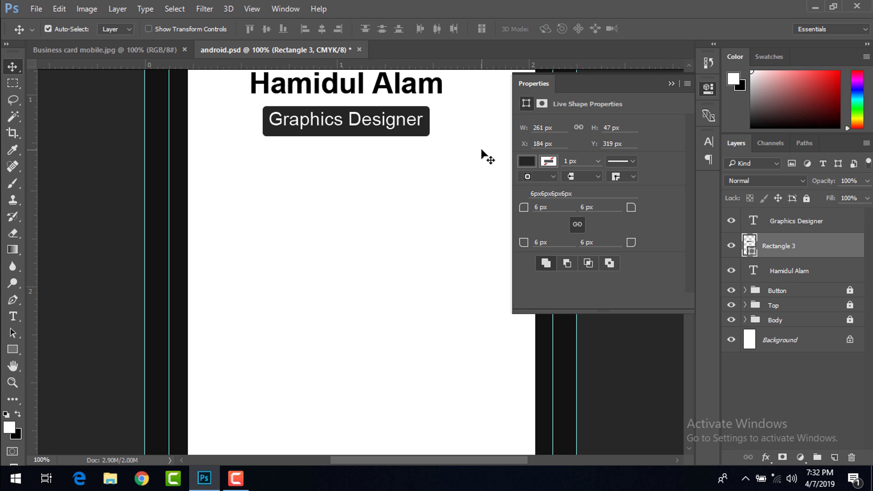
pyautogui.press('Up')
pyautogui.press('Up')
pyautogui.press('Up')
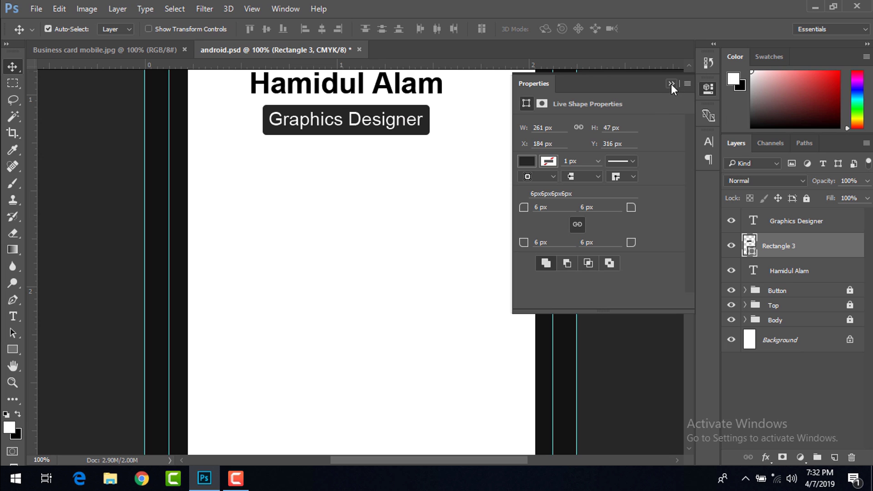
pyautogui.click(671, 83)
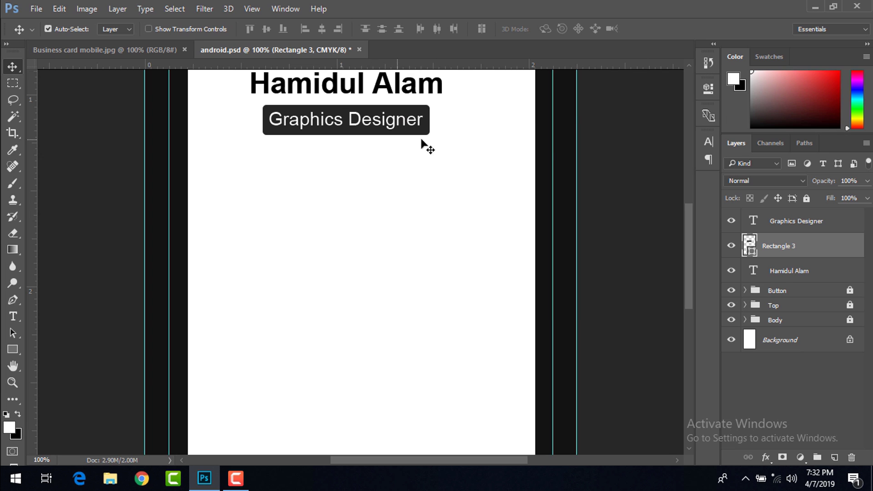
# Step: Group the name, job title and badge layers into a group called 'Name'
pyautogui.keyDown('shift'); pyautogui.click(798, 273); pyautogui.keyUp('shift')
pyautogui.keyDown('shift'); pyautogui.click(810, 223); pyautogui.keyUp('shift')
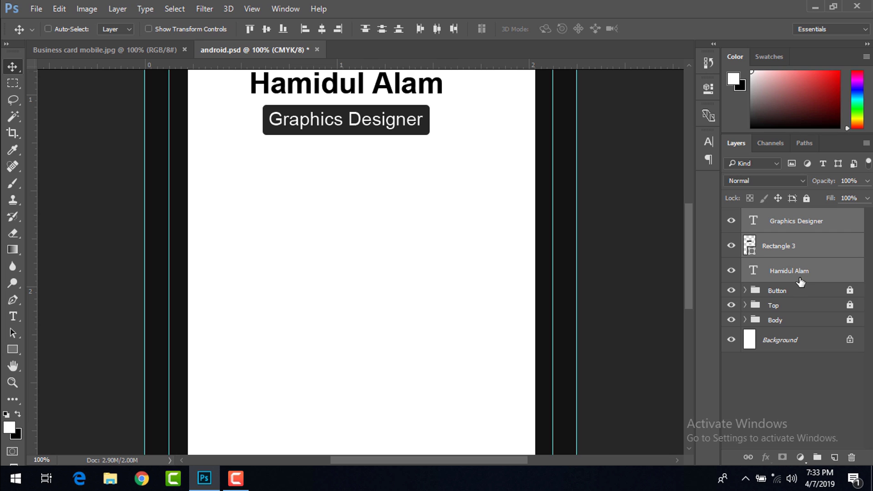
pyautogui.press('ctrl')
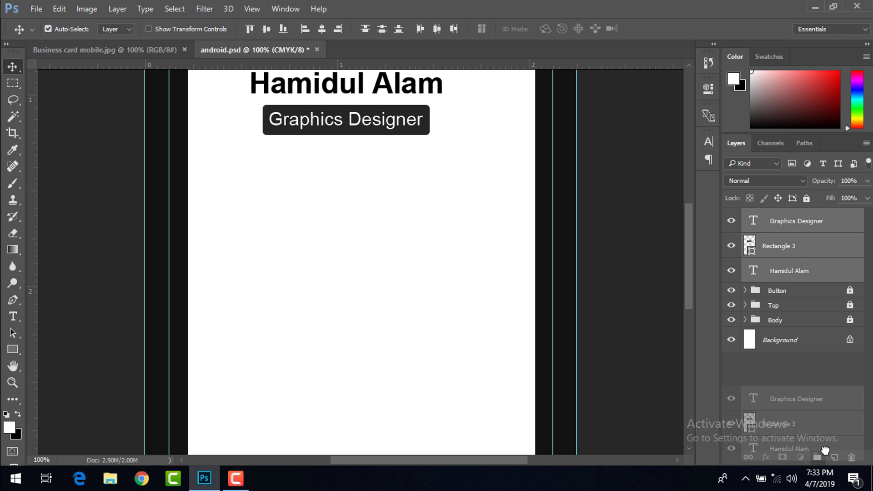
pyautogui.moveTo(815, 273); pyautogui.dragTo(818, 456)
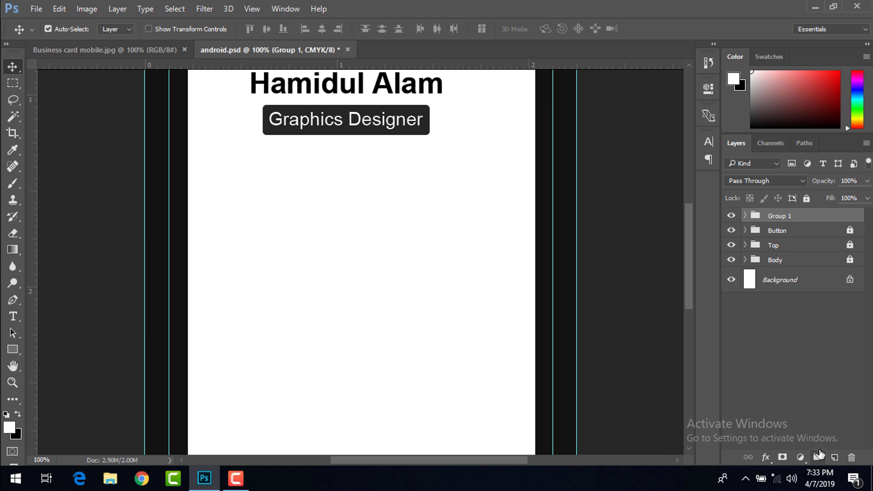
pyautogui.doubleClick(786, 217)
pyautogui.write('Name')
pyautogui.click(798, 332)
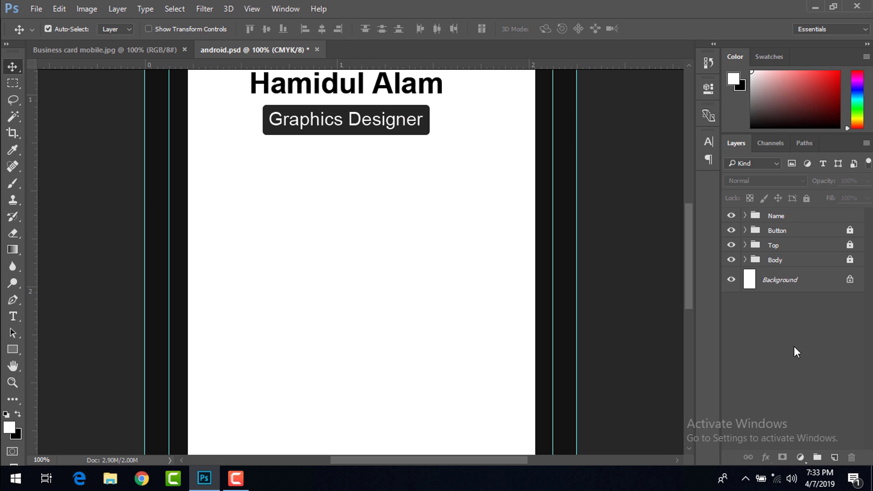
# Step: Lock the Name group
pyautogui.click(808, 218)
pyautogui.click(806, 199)
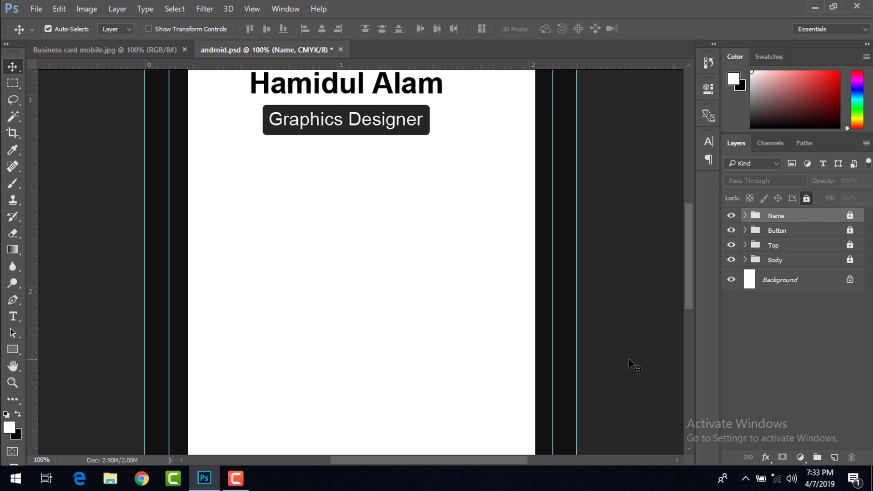
pyautogui.scroll(3, 609, 366)
pyautogui.scroll(-3, 609, 366)
pyautogui.scroll(2, 609, 365)
pyautogui.scroll(-3, 610, 365)
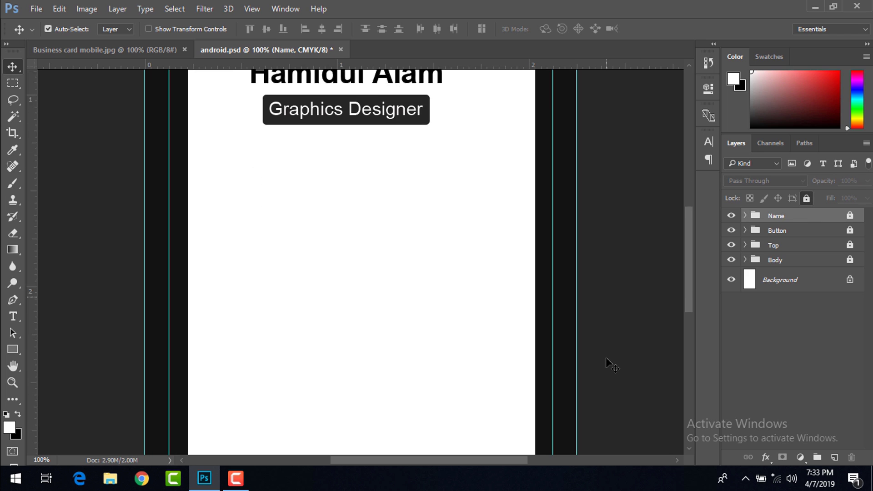
pyautogui.scroll(-1, 609, 365)
# Step: Add a black phone number line below the badge
pyautogui.click(13, 316)
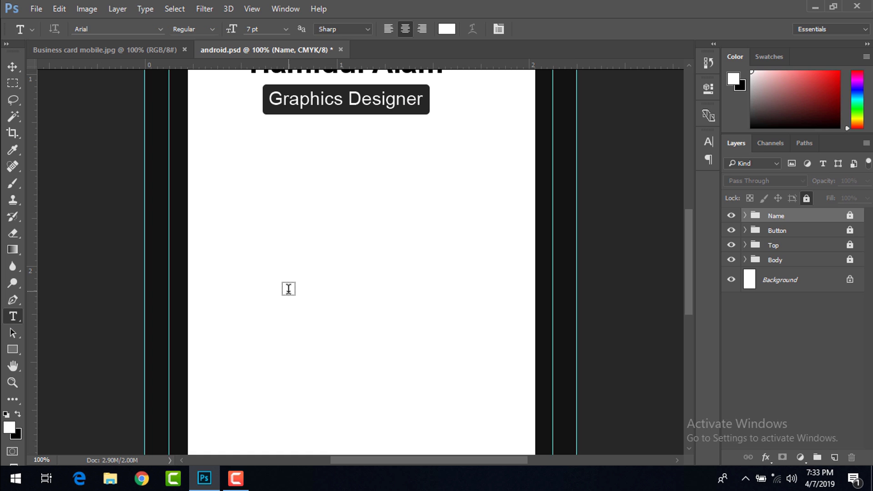
pyautogui.click(288, 291)
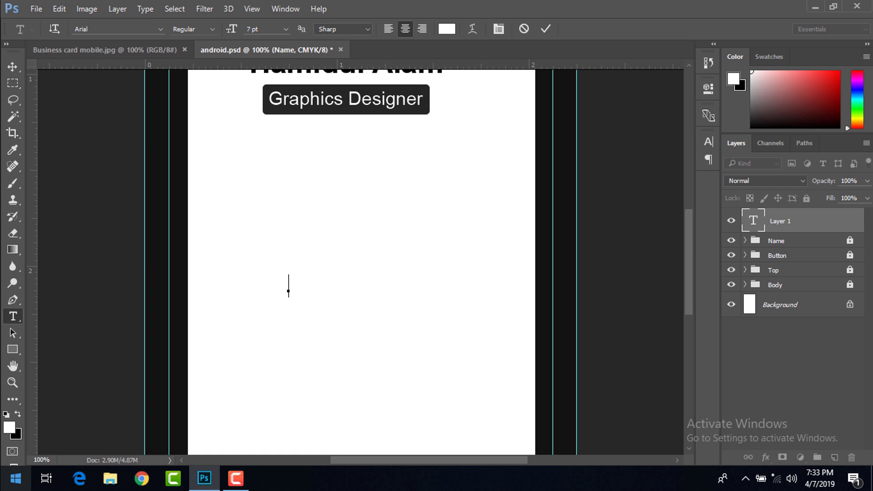
pyautogui.click(447, 29)
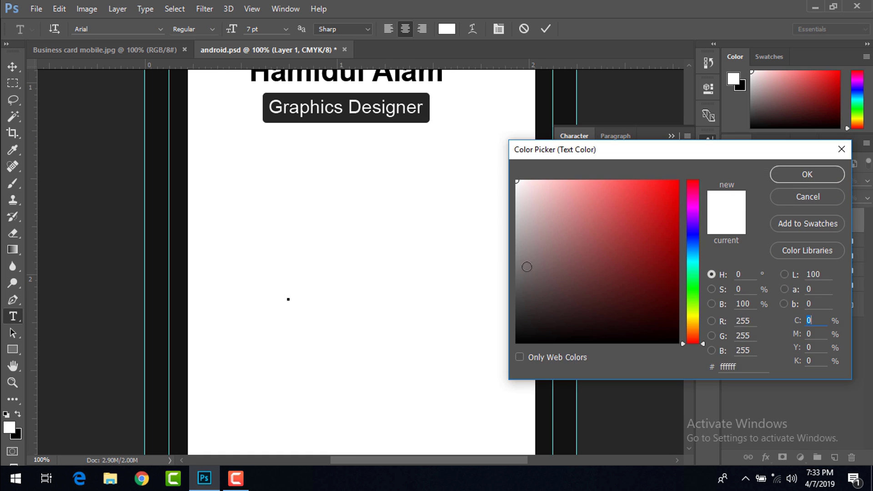
pyautogui.moveTo(527, 267); pyautogui.dragTo(520, 341)
pyautogui.press('Return')
pyautogui.write('+88017')
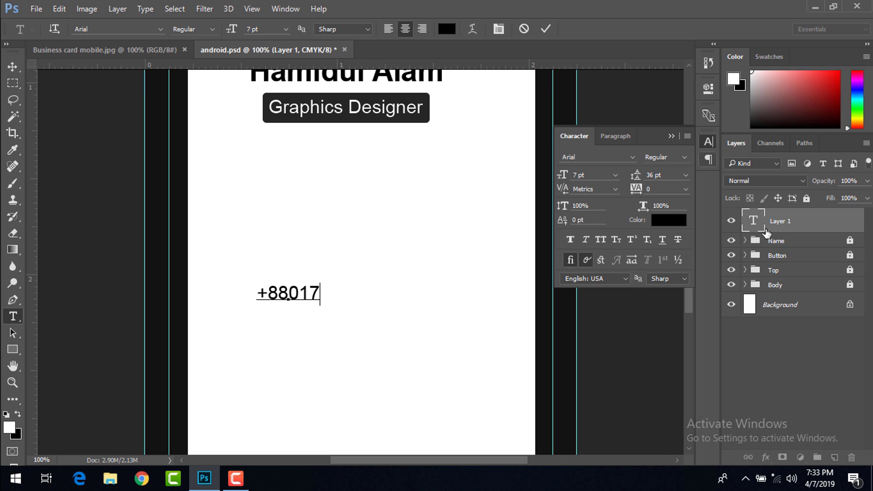
pyautogui.write('00000000')
pyautogui.hotkey('ctrl', 'Return')
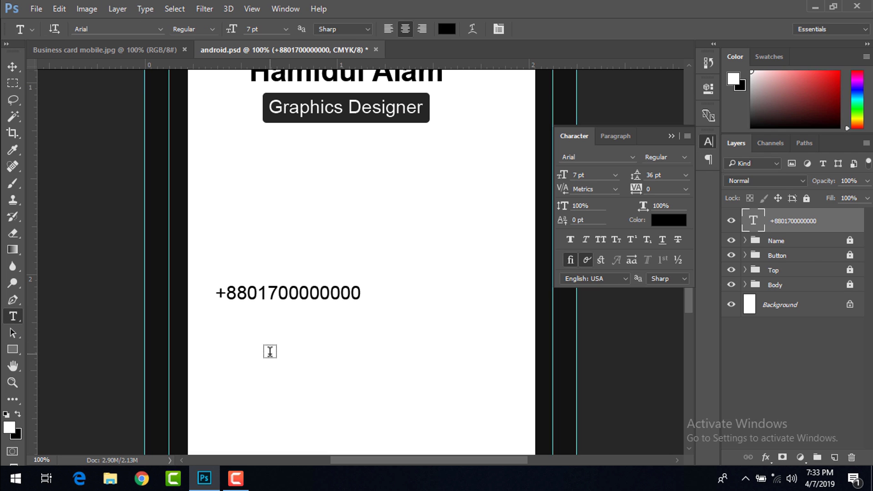
# Step: Add the e-mail address and website lines beneath the phone number
pyautogui.click(269, 351)
pyautogui.write('myname@gmail.com')
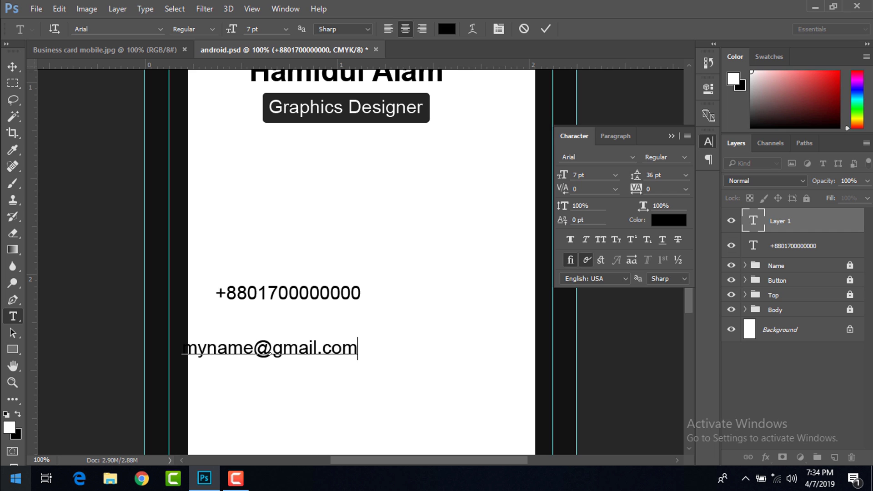
pyautogui.hotkey('ctrl', 'Return')
pyautogui.moveTo(91, 176); pyautogui.dragTo(148, 161)
pyautogui.click(279, 374)
pyautogui.write('www.m')
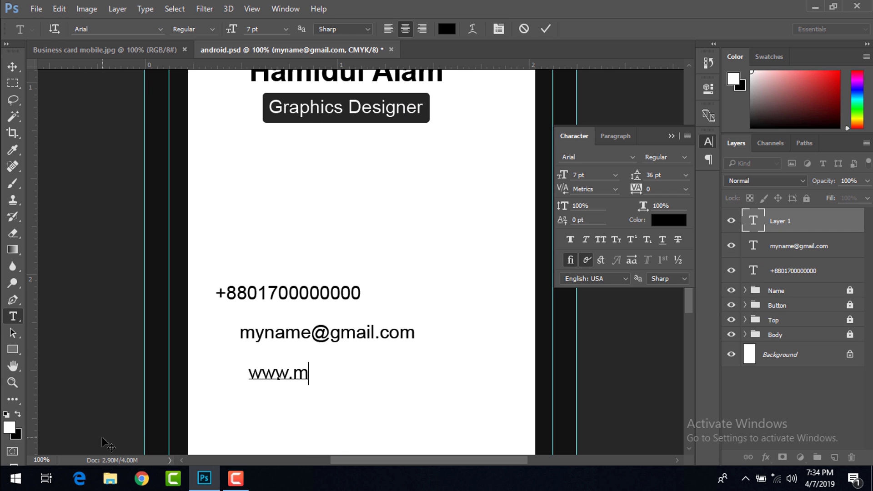
pyautogui.write('ywebsite.com')
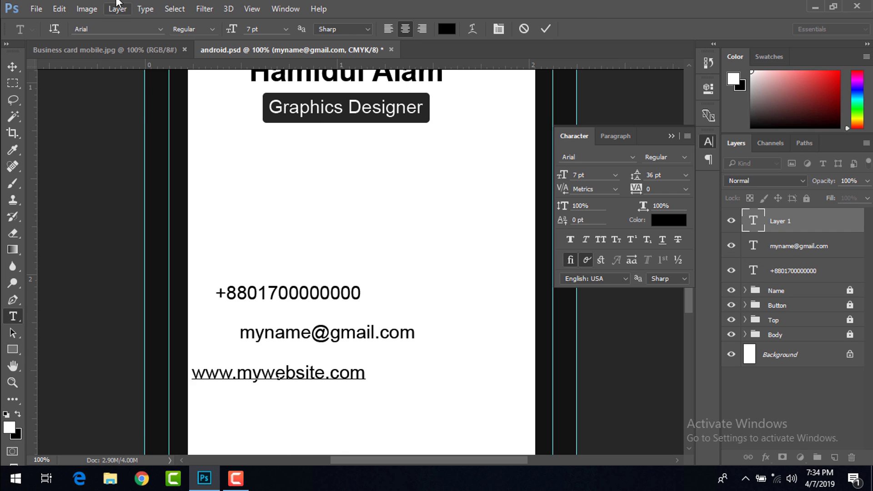
pyautogui.hotkey('ctrl', 'Return')
pyautogui.moveTo(277, 373); pyautogui.dragTo(326, 366)
# Step: Add the postal address line below the website
pyautogui.click(271, 406)
pyautogui.write('M')
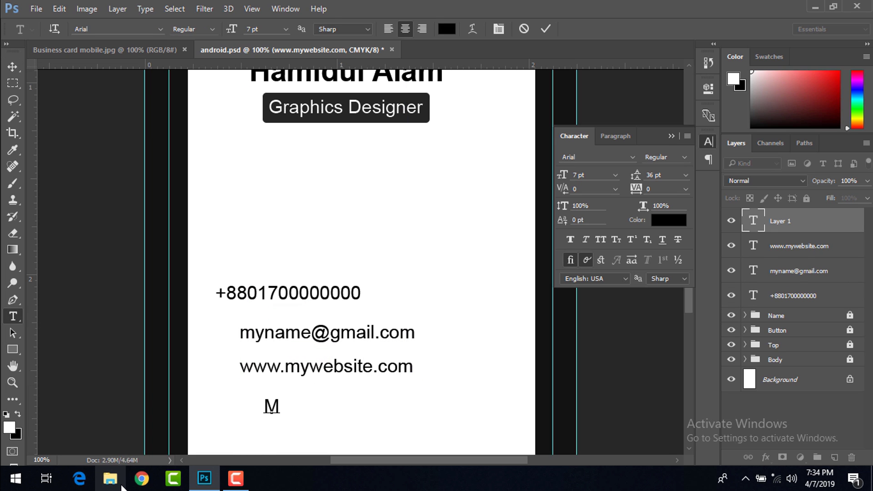
pyautogui.write('irpur, Dhala')
pyautogui.press('BackSpace')
pyautogui.press('BackSpace')
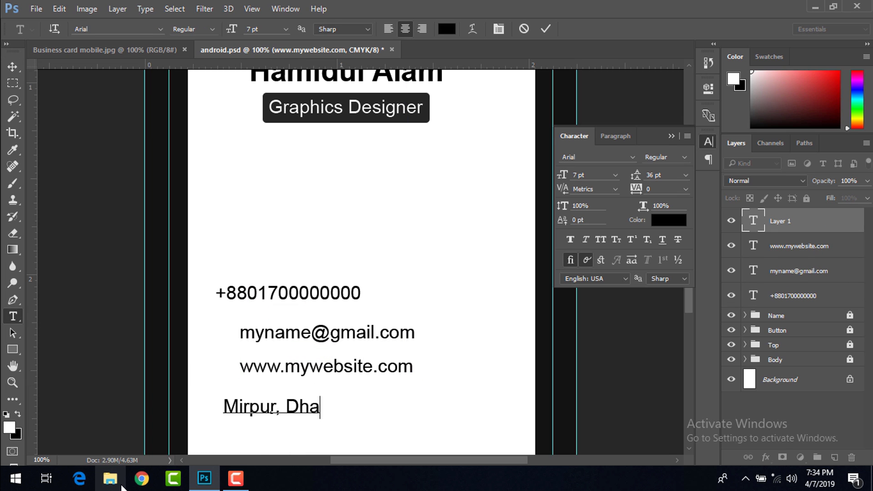
pyautogui.write('ka')
pyautogui.hotkey('ctrl', 'Return')
pyautogui.moveTo(273, 406); pyautogui.dragTo(291, 396)
pyautogui.scroll(-3, 408, 330)
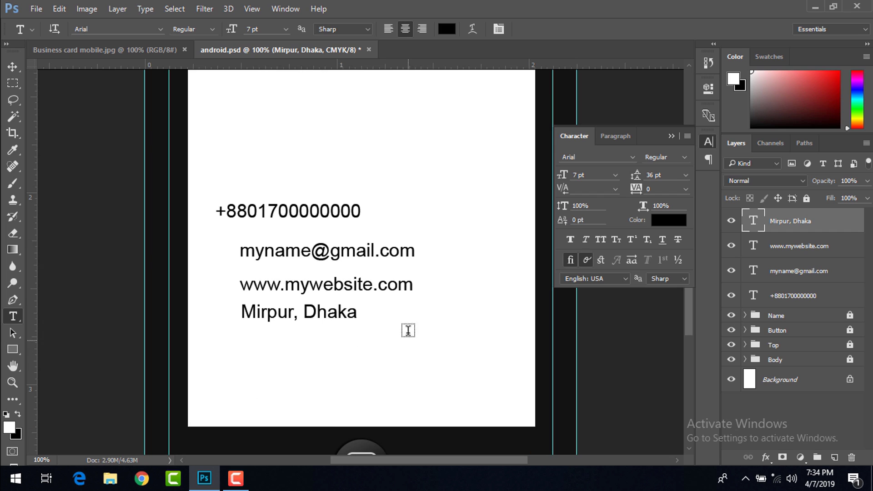
# Step: Stack the phone, e-mail, website and address lines evenly in an aligned block
pyautogui.click(352, 214)
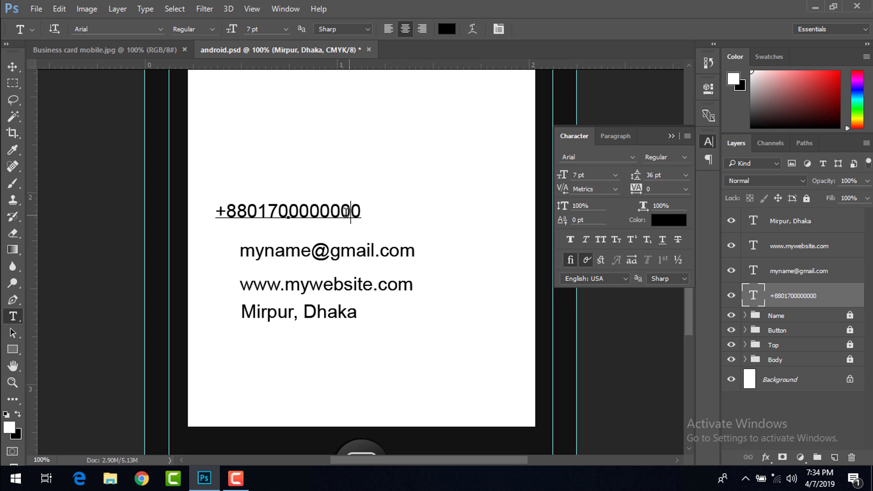
pyautogui.click(12, 67)
pyautogui.moveTo(360, 206); pyautogui.dragTo(393, 165)
pyautogui.click(361, 250)
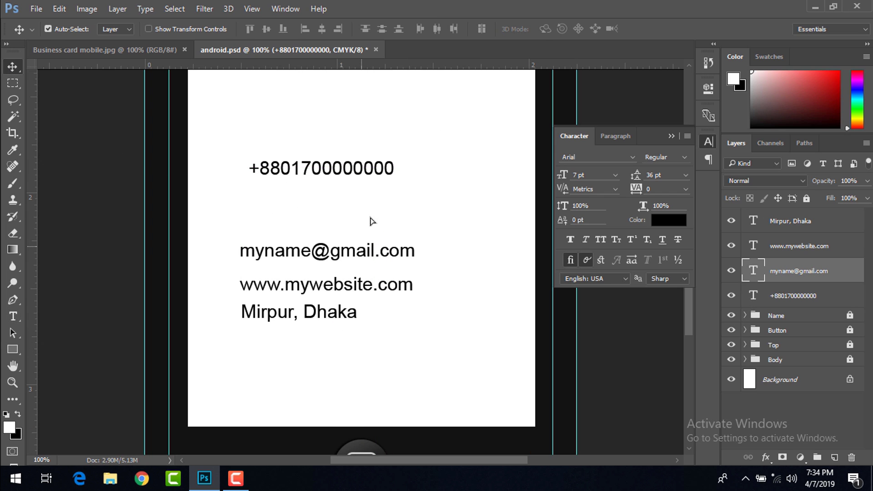
pyautogui.moveTo(364, 251); pyautogui.dragTo(376, 201)
pyautogui.moveTo(359, 285); pyautogui.dragTo(367, 231)
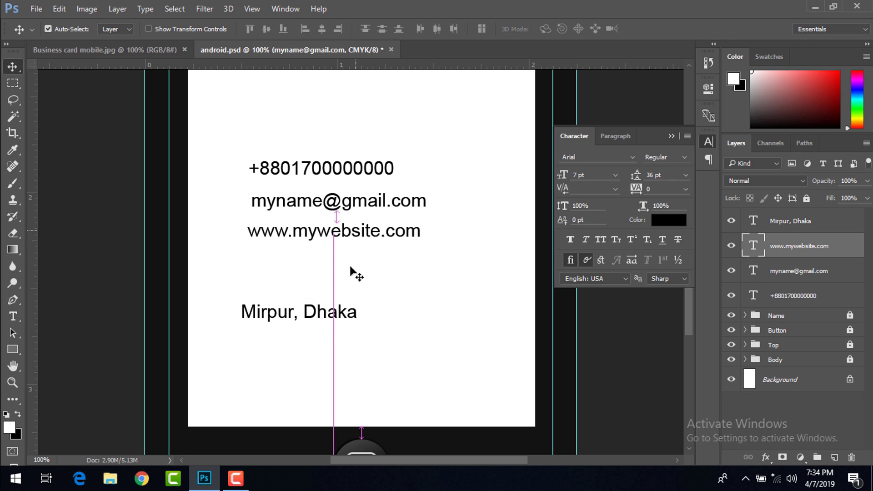
pyautogui.moveTo(337, 321); pyautogui.dragTo(347, 268)
pyautogui.scroll(3, 344, 269)
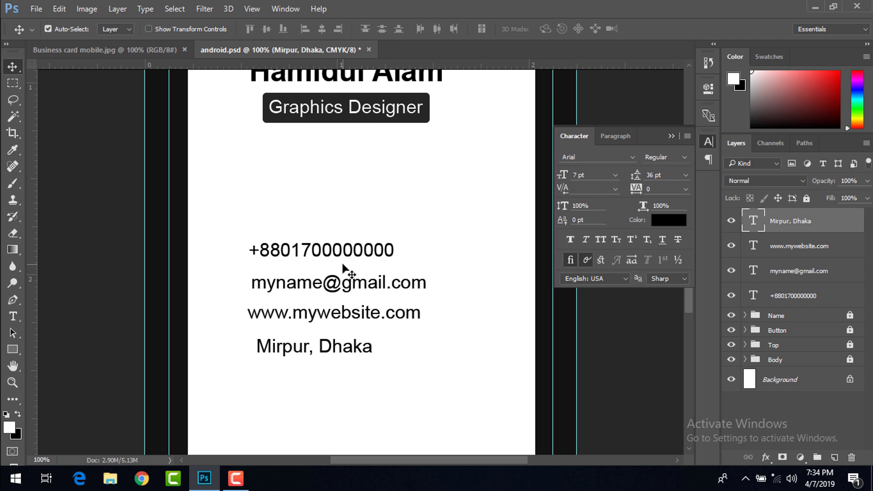
pyautogui.scroll(1, 344, 269)
pyautogui.scroll(-3, 344, 269)
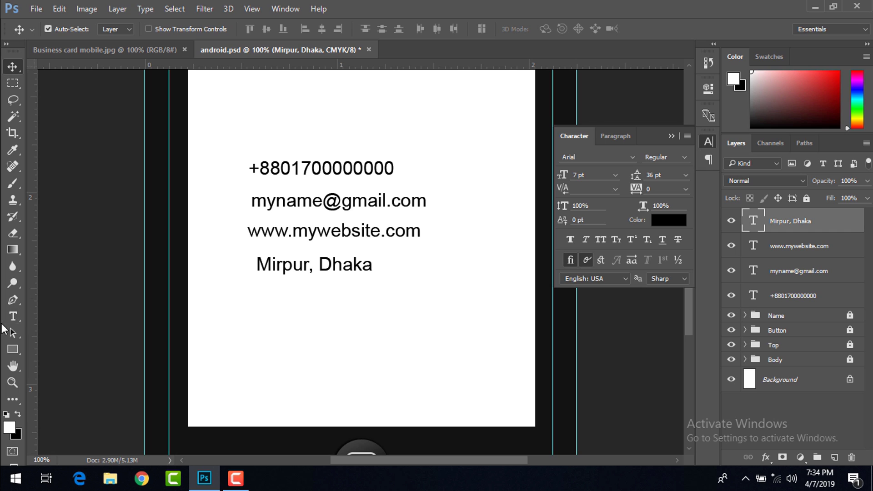
pyautogui.click(13, 316)
# Step: Type the Facebook profile link below the address and centre it under the details
pyautogui.click(274, 309)
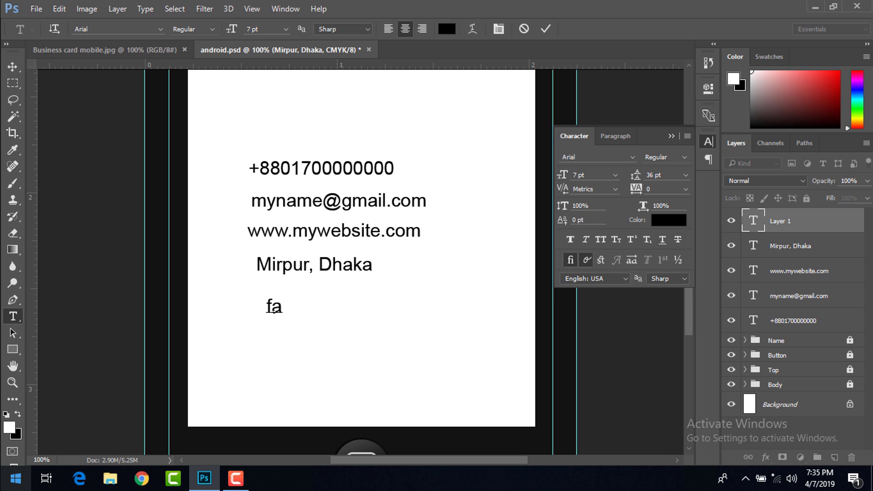
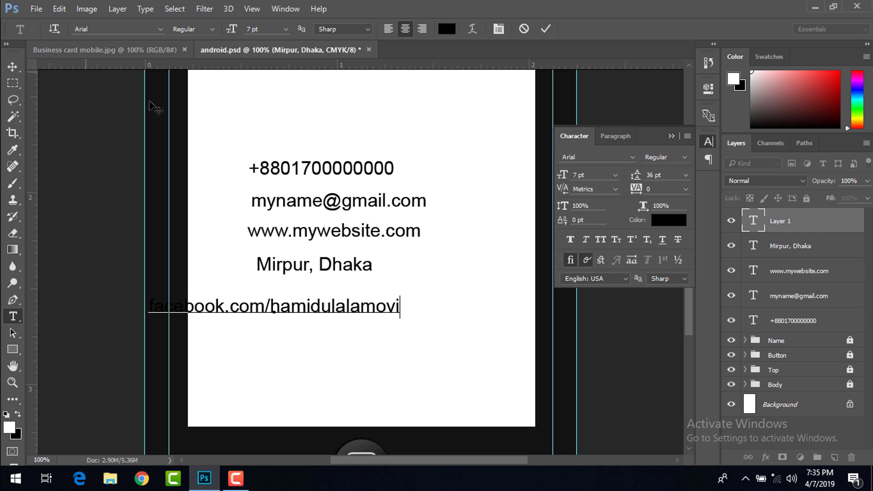
pyautogui.click(12, 67)
pyautogui.moveTo(387, 318); pyautogui.dragTo(443, 304)
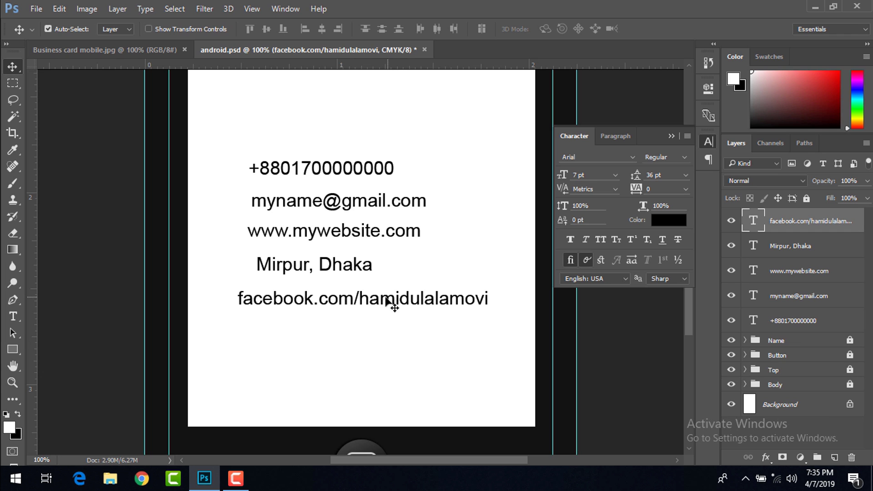
# Step: Copy the phone, envelope and globe icons from the icon sheet into the card document
pyautogui.scroll(3, 389, 249)
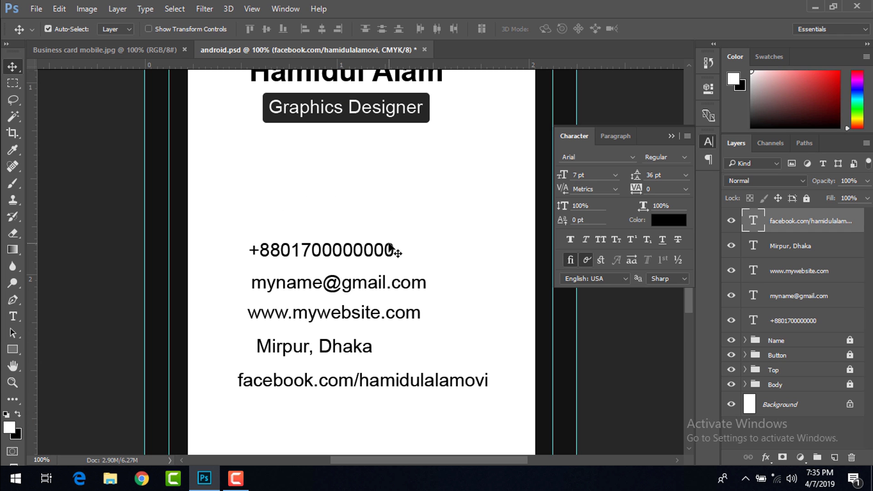
pyautogui.scroll(-2, 393, 227)
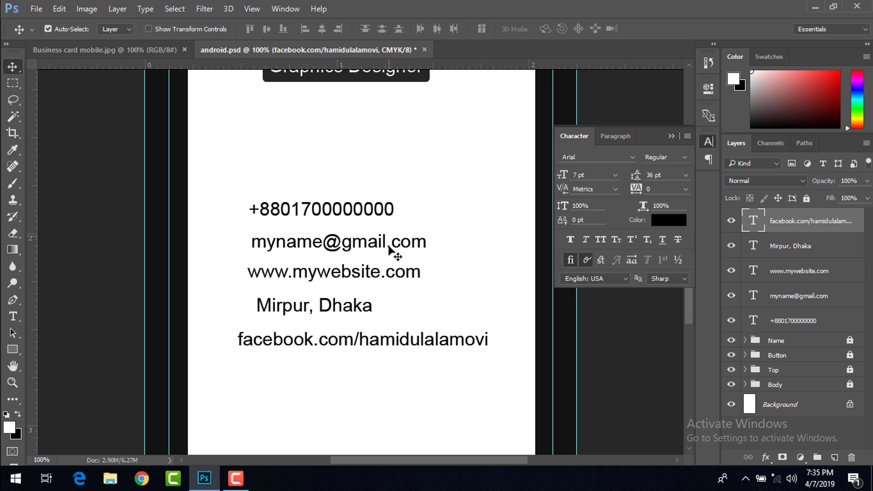
pyautogui.click(816, 8)
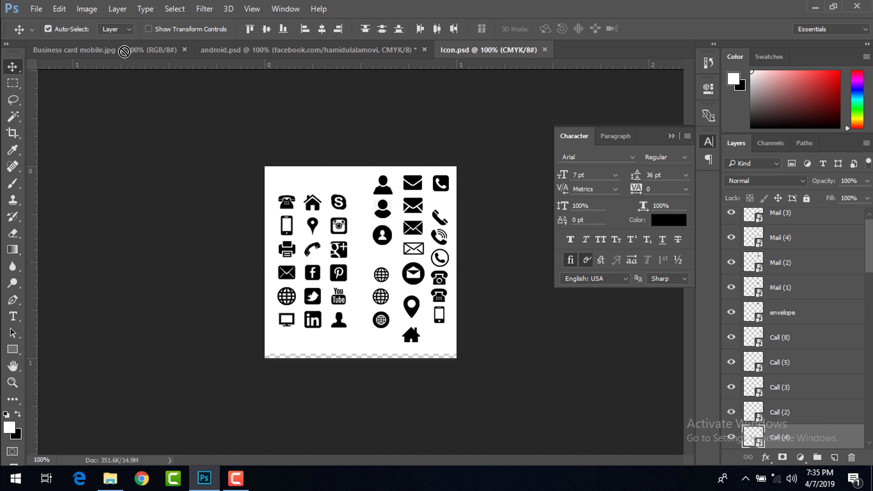
pyautogui.moveTo(440, 239); pyautogui.dragTo(264, 49)
pyautogui.moveTo(412, 206); pyautogui.dragTo(273, 49)
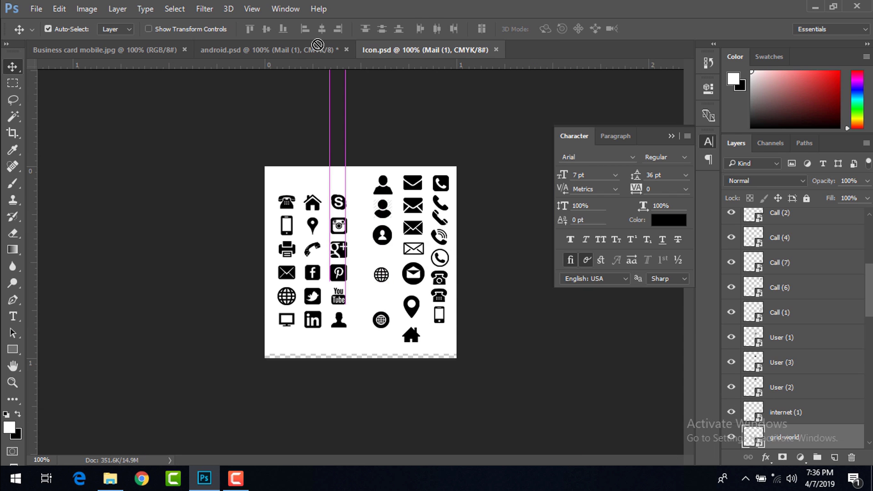
pyautogui.moveTo(381, 275)
pyautogui.mouseDown()
pyautogui.moveTo(273, 49)
pyautogui.moveTo(364, 57)
pyautogui.moveTo(397, 166)
pyautogui.moveTo(237, 199)
pyautogui.mouseUp()
# Step: Place the envelope, globe, map pin and Facebook icons beside their matching contact lines
pyautogui.moveTo(331, 125); pyautogui.dragTo(244, 233)
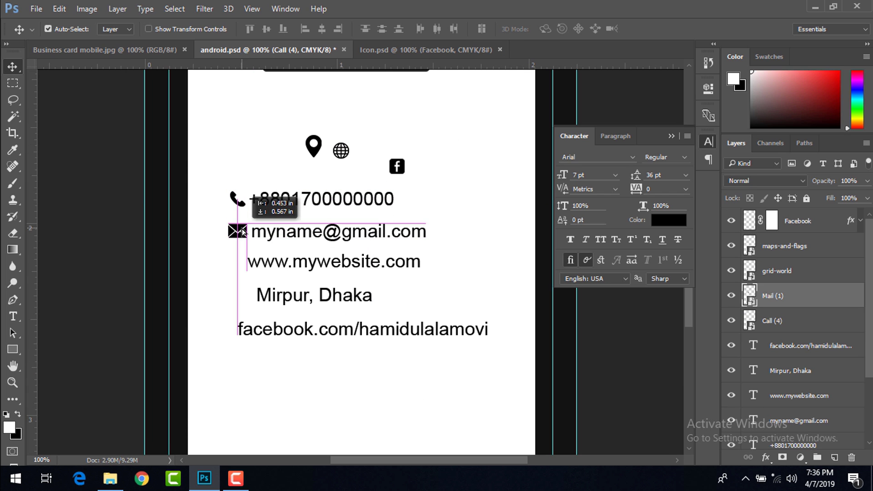
pyautogui.moveTo(348, 159); pyautogui.dragTo(243, 267)
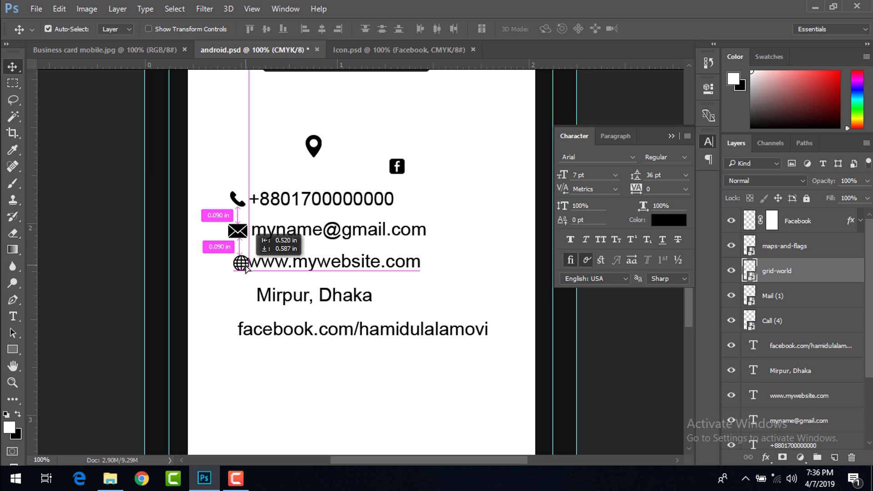
pyautogui.moveTo(314, 156); pyautogui.dragTo(237, 307)
pyautogui.moveTo(273, 329); pyautogui.dragTo(292, 330)
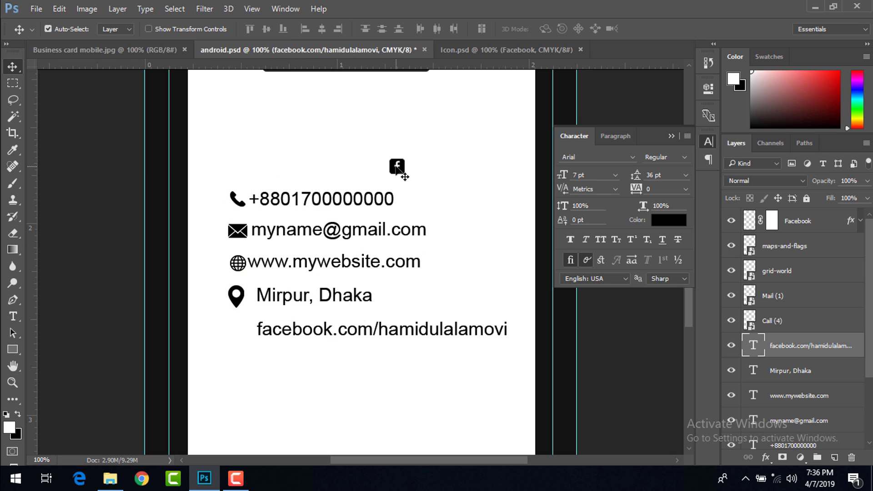
pyautogui.moveTo(400, 172); pyautogui.dragTo(238, 337)
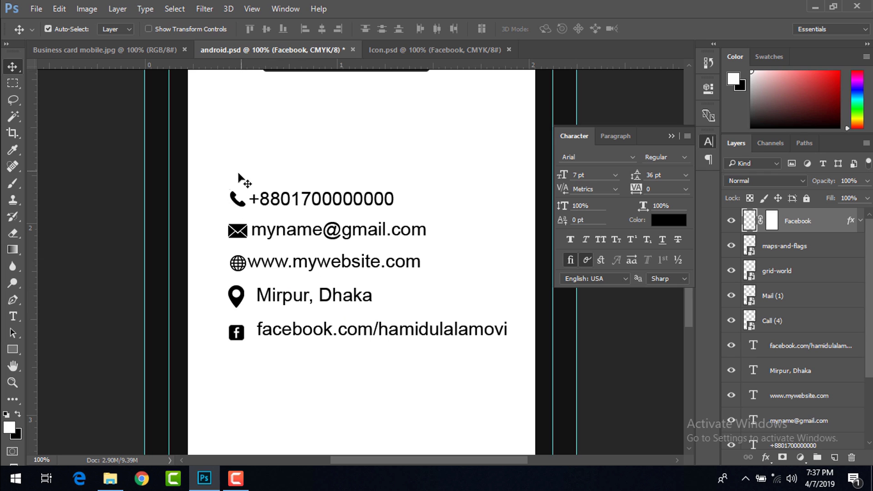
# Step: Select all five contact icons together with a marquee
pyautogui.moveTo(214, 182); pyautogui.dragTo(234, 335)
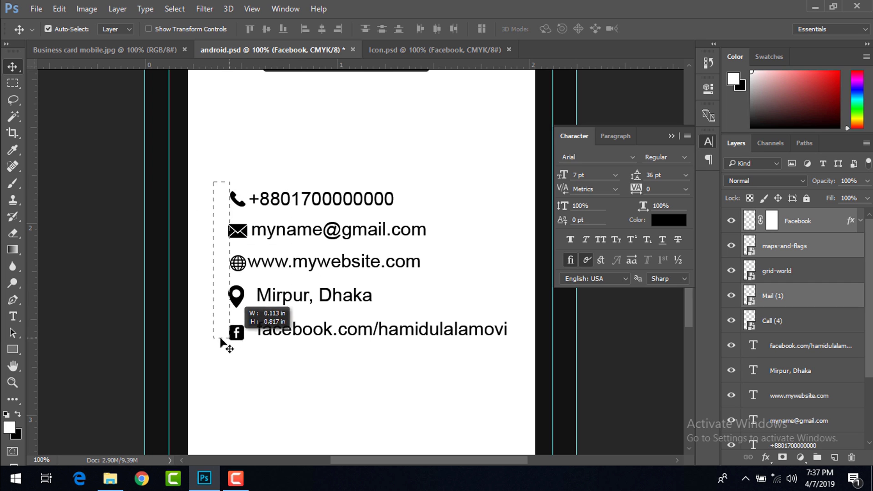
pyautogui.moveTo(234, 337); pyautogui.dragTo(236, 340)
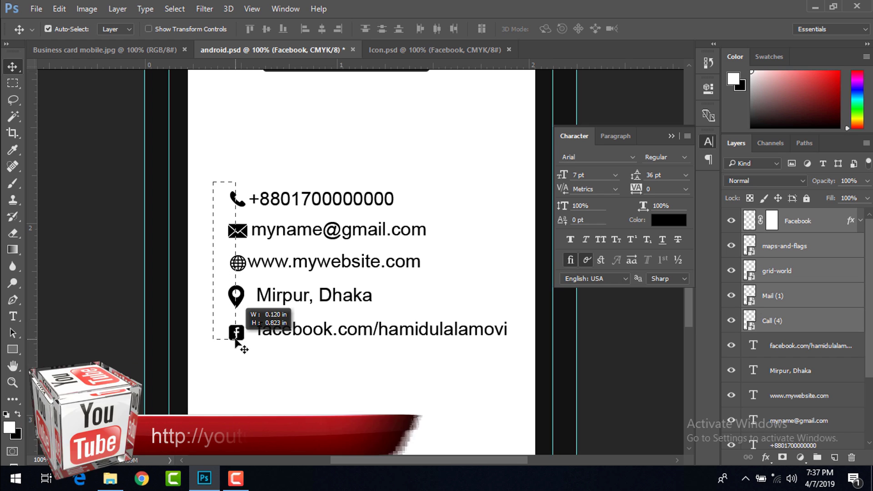
pyautogui.moveTo(235, 339); pyautogui.dragTo(238, 337)
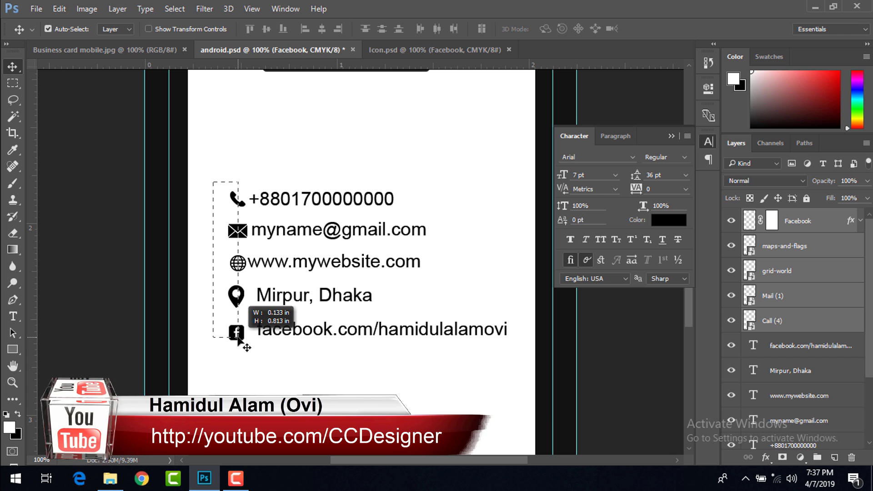
pyautogui.moveTo(238, 337)
pyautogui.mouseDown()
pyautogui.moveTo(236, 218)
pyautogui.moveTo(237, 248)
pyautogui.mouseUp()
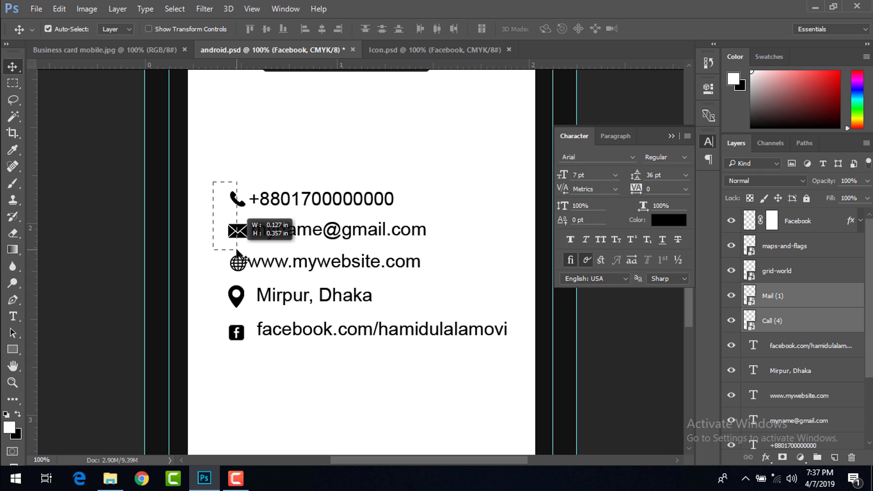
pyautogui.moveTo(238, 248); pyautogui.dragTo(237, 342)
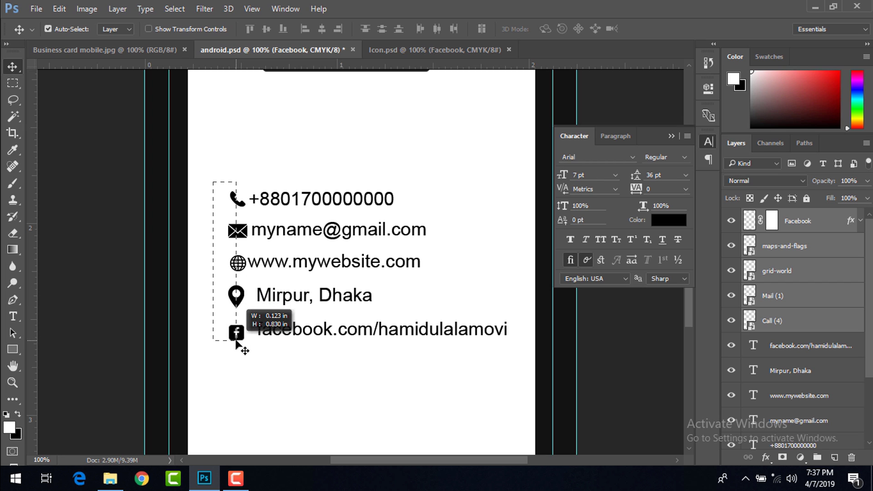
pyautogui.moveTo(236, 342); pyautogui.dragTo(234, 342)
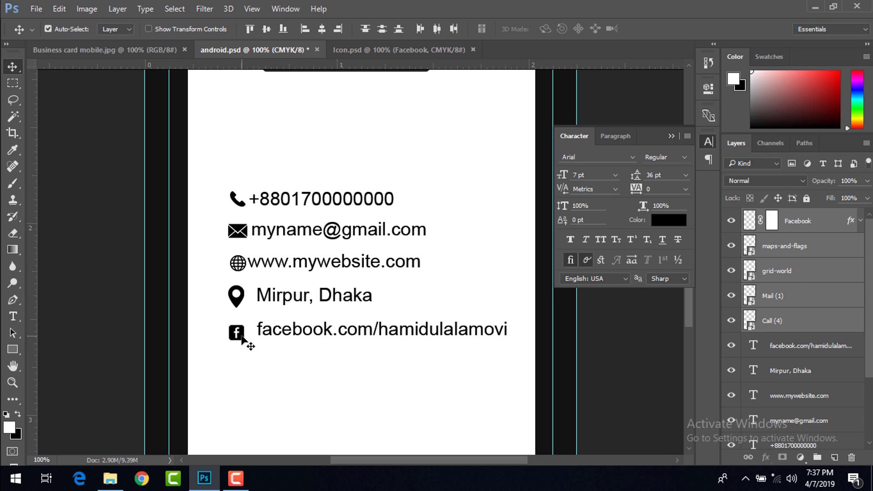
# Step: Shift the icon column left of the text and group the five icon layers
pyautogui.moveTo(242, 337); pyautogui.dragTo(222, 339)
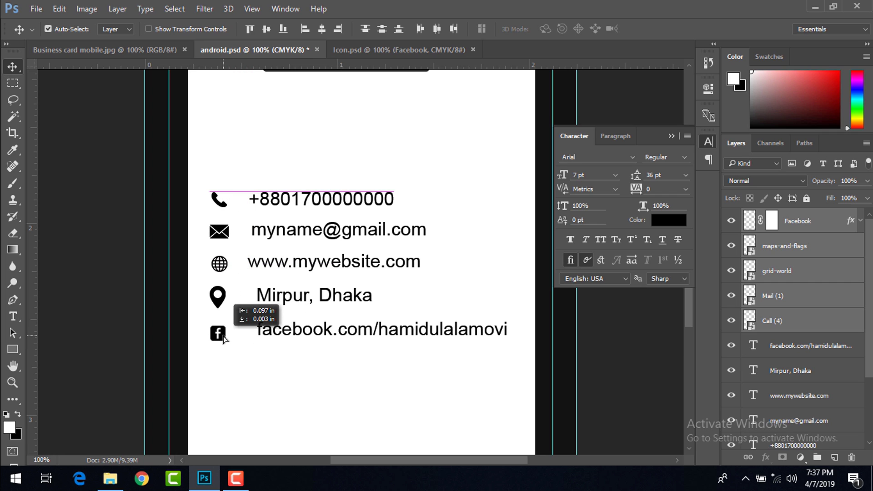
pyautogui.moveTo(223, 338); pyautogui.dragTo(228, 339)
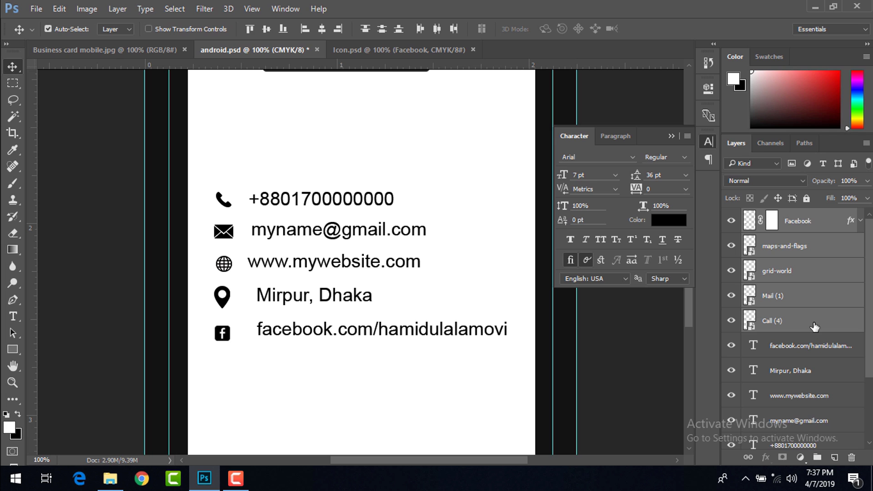
pyautogui.moveTo(814, 326); pyautogui.dragTo(820, 458)
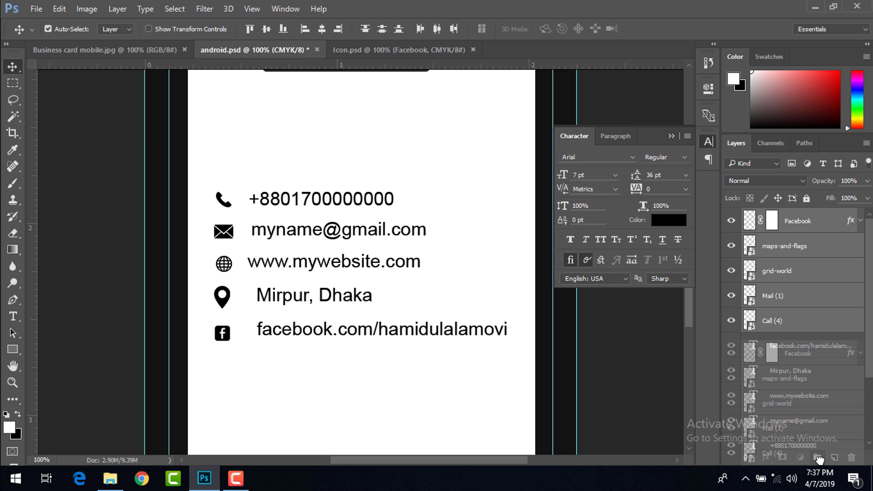
pyautogui.moveTo(820, 459); pyautogui.dragTo(818, 458)
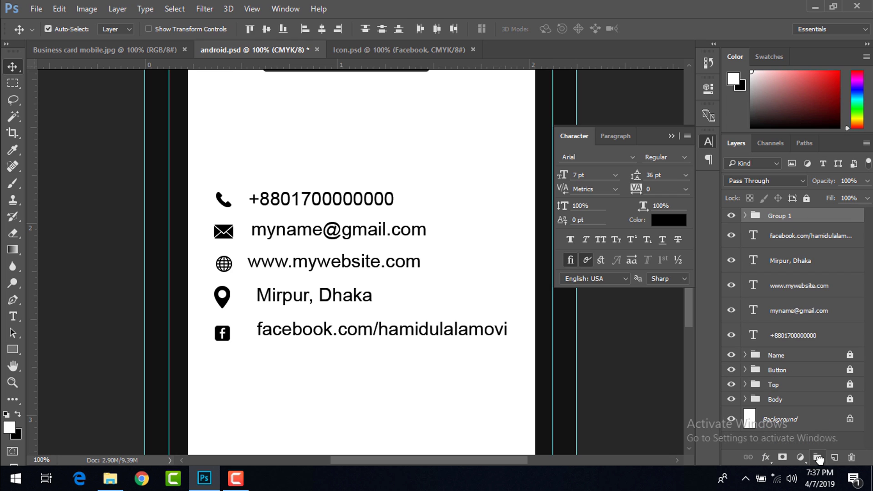
# Step: Rename Group 1 to Icon and briefly toggle its visibility to check it
pyautogui.doubleClick(779, 217)
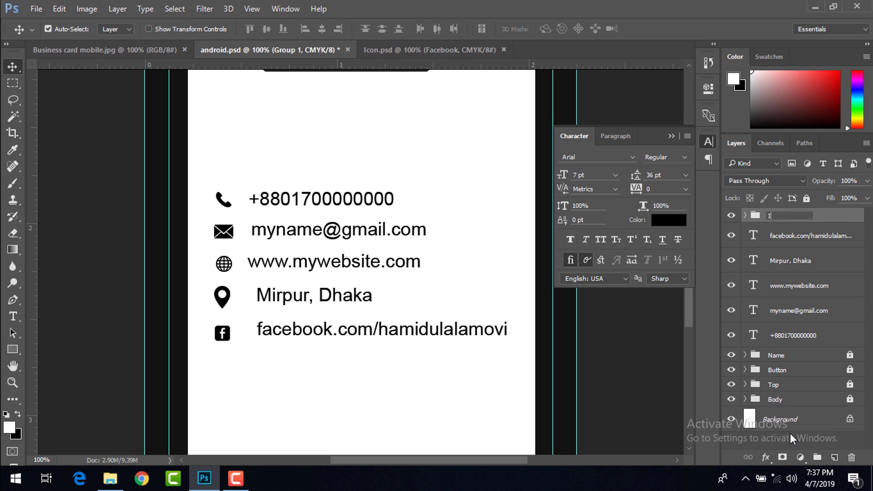
pyautogui.write('n')
pyautogui.press('Return')
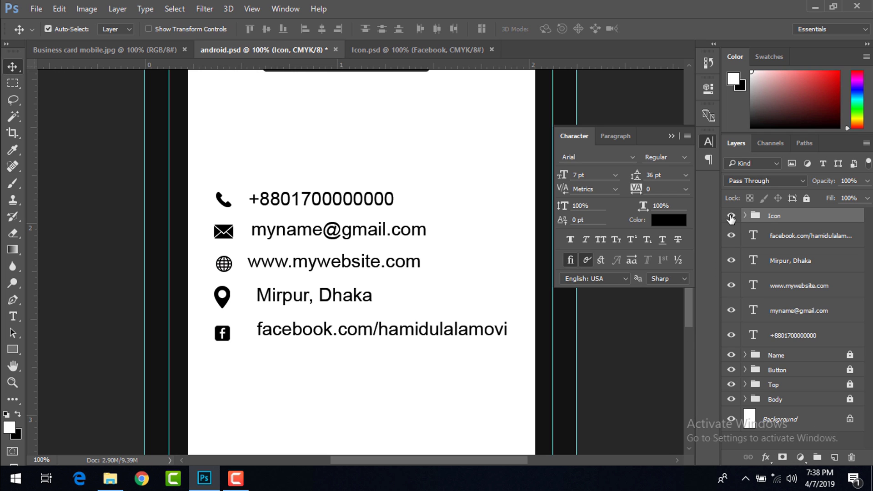
pyautogui.click(731, 218)
pyautogui.rightClick(801, 221)
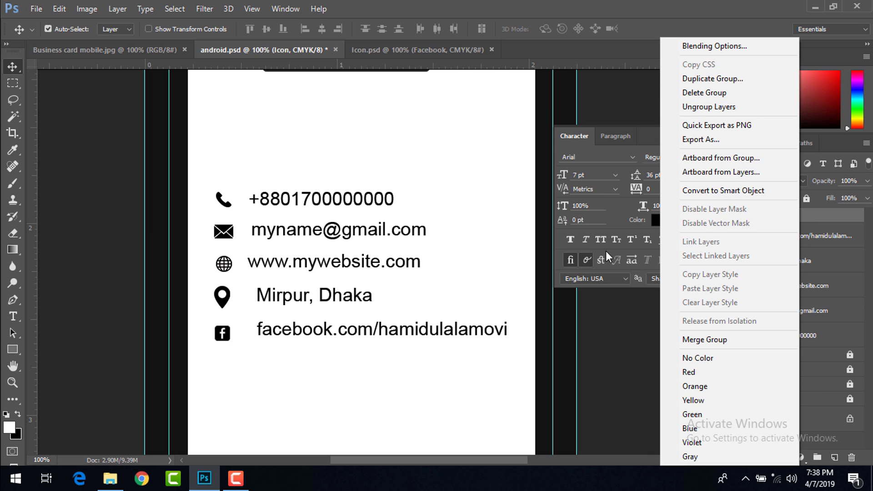
pyautogui.click(84, 427)
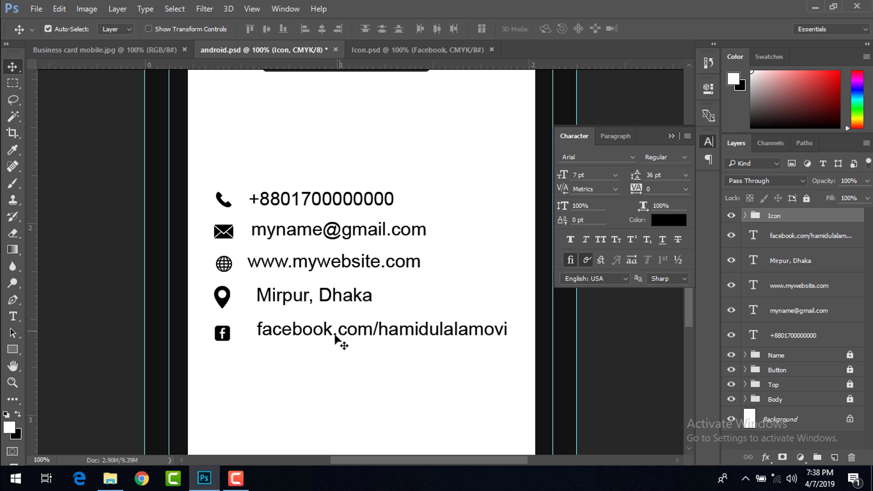
# Step: Move the facebook, address, website, email and phone lines left beside their icons
pyautogui.moveTo(312, 333); pyautogui.dragTo(293, 338)
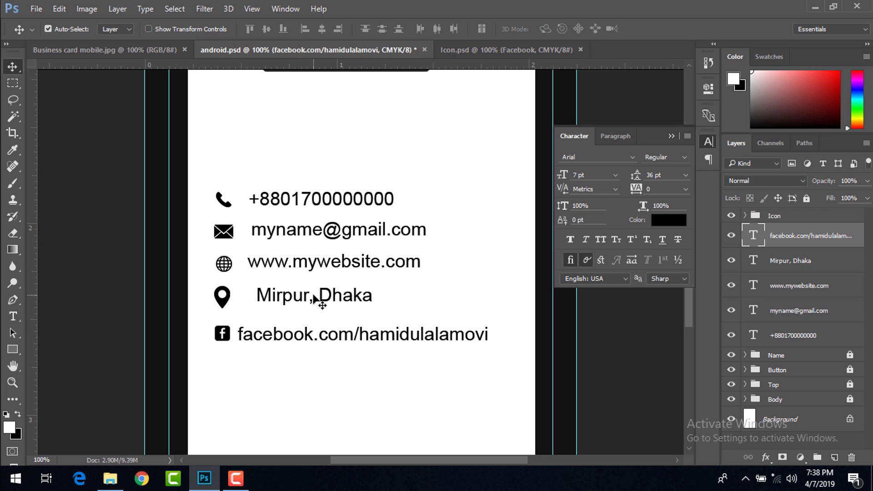
pyautogui.moveTo(314, 296); pyautogui.dragTo(291, 298)
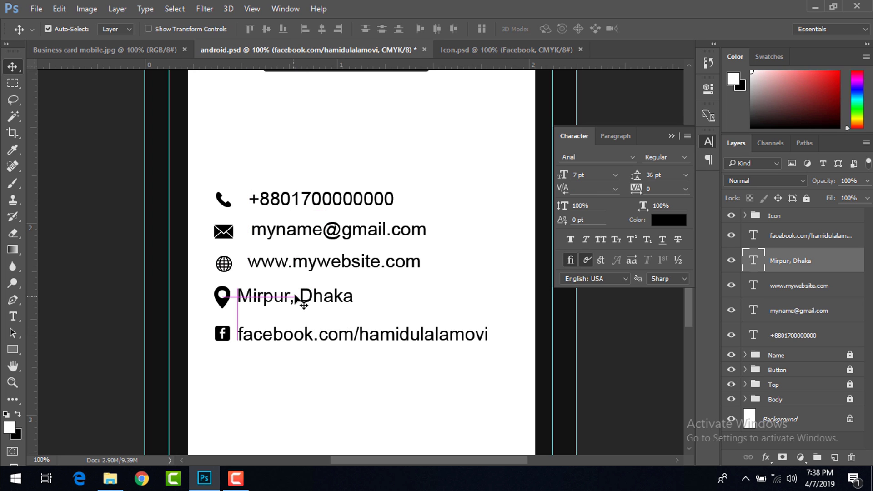
pyautogui.moveTo(313, 266); pyautogui.dragTo(301, 268)
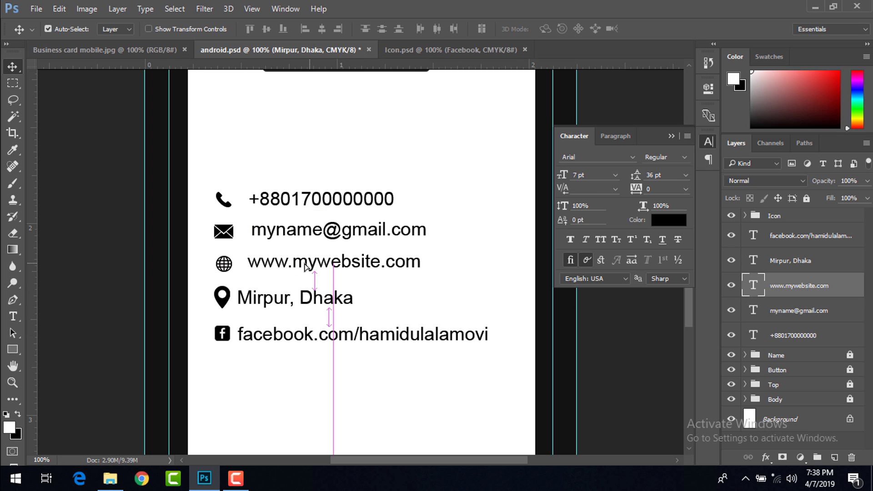
pyautogui.moveTo(318, 230); pyautogui.dragTo(303, 231)
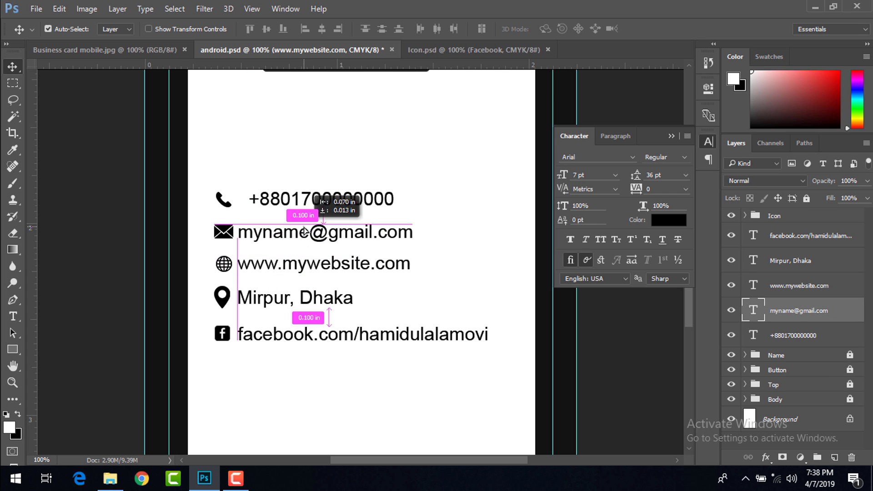
pyautogui.moveTo(320, 200); pyautogui.dragTo(304, 200)
# Step: Nudge all five contact lines slightly right, then view the Business card mobile.jpg mockup
pyautogui.moveTo(238, 189); pyautogui.dragTo(357, 353)
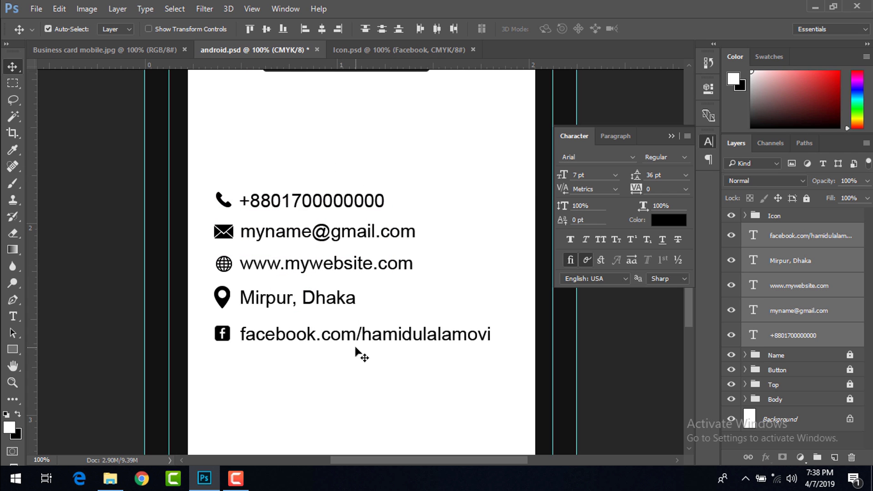
pyautogui.hotkey('shift', 'Right')
pyautogui.press('Right')
pyautogui.press('Right')
pyautogui.press('Right')
pyautogui.hotkey('shift', 'Right')
pyautogui.scroll(3, 399, 356)
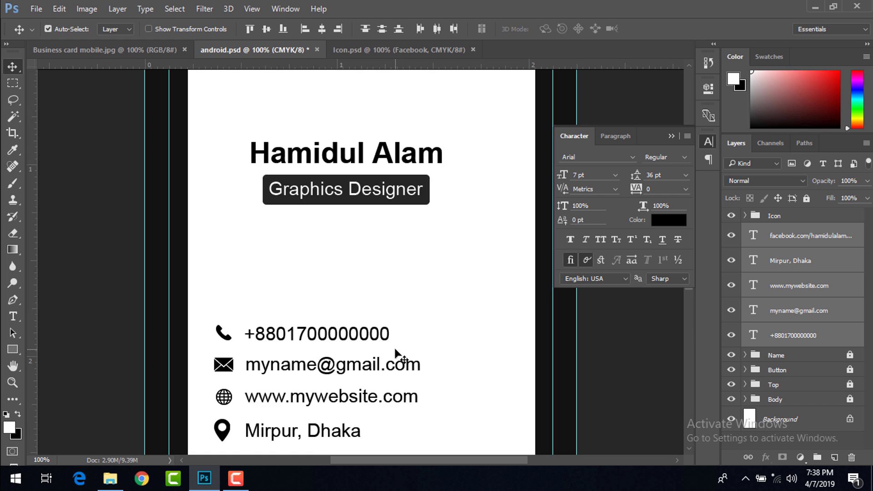
pyautogui.scroll(-4, 403, 362)
pyautogui.scroll(1, 405, 366)
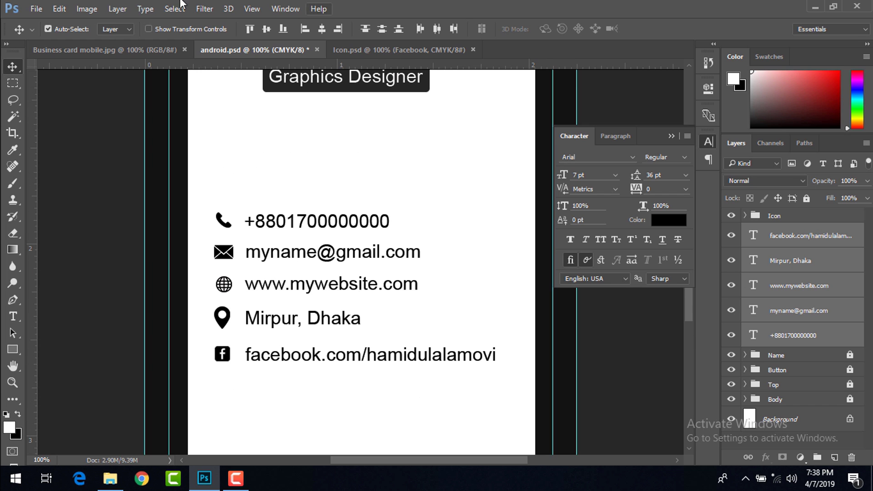
pyautogui.click(104, 49)
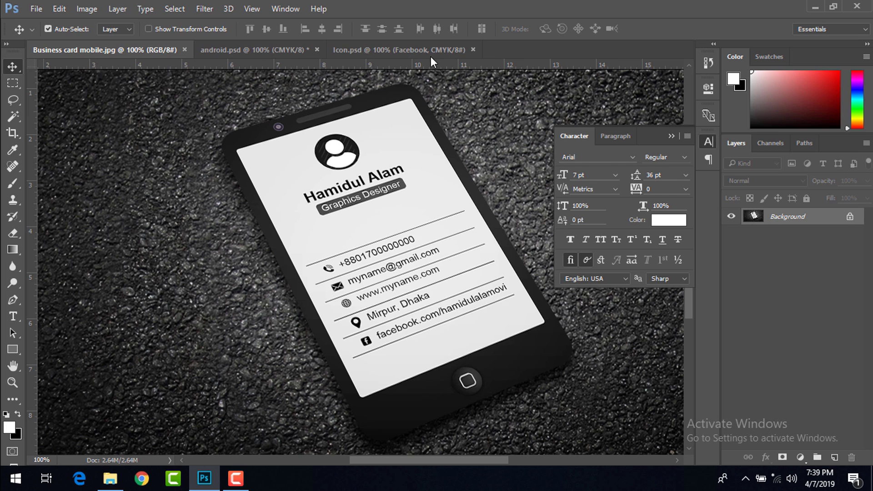
# Step: Copy the user icon from Icon.psd into the card, then close Icon.psd
pyautogui.click(408, 53)
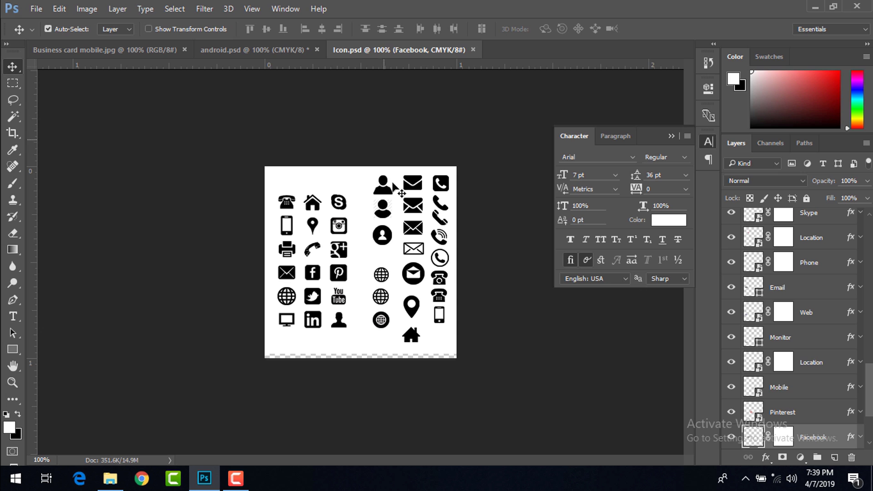
pyautogui.moveTo(383, 218); pyautogui.dragTo(323, 166)
pyautogui.click(445, 50)
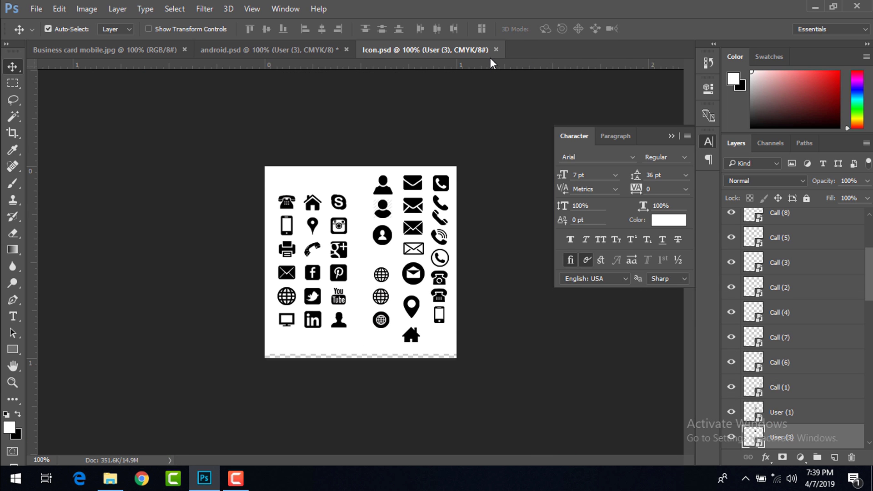
pyautogui.click(497, 50)
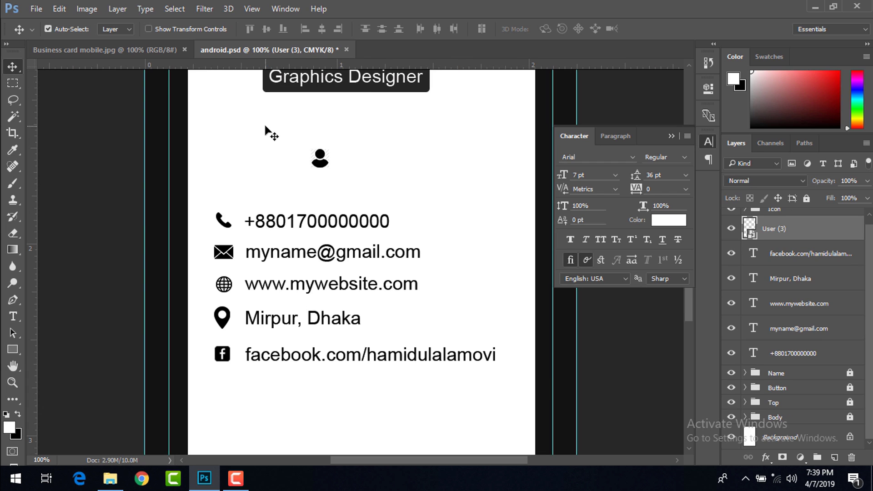
pyautogui.click(114, 50)
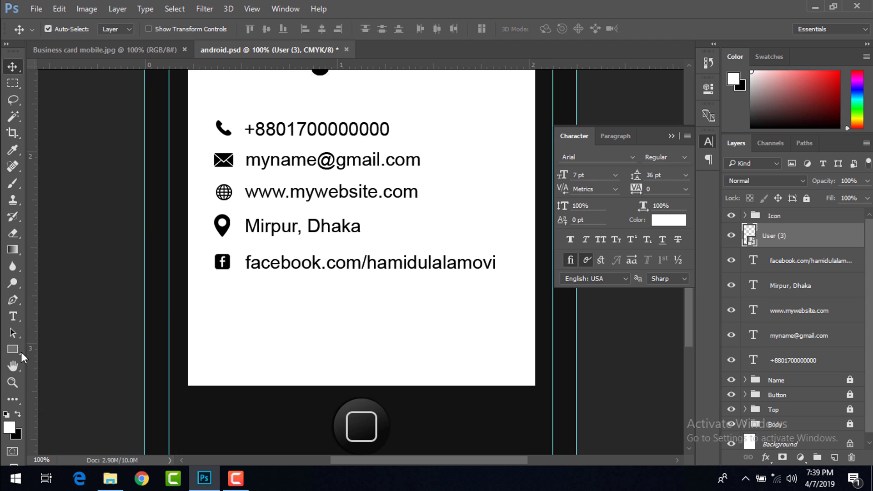
# Step: Draw a thin black 481 × 3 px divider bar beneath the facebook row
pyautogui.click(20, 353)
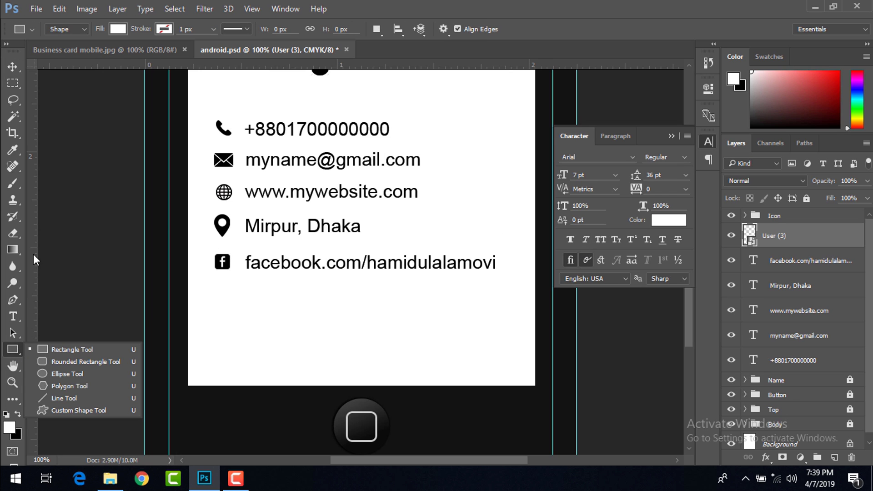
pyautogui.click(77, 354)
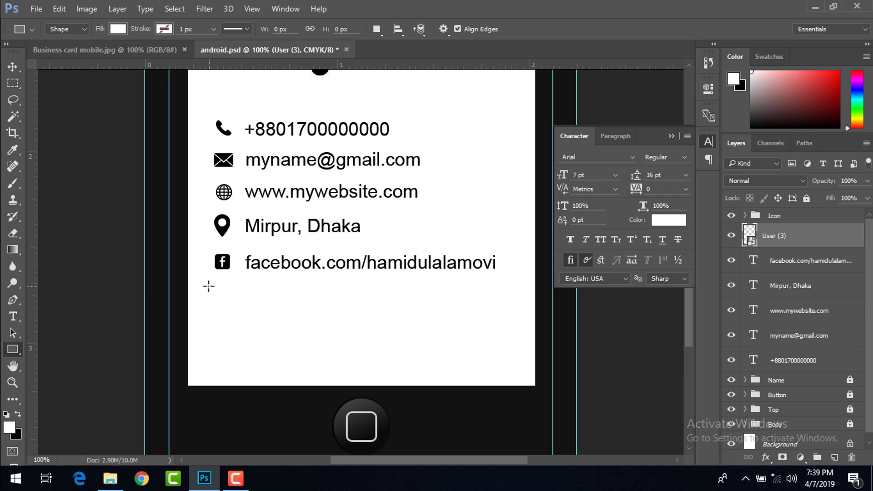
pyautogui.moveTo(208, 286)
pyautogui.mouseDown()
pyautogui.moveTo(501, 285)
pyautogui.moveTo(505, 300)
pyautogui.mouseUp()
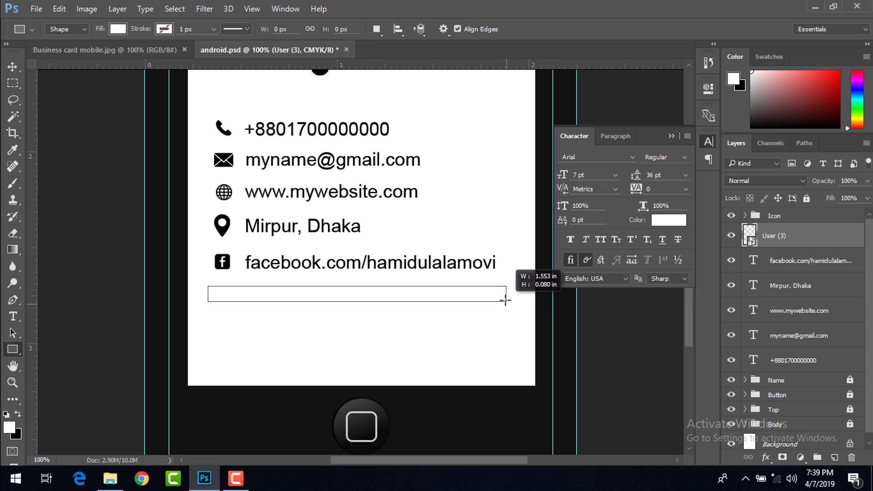
pyautogui.moveTo(505, 300); pyautogui.dragTo(515, 288)
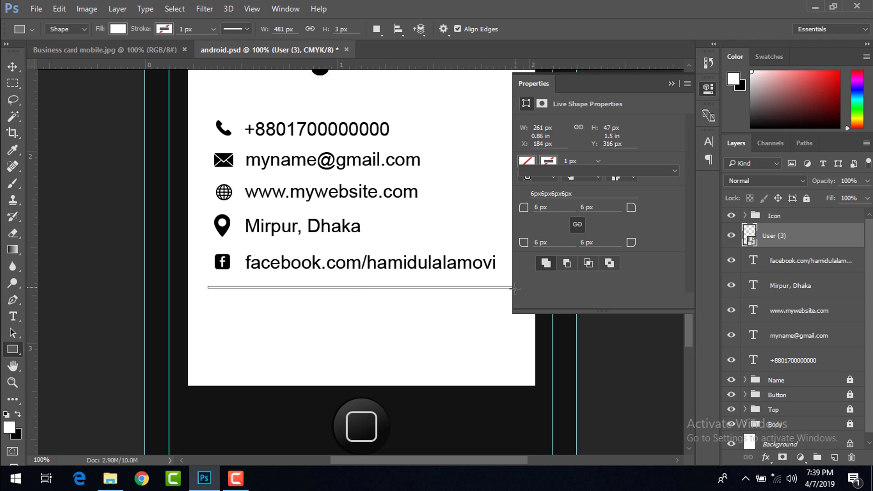
pyautogui.click(526, 162)
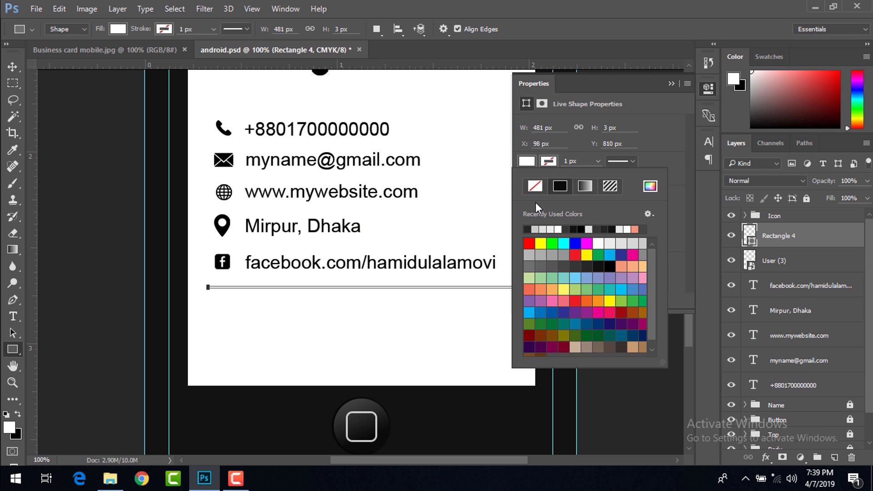
pyautogui.click(575, 230)
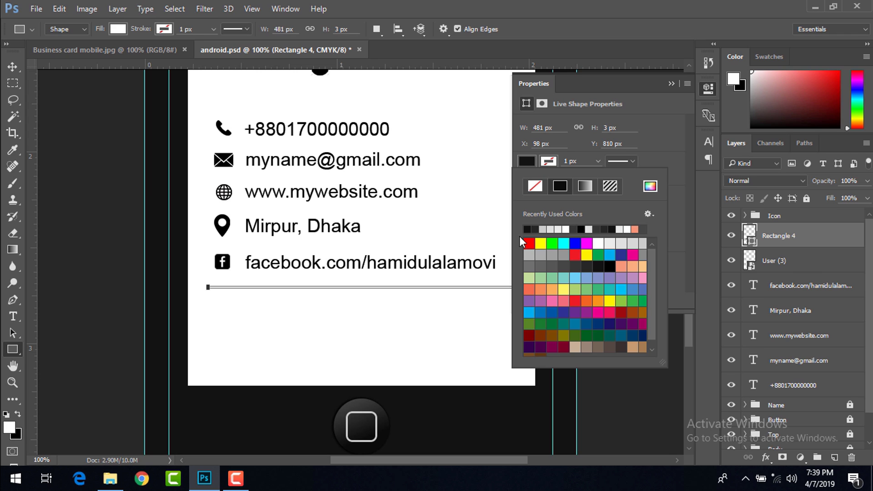
pyautogui.click(17, 67)
pyautogui.click(671, 84)
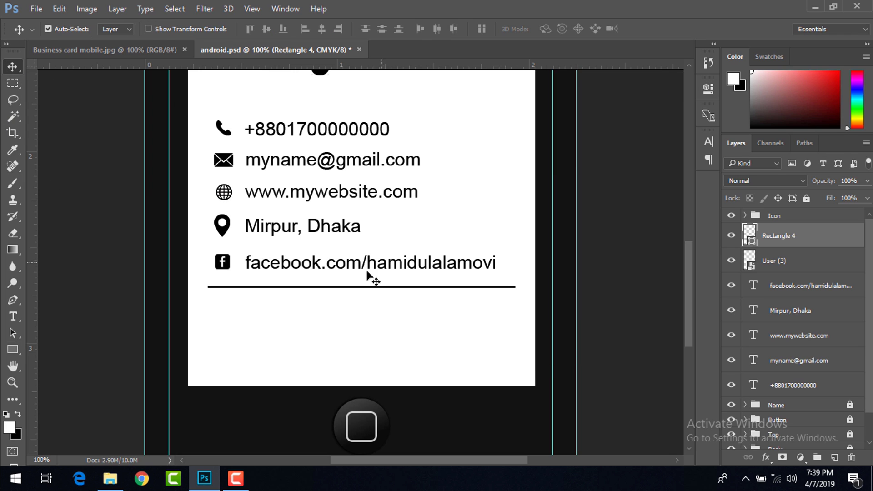
# Step: Duplicate the divider above the address, email and phone rows and at the top
pyautogui.moveTo(380, 291); pyautogui.dragTo(382, 286)
pyautogui.moveTo(503, 287); pyautogui.dragTo(501, 209)
pyautogui.moveTo(491, 184); pyautogui.dragTo(489, 104)
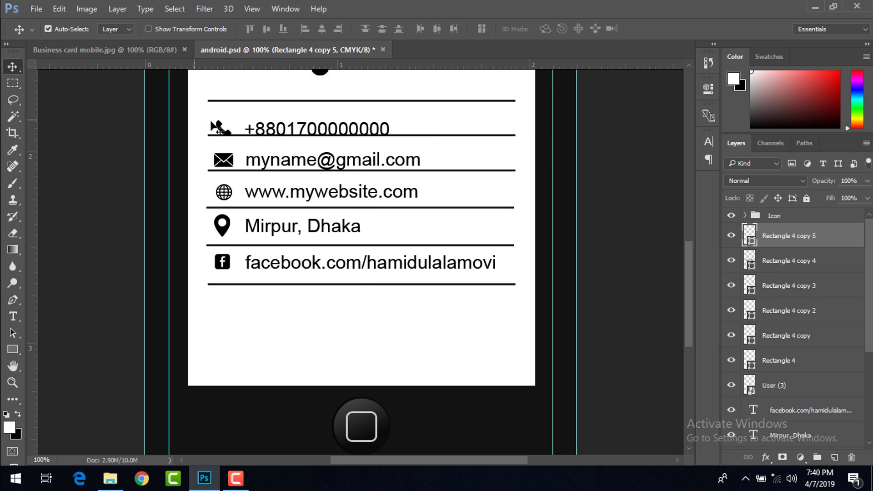
pyautogui.moveTo(207, 149); pyautogui.dragTo(300, 163)
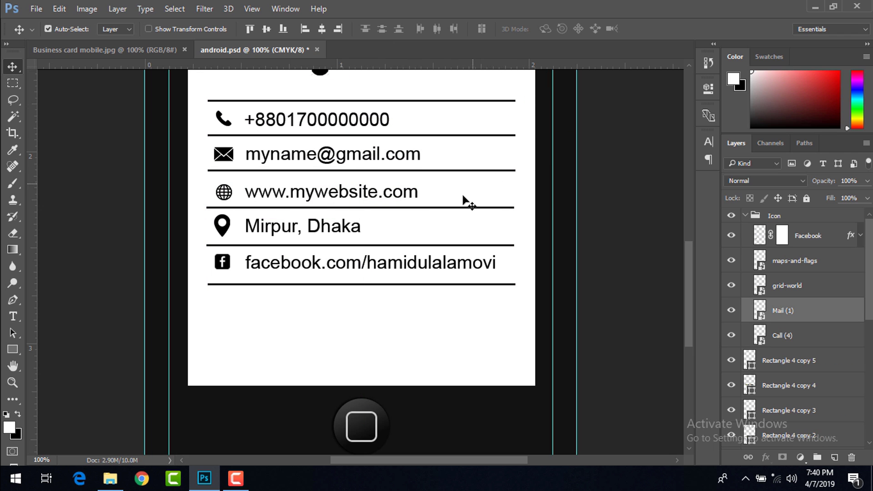
# Step: Realign the website and facebook icons, then select all contact text and divider layers
pyautogui.moveTo(210, 181); pyautogui.dragTo(293, 198)
pyautogui.moveTo(202, 257); pyautogui.dragTo(217, 269)
pyautogui.scroll(-2, 494, 272)
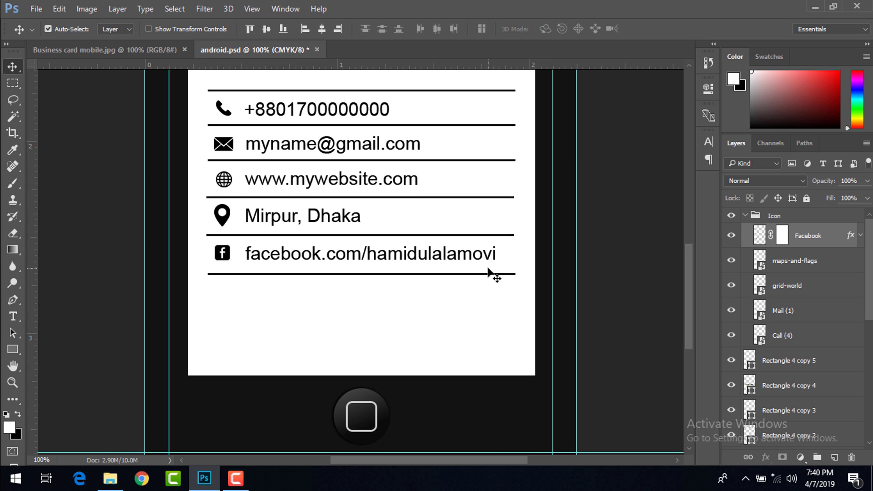
pyautogui.scroll(4, 489, 269)
pyautogui.scroll(3, 491, 273)
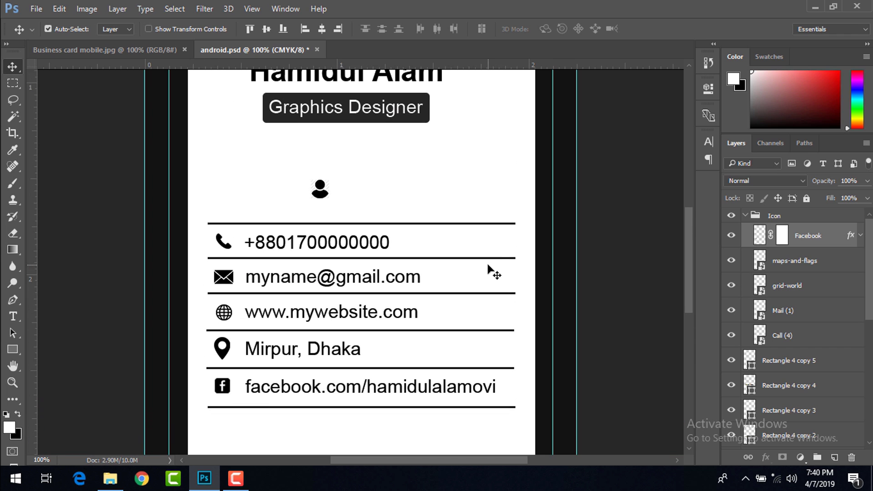
pyautogui.scroll(-4, 491, 272)
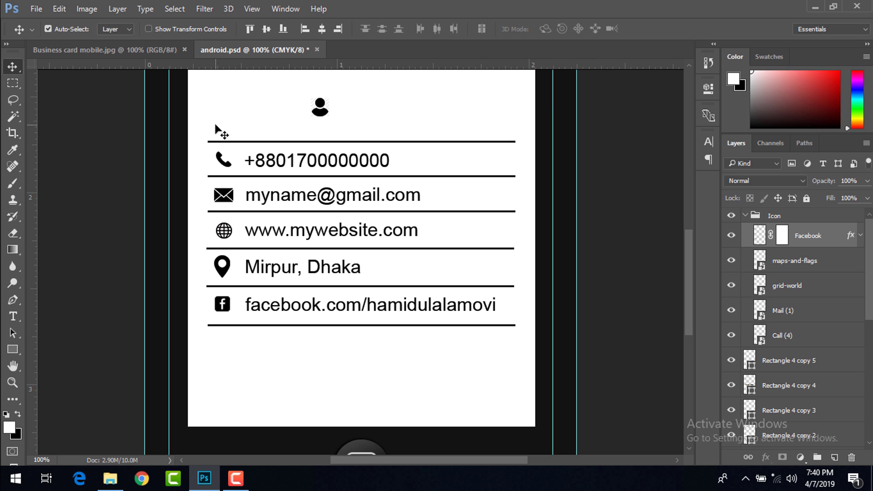
pyautogui.moveTo(215, 125)
pyautogui.mouseDown()
pyautogui.moveTo(326, 321)
pyautogui.moveTo(321, 341)
pyautogui.mouseUp()
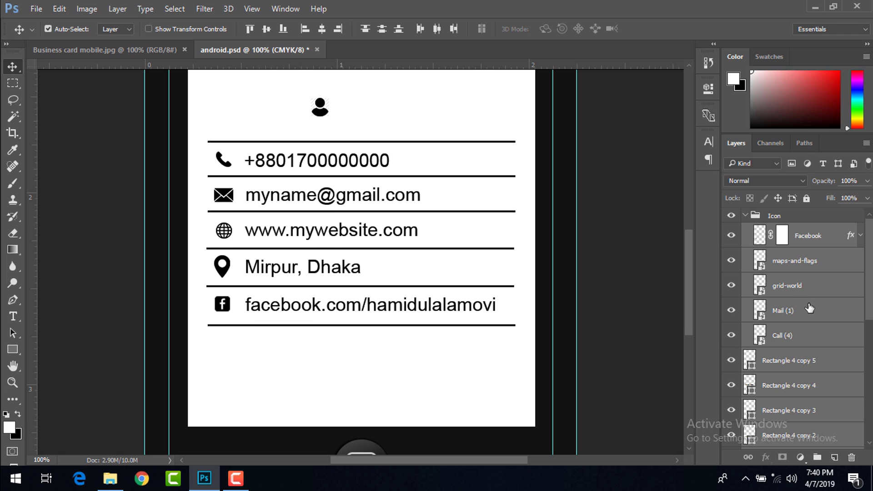
pyautogui.scroll(-5, 805, 318)
pyautogui.scroll(-4, 803, 355)
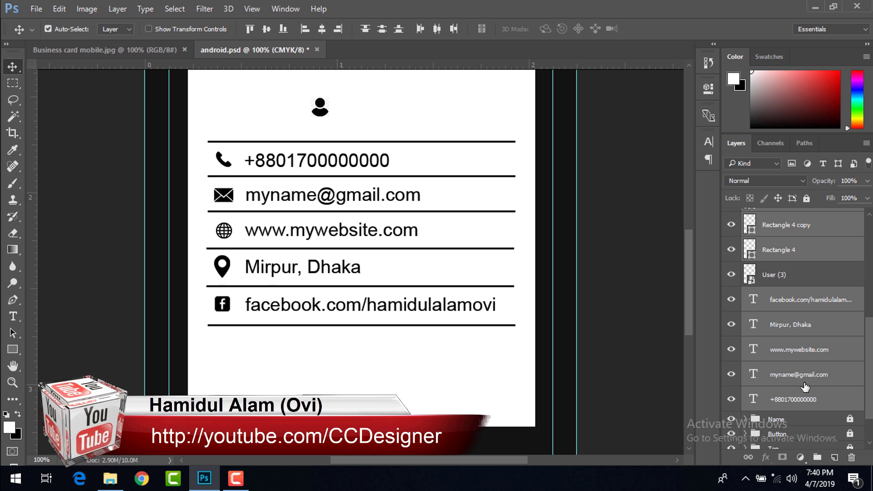
pyautogui.keyDown('shift'); pyautogui.click(804, 387); pyautogui.keyUp('shift')
# Step: Group the contact rows and dividers, name the group Contact, and toggle its visibility to check
pyautogui.moveTo(804, 387); pyautogui.dragTo(818, 456)
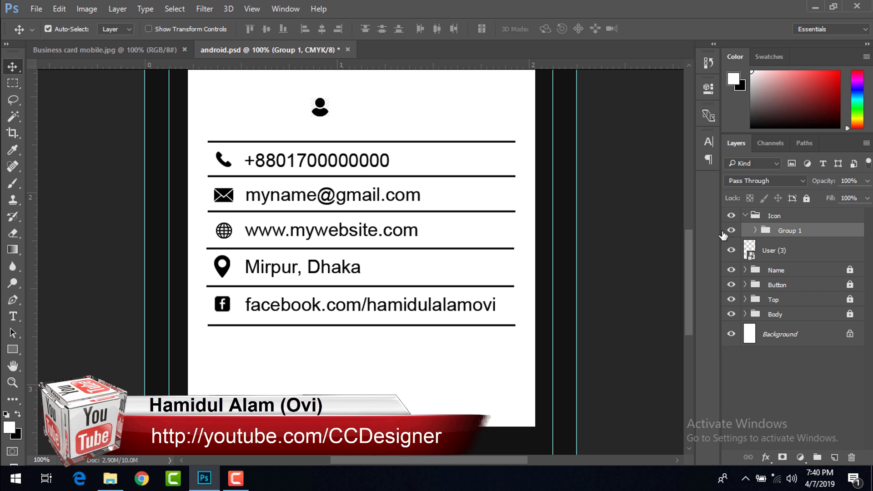
pyautogui.doubleClick(787, 231)
pyautogui.write('Contact')
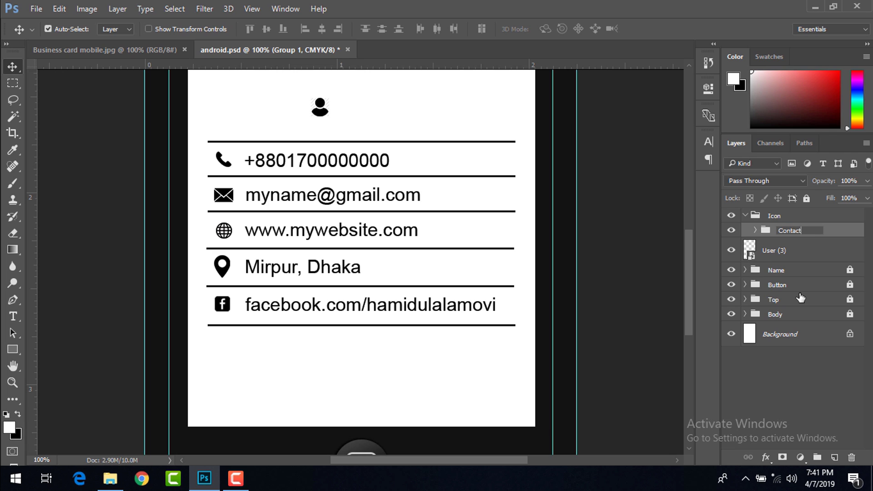
pyautogui.click(788, 350)
pyautogui.click(731, 230)
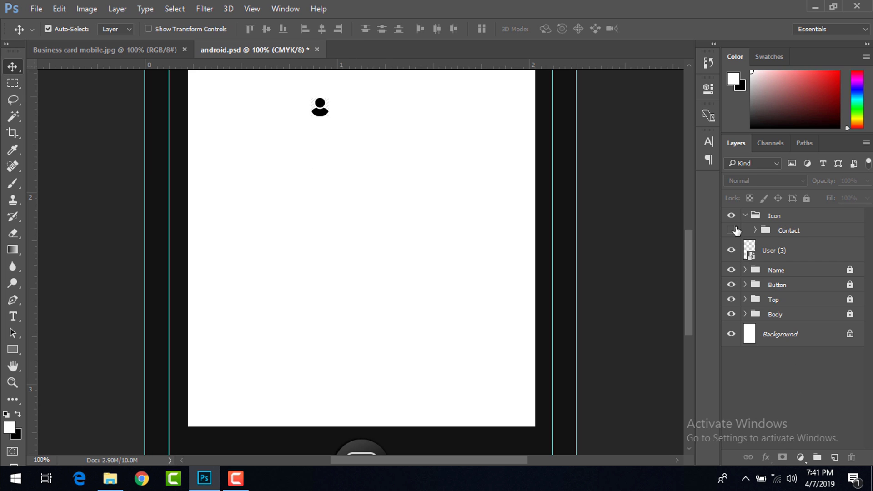
pyautogui.click(733, 231)
pyautogui.click(733, 230)
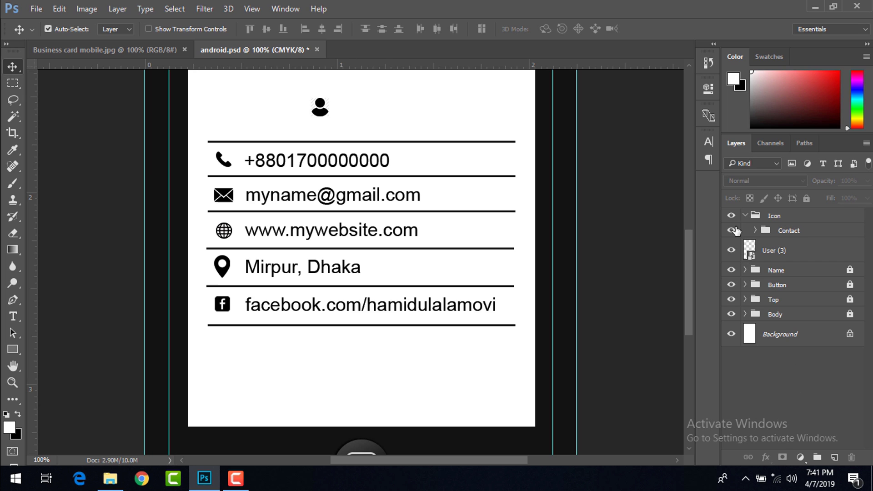
pyautogui.click(733, 231)
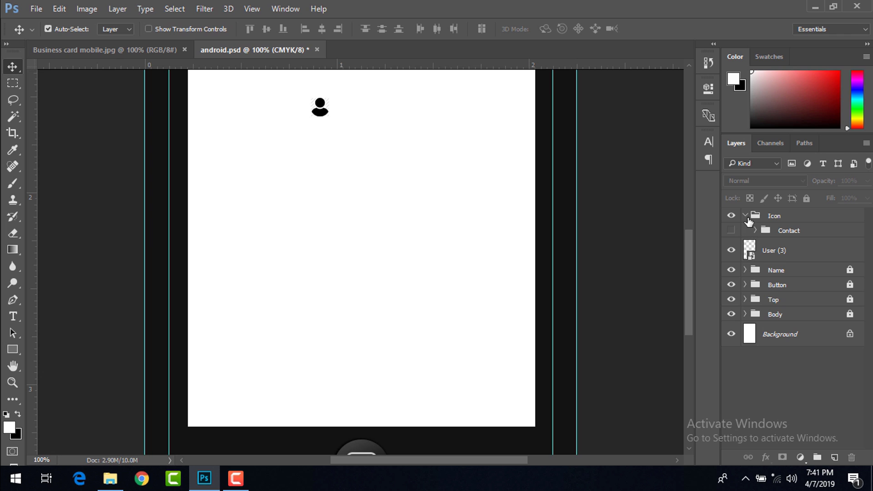
pyautogui.click(746, 216)
pyautogui.click(746, 216)
pyautogui.click(733, 231)
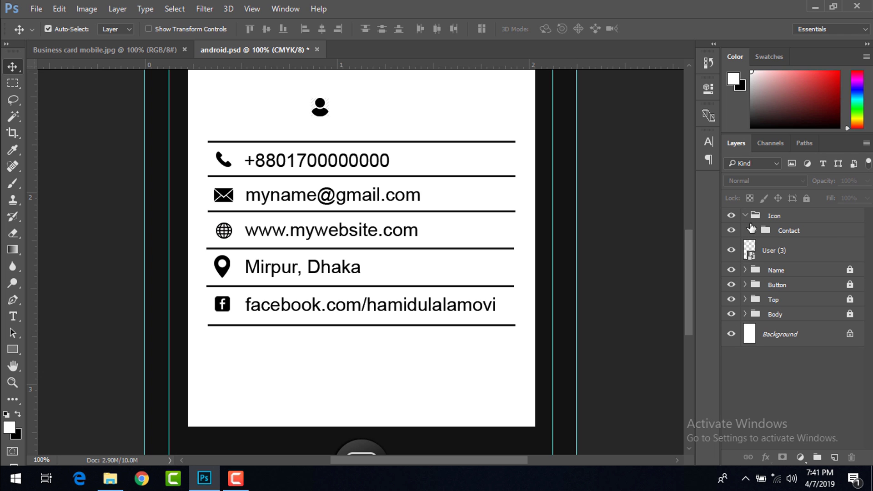
# Step: Move the person icon above the name and compare against the phone mockup
pyautogui.scroll(2, 501, 286)
pyautogui.scroll(1, 483, 286)
pyautogui.scroll(1, 471, 277)
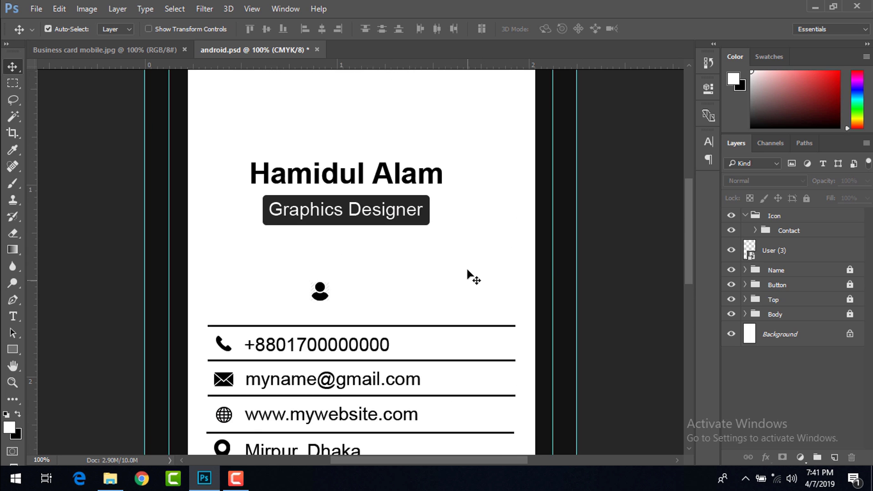
pyautogui.scroll(2, 469, 273)
pyautogui.moveTo(319, 353); pyautogui.dragTo(352, 165)
pyautogui.click(124, 51)
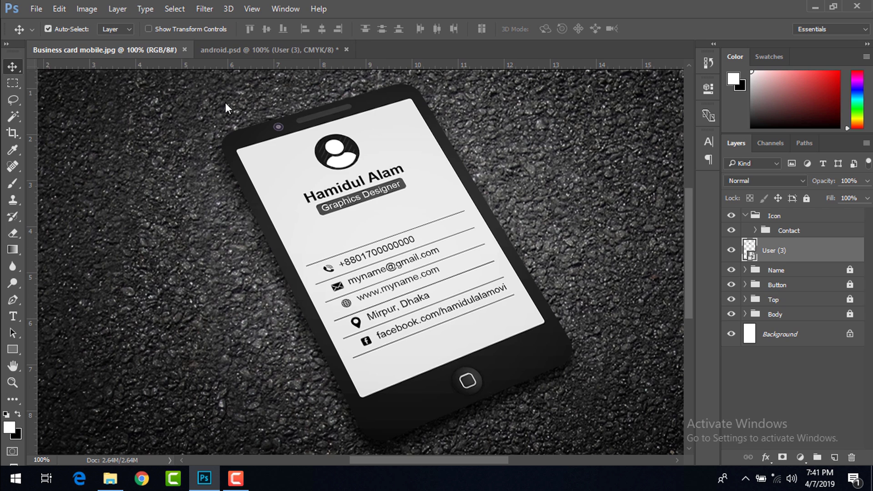
pyautogui.click(280, 47)
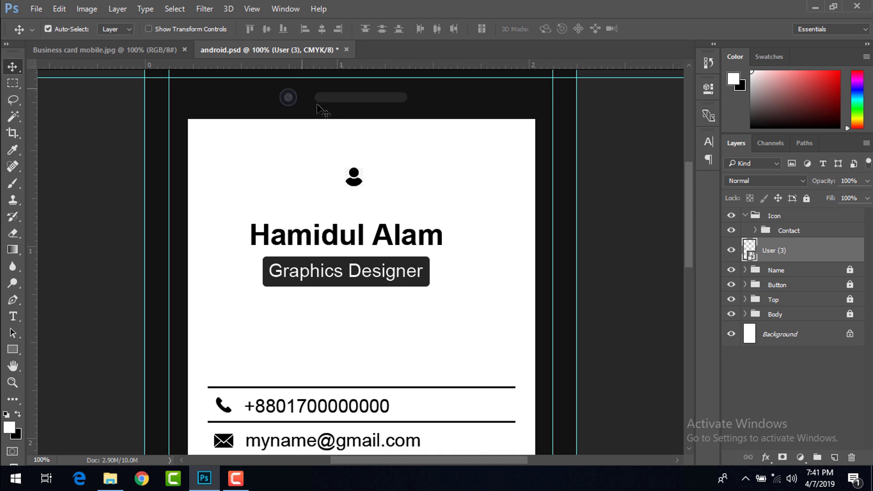
# Step: Unlock the Name group, raise the name and title about 22 px, and relock it
pyautogui.moveTo(218, 155)
pyautogui.mouseDown()
pyautogui.moveTo(386, 231)
pyautogui.moveTo(388, 272)
pyautogui.mouseUp()
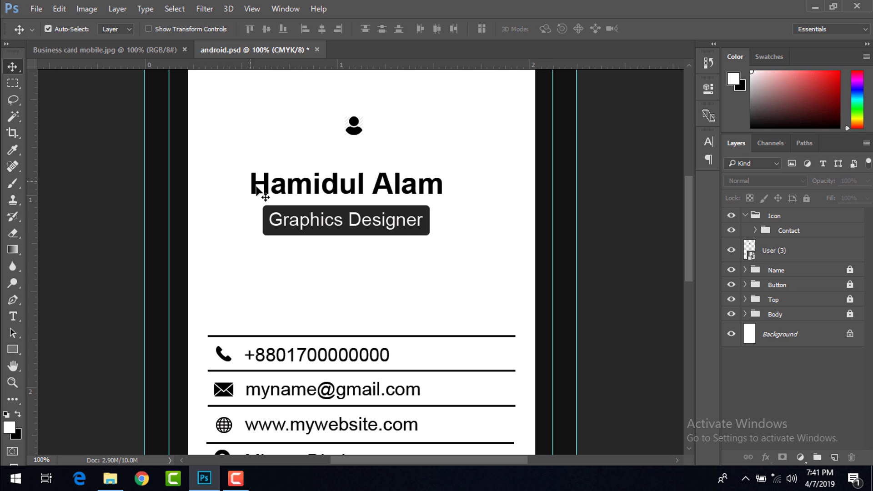
pyautogui.click(849, 271)
pyautogui.moveTo(233, 173)
pyautogui.mouseDown()
pyautogui.moveTo(421, 234)
pyautogui.moveTo(422, 275)
pyautogui.mouseUp()
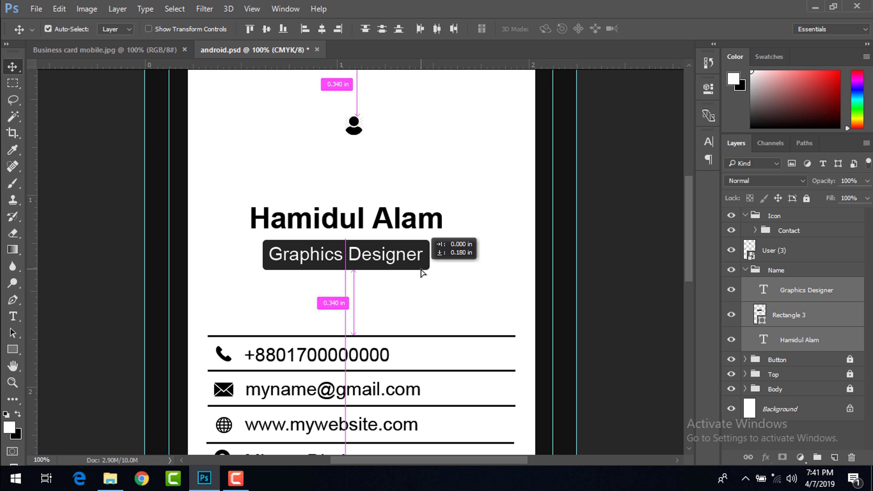
pyautogui.moveTo(421, 275); pyautogui.dragTo(421, 265)
pyautogui.click(786, 270)
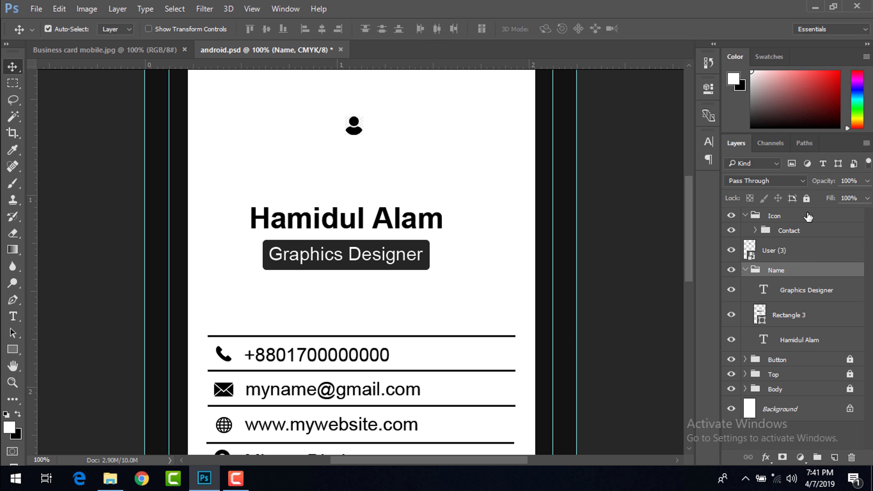
pyautogui.click(807, 198)
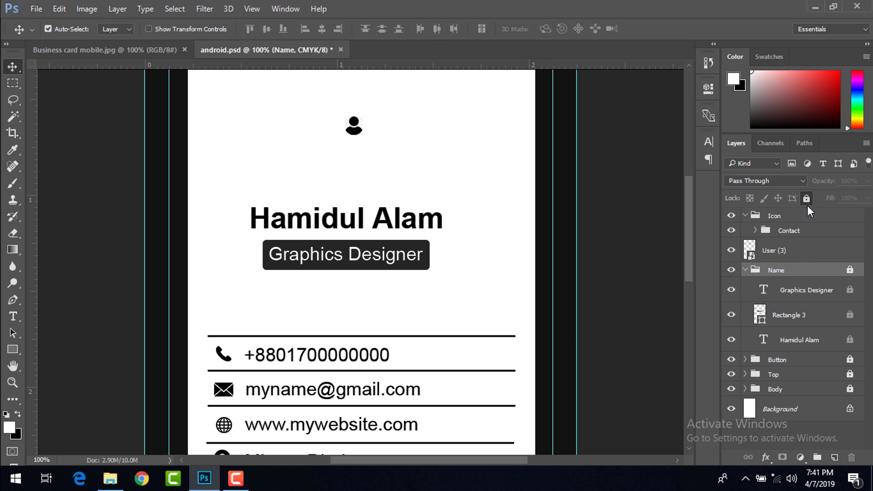
pyautogui.click(745, 270)
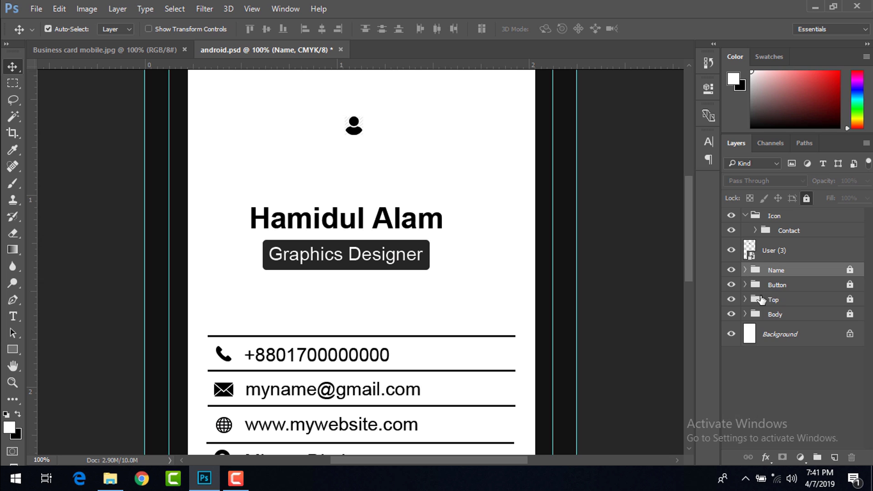
# Step: Lock the Contact group and recheck the design against the phone mockup
pyautogui.click(782, 233)
pyautogui.click(806, 199)
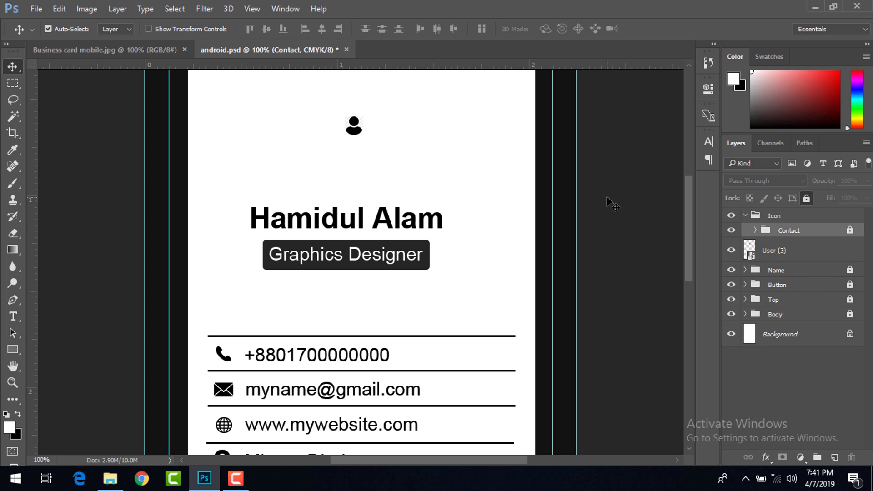
pyautogui.click(614, 209)
pyautogui.scroll(-3, 564, 355)
pyautogui.scroll(-3, 563, 359)
pyautogui.scroll(9, 563, 357)
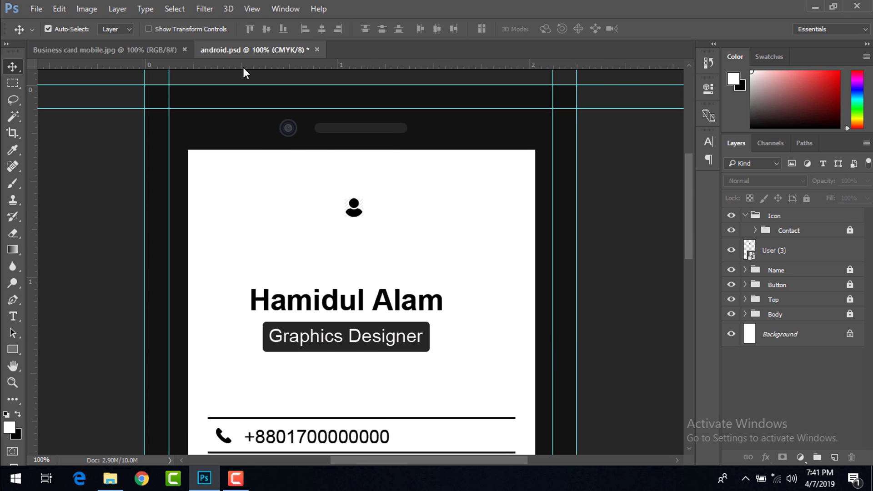
pyautogui.click(130, 48)
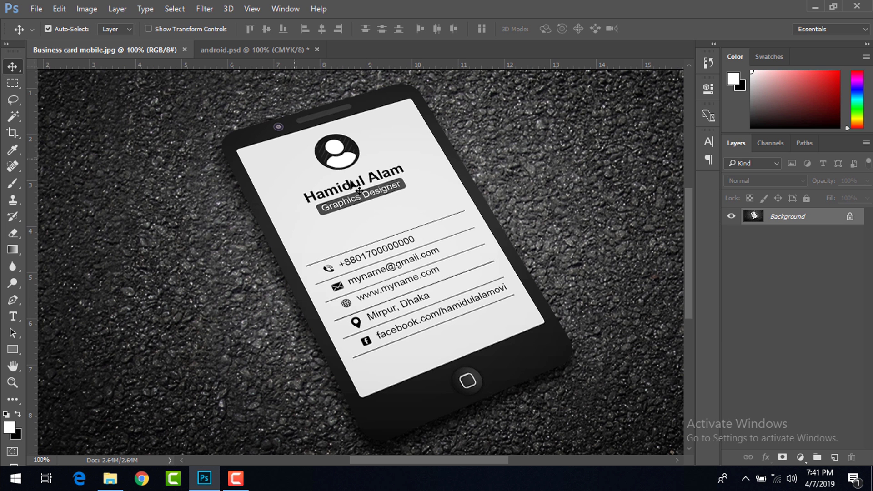
pyautogui.click(251, 49)
# Step: Move the user icon top-left and draw a black 128 × 128 px circle above the name
pyautogui.moveTo(360, 205); pyautogui.dragTo(223, 183)
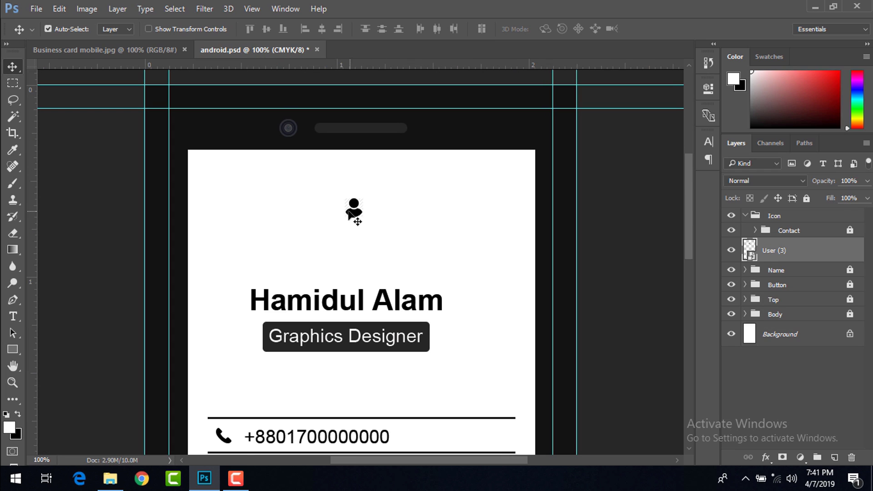
pyautogui.click(10, 347)
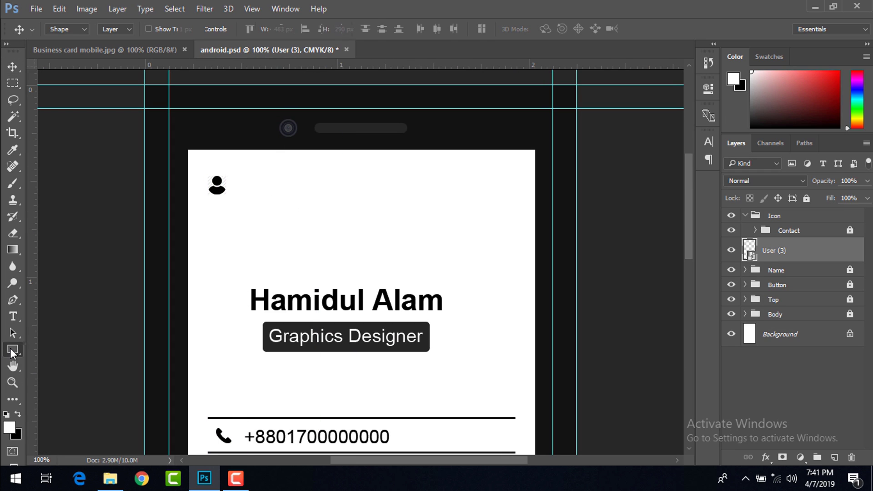
pyautogui.click(91, 376)
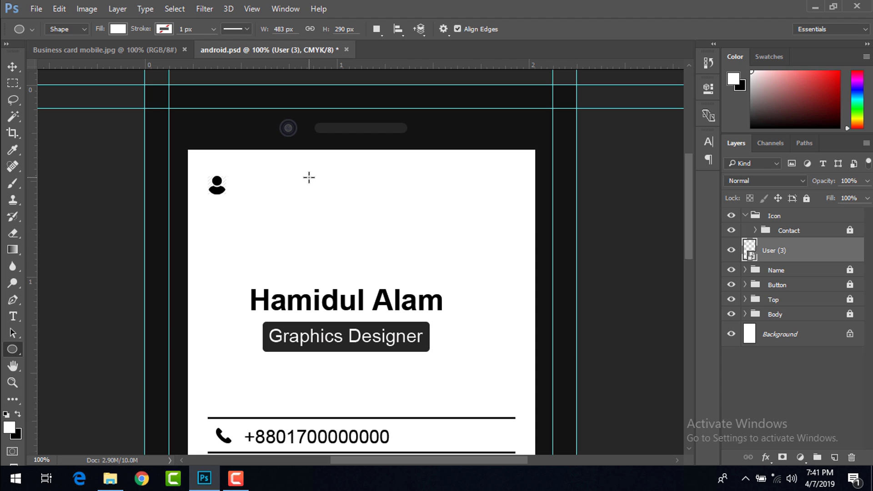
pyautogui.moveTo(308, 178); pyautogui.dragTo(391, 257)
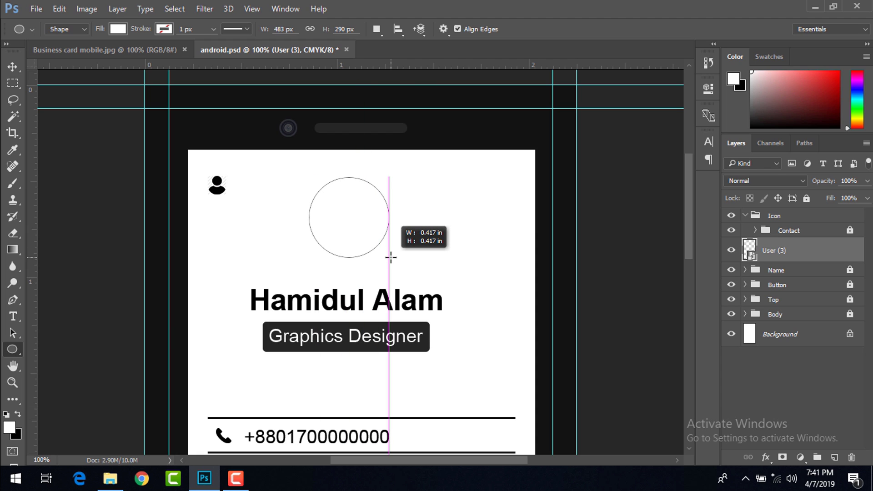
pyautogui.moveTo(390, 258); pyautogui.dragTo(392, 260)
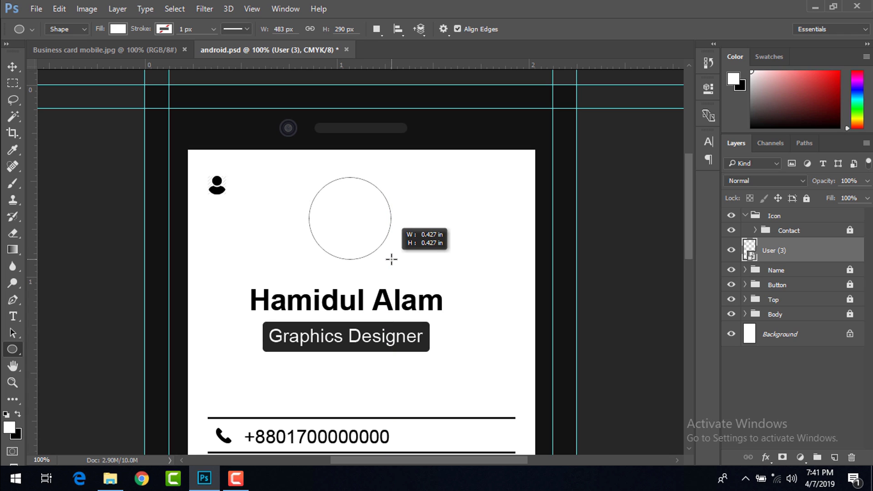
pyautogui.moveTo(392, 259); pyautogui.dragTo(391, 259)
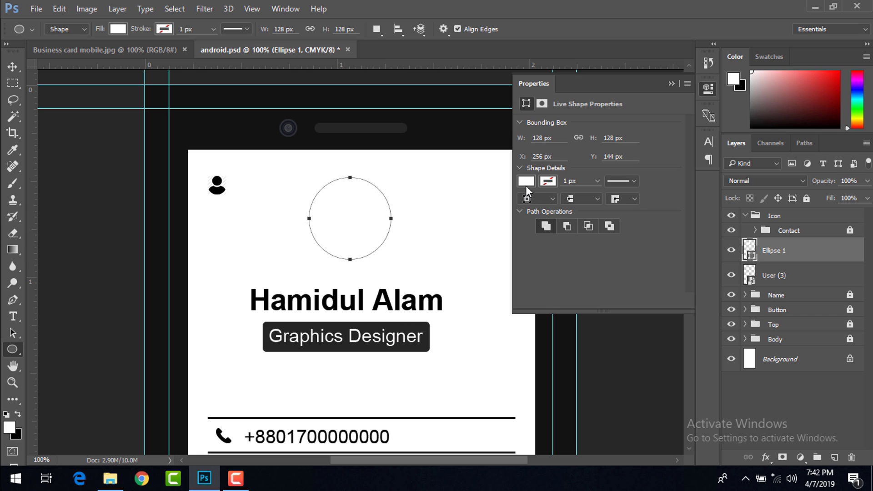
pyautogui.click(526, 181)
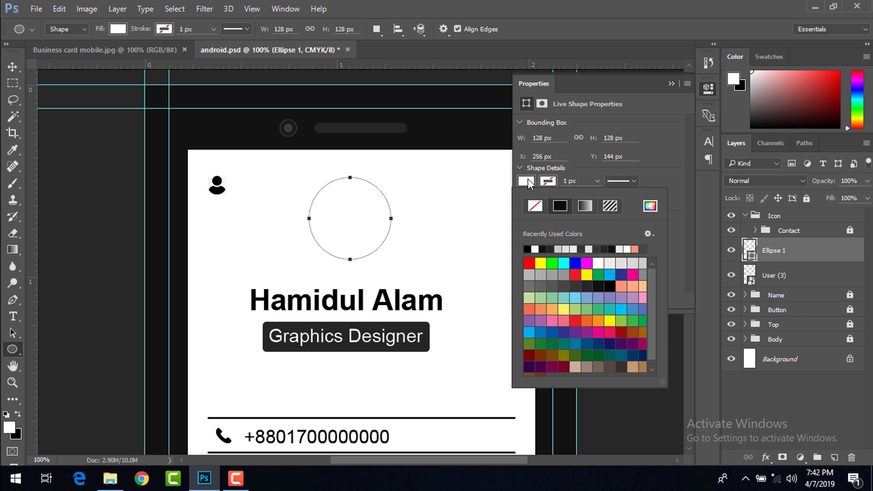
pyautogui.click(543, 248)
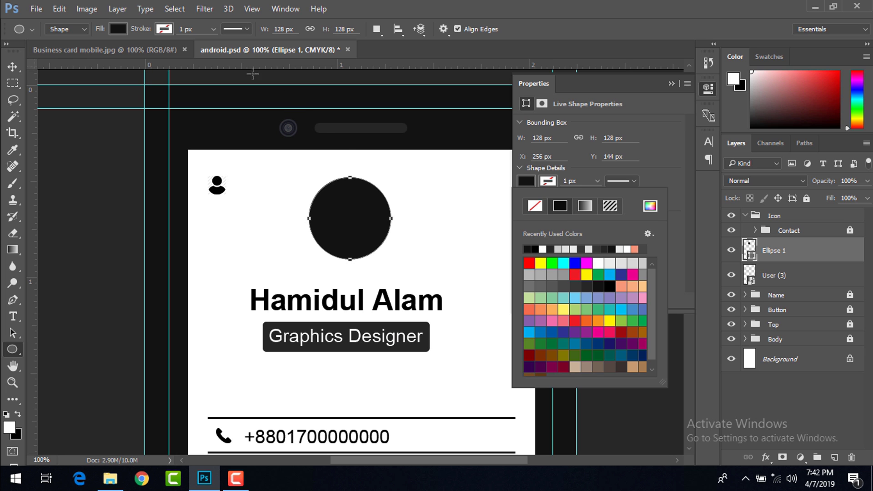
pyautogui.click(126, 51)
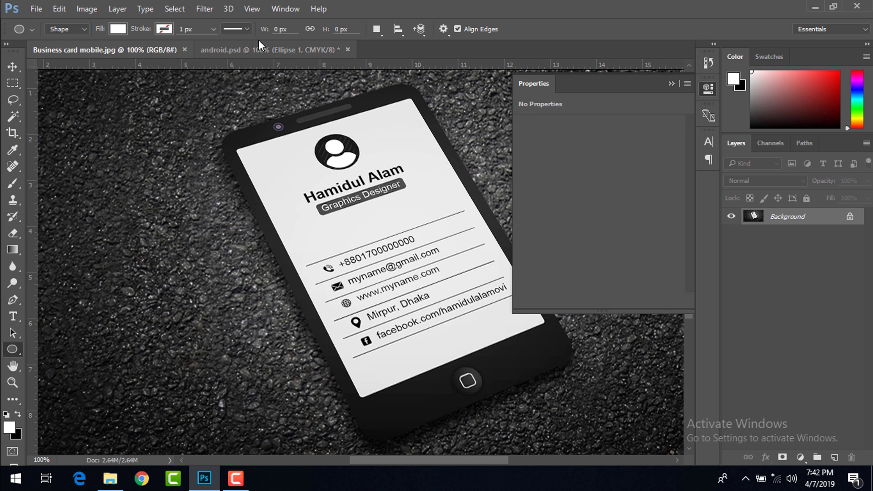
pyautogui.click(259, 54)
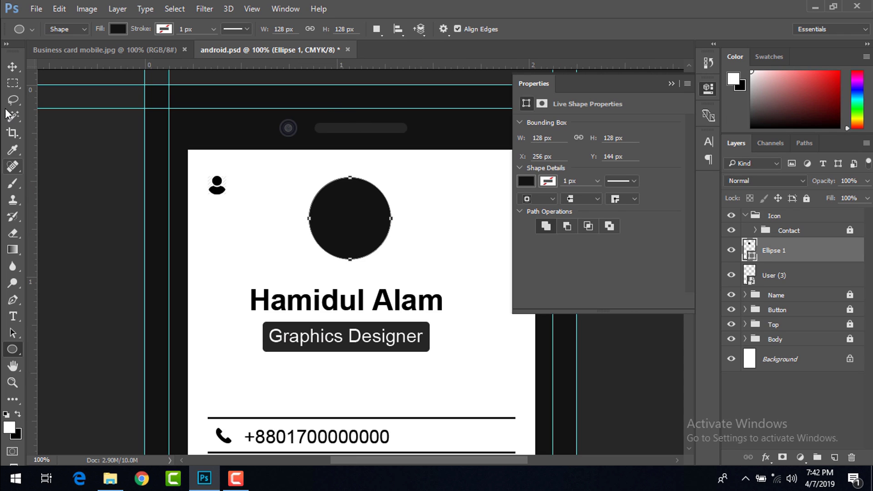
# Step: Move User (3) above Ellipse 1, centre it in the black circle and enlarge it to 0.313 in
pyautogui.click(17, 68)
pyautogui.moveTo(227, 202)
pyautogui.mouseDown()
pyautogui.moveTo(291, 236)
pyautogui.moveTo(306, 255)
pyautogui.mouseUp()
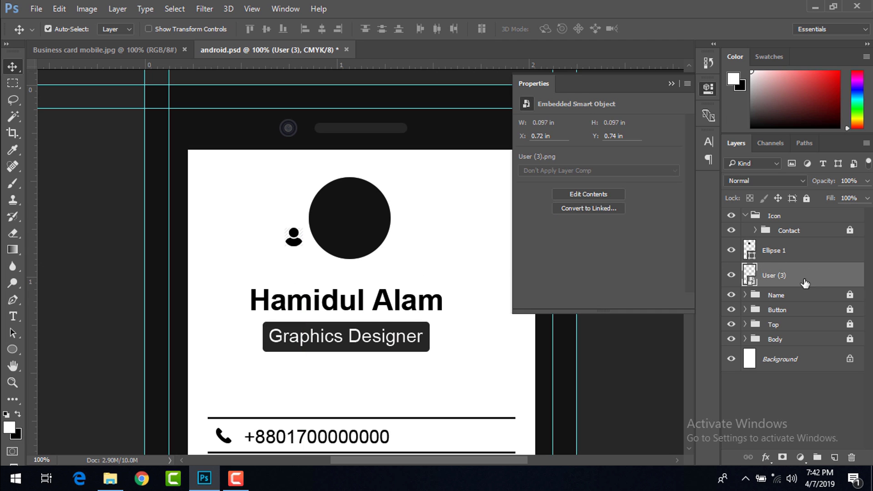
pyautogui.moveTo(783, 275); pyautogui.dragTo(786, 255)
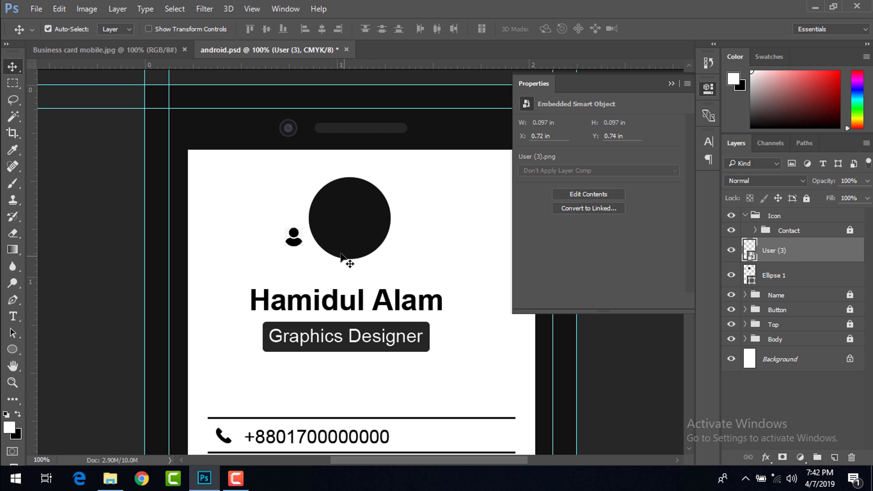
pyautogui.moveTo(294, 244); pyautogui.dragTo(350, 232)
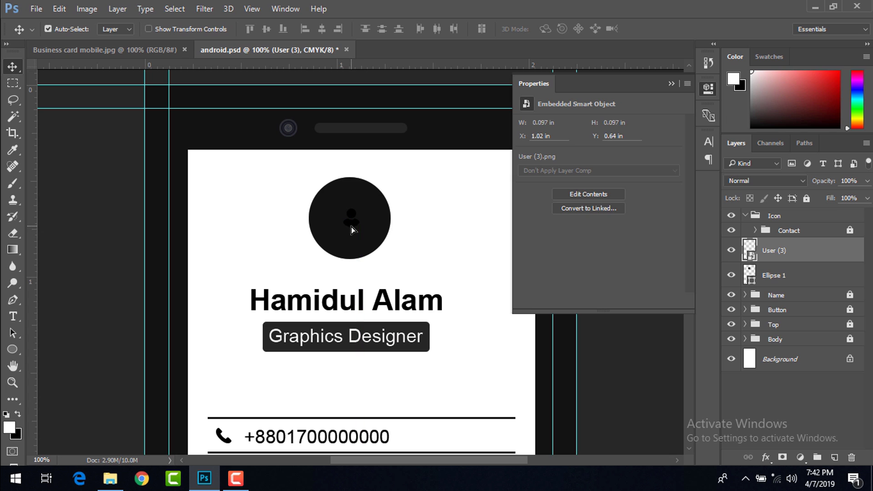
pyautogui.hotkey('ctrl', 't')
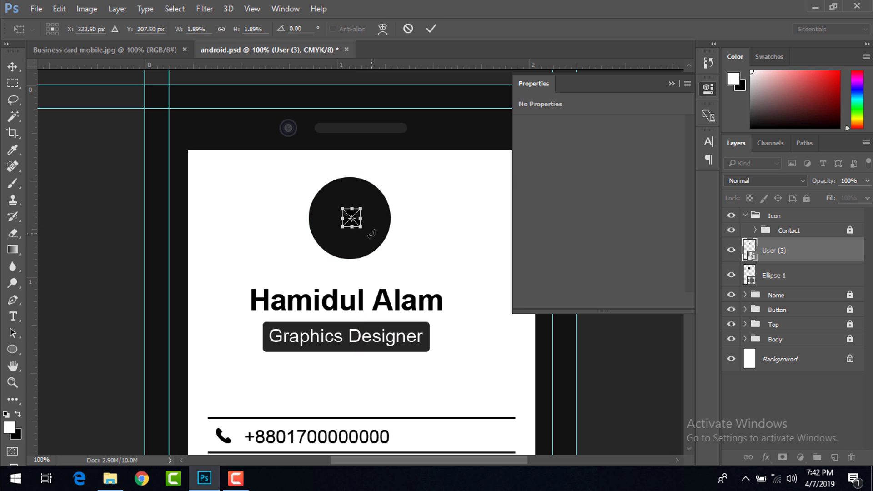
pyautogui.moveTo(363, 226); pyautogui.dragTo(377, 256)
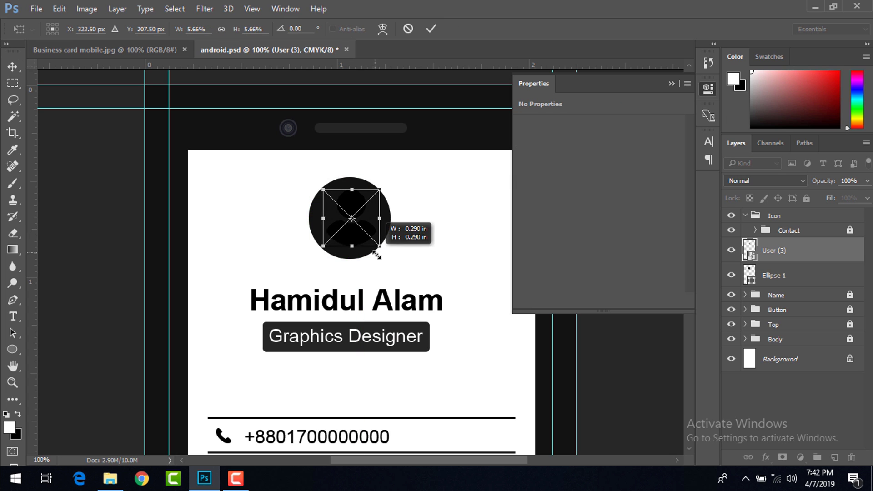
pyautogui.press('Return')
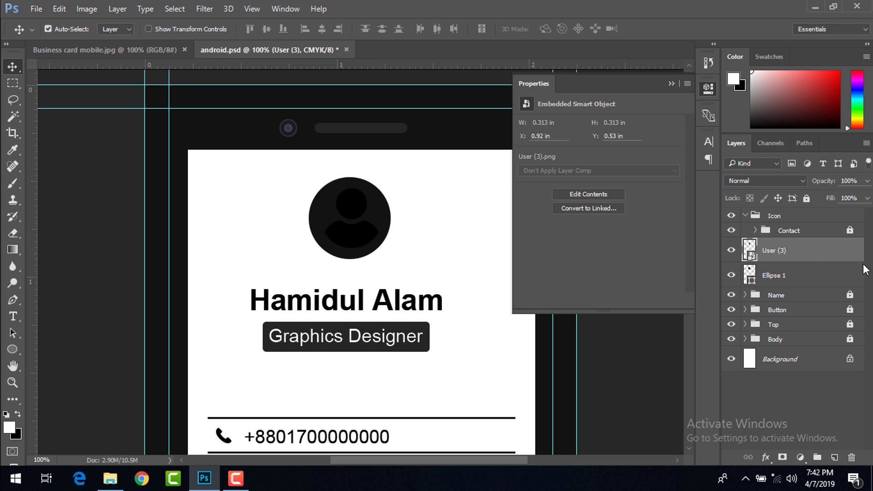
# Step: Add a white Color Overlay in Multiply mode to the User (3) icon layer
pyautogui.rightClick(812, 256)
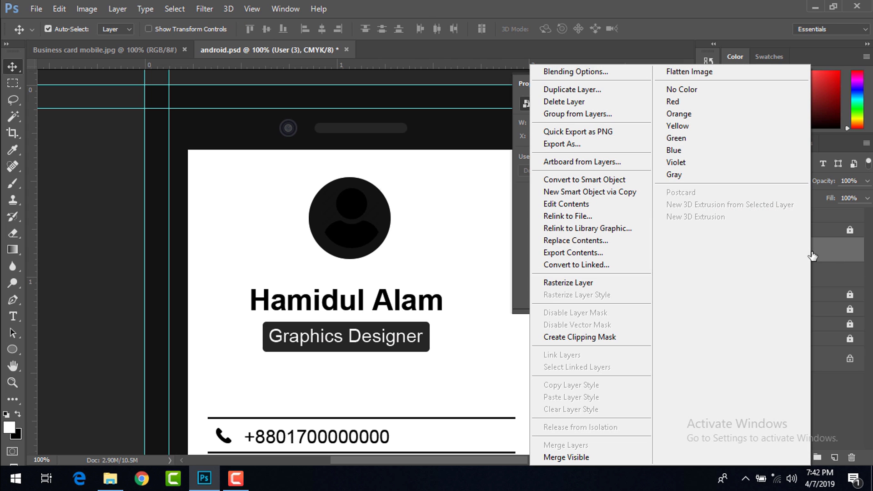
pyautogui.click(564, 71)
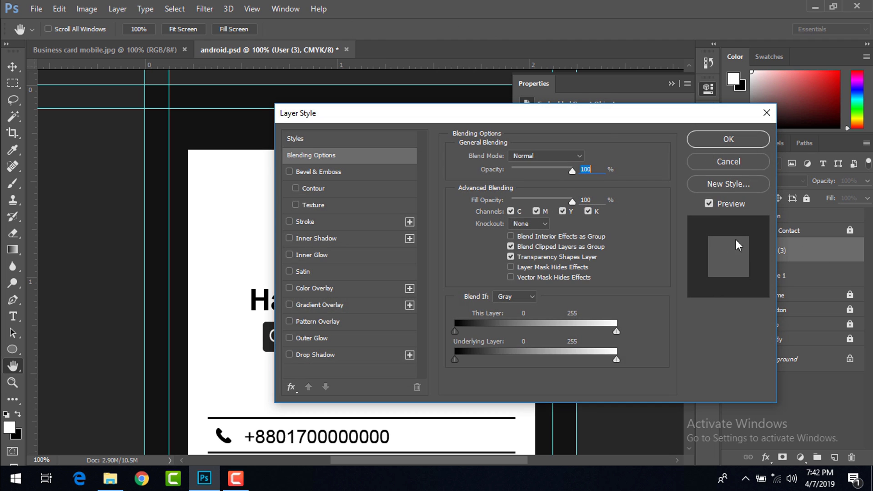
pyautogui.click(318, 287)
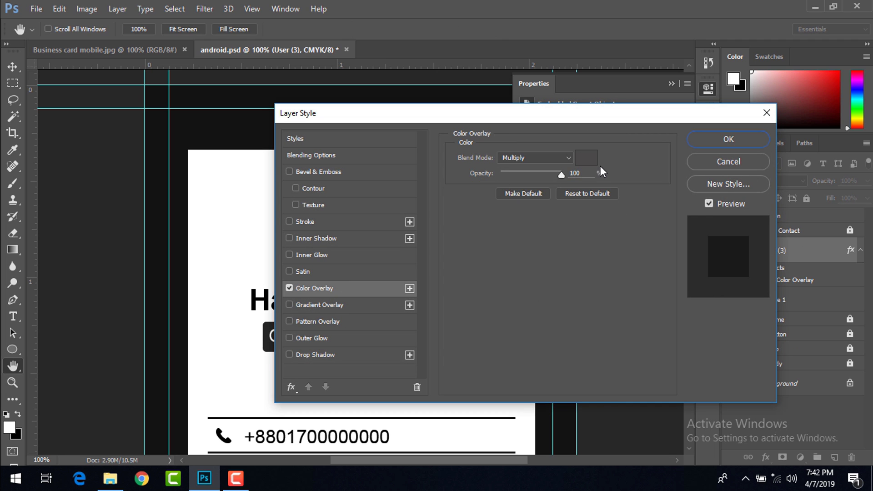
pyautogui.click(586, 158)
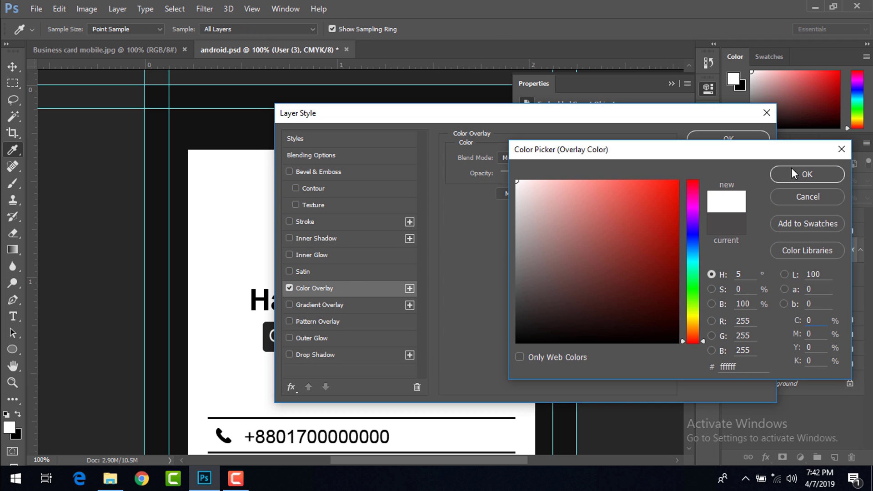
pyautogui.click(793, 173)
pyautogui.click(716, 141)
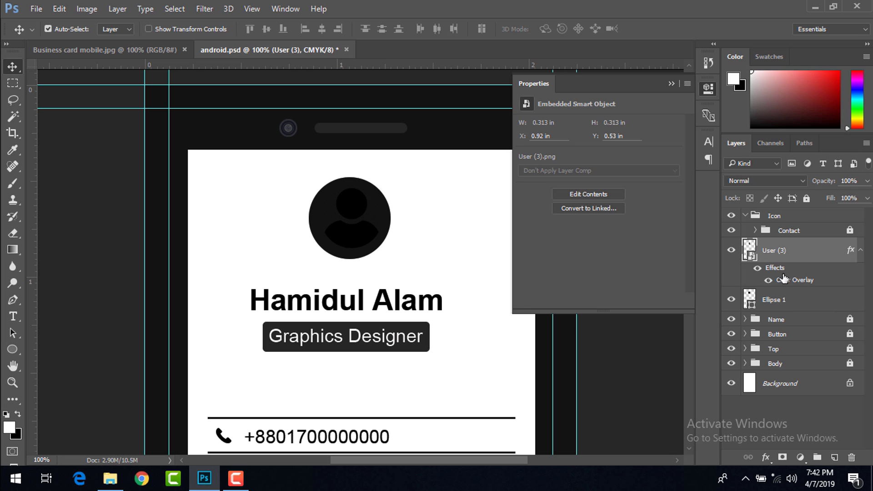
# Step: Move User (3) to the top of the layer stack and review its Color Overlay settings
pyautogui.moveTo(371, 247)
pyautogui.mouseDown()
pyautogui.moveTo(355, 244)
pyautogui.moveTo(366, 244)
pyautogui.mouseUp()
pyautogui.moveTo(787, 257); pyautogui.dragTo(792, 228)
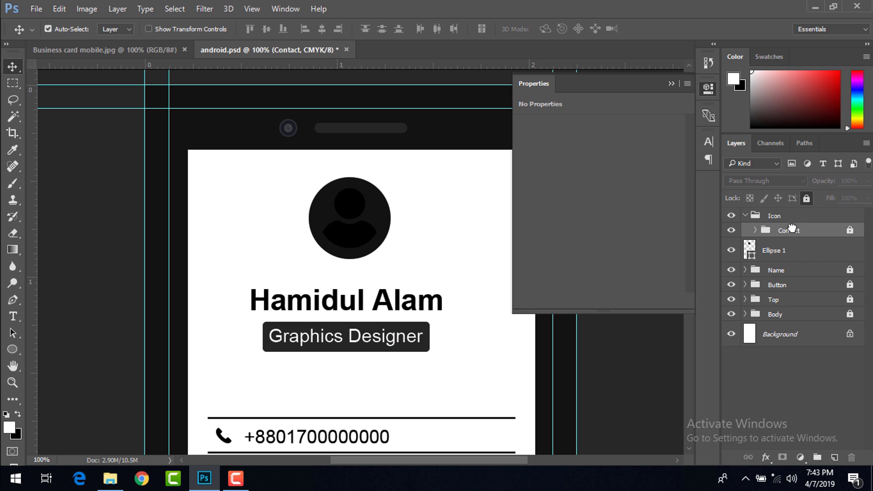
pyautogui.click(755, 231)
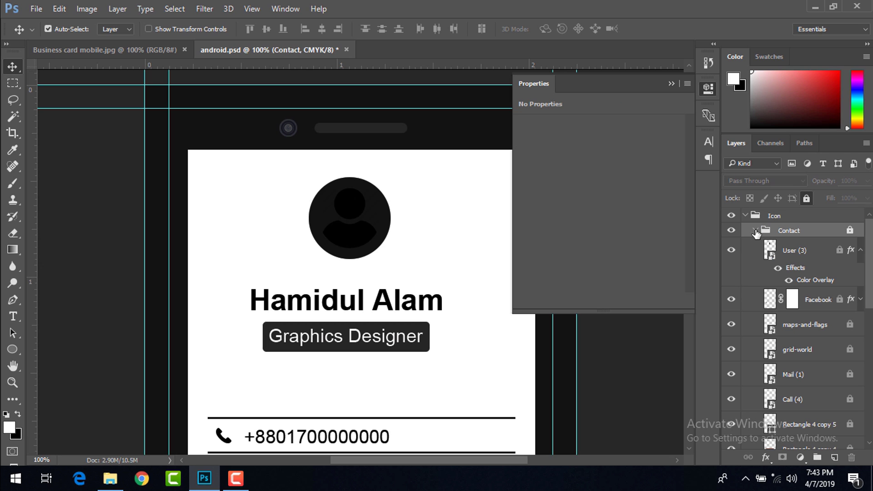
pyautogui.click(731, 251)
pyautogui.moveTo(788, 253); pyautogui.dragTo(784, 208)
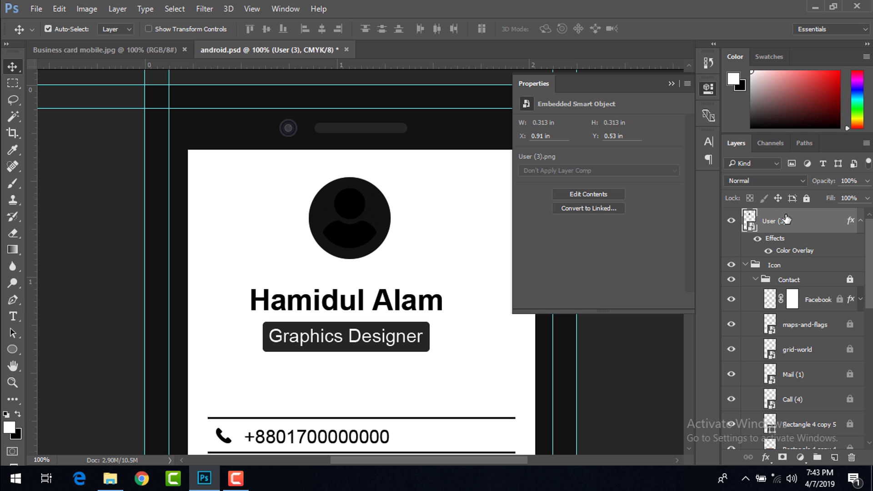
pyautogui.doubleClick(765, 248)
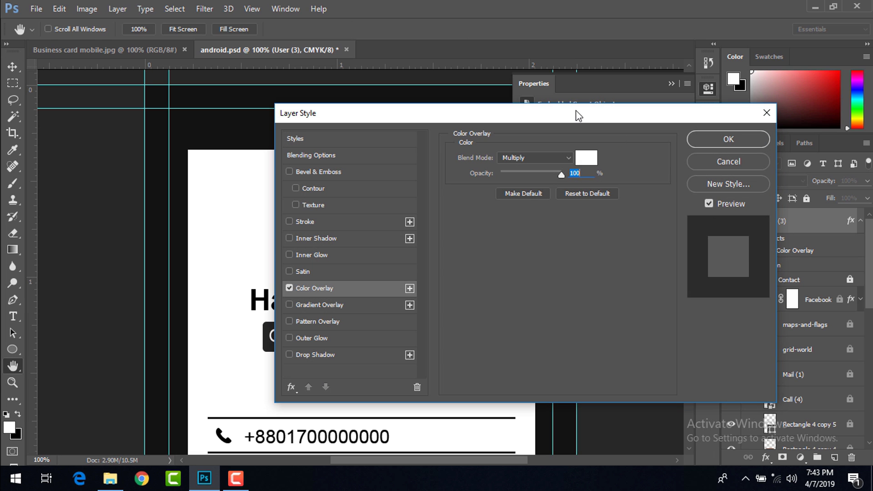
pyautogui.moveTo(576, 111)
pyautogui.mouseDown()
pyautogui.moveTo(728, 111)
pyautogui.moveTo(480, 240)
pyautogui.mouseUp()
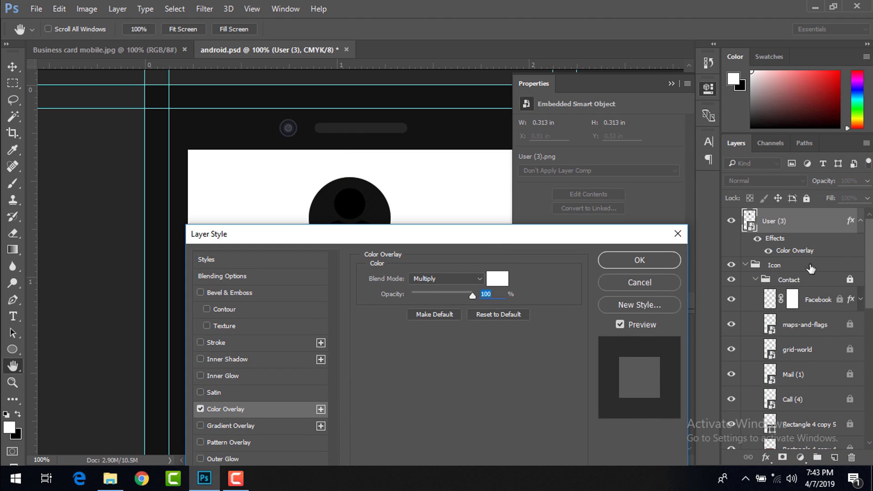
pyautogui.click(639, 260)
# Step: Ungroup the Icon folder so Contact stays a top-level group, then recheck the overlay
pyautogui.click(755, 280)
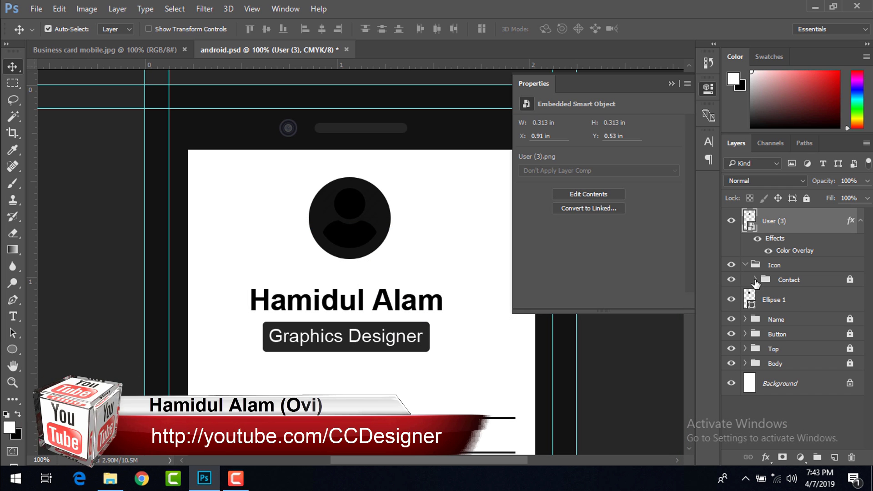
pyautogui.click(773, 265)
pyautogui.hotkey('ctrl', 'shift', 'g')
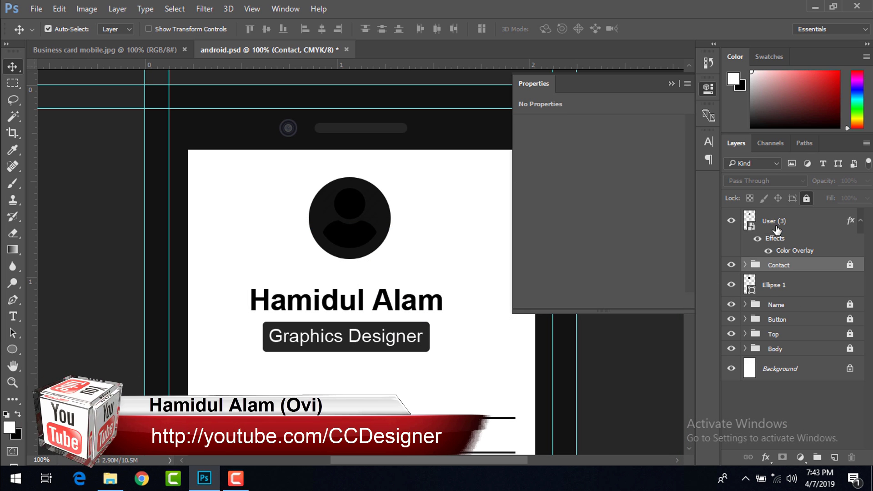
pyautogui.click(774, 221)
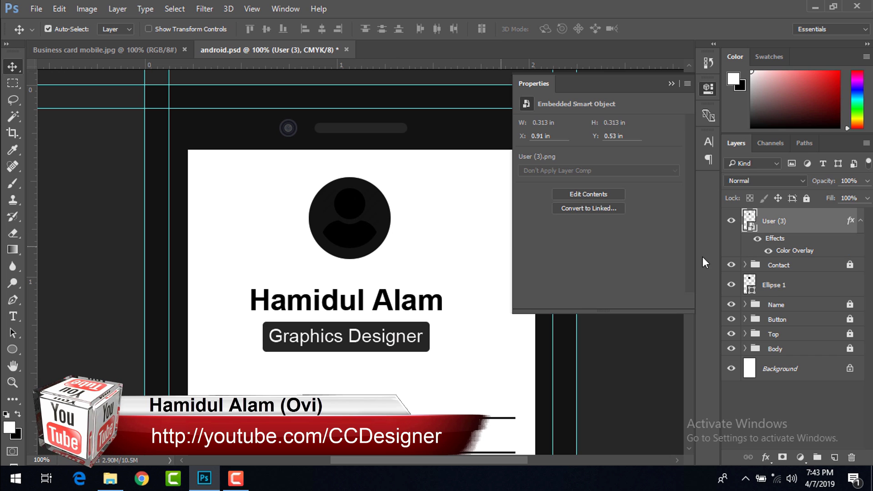
pyautogui.doubleClick(782, 251)
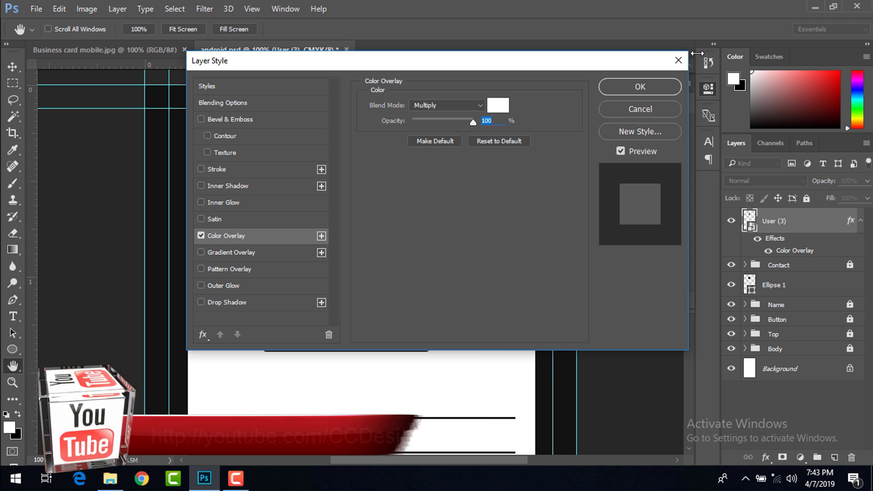
pyautogui.click(678, 60)
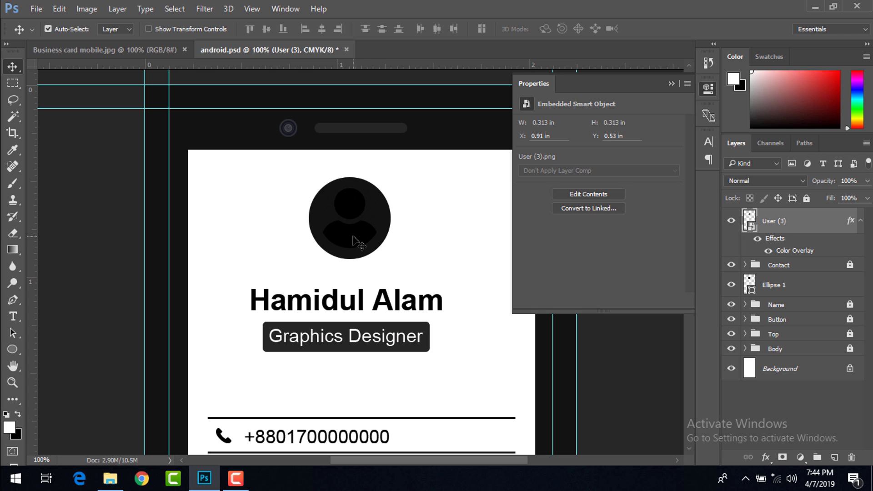
# Step: Switch the User (3) Color Overlay from Multiply to Normal, keeping white at 100% opacity
pyautogui.doubleClick(800, 251)
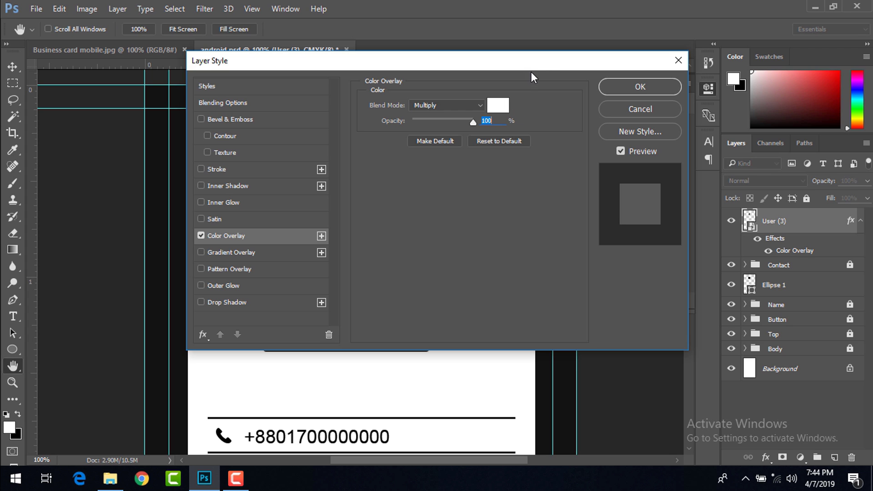
pyautogui.moveTo(542, 69); pyautogui.dragTo(740, 77)
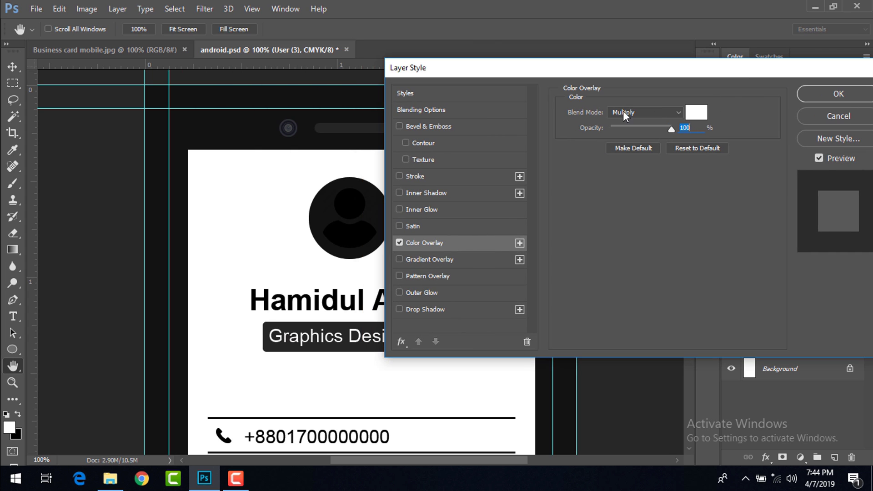
pyautogui.click(634, 116)
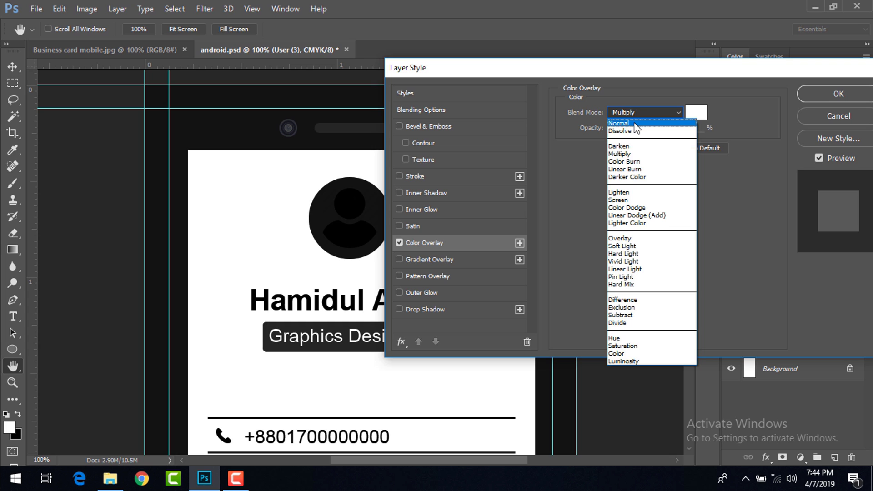
pyautogui.click(636, 123)
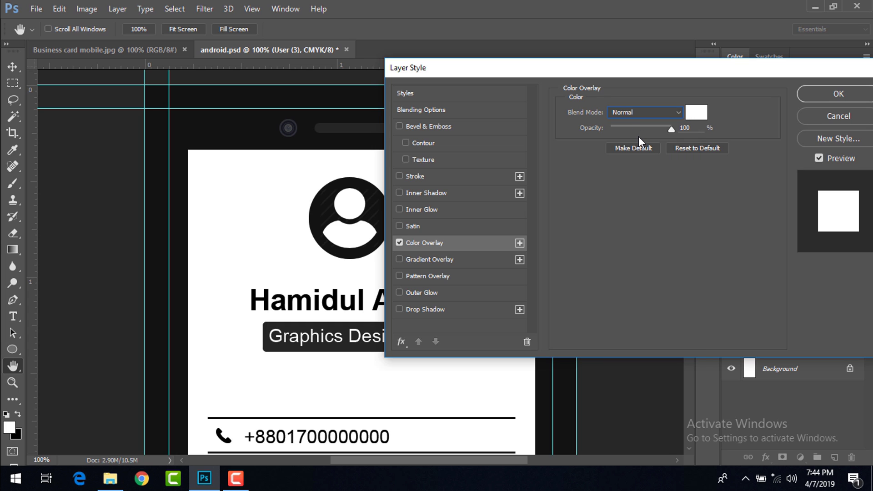
pyautogui.click(665, 113)
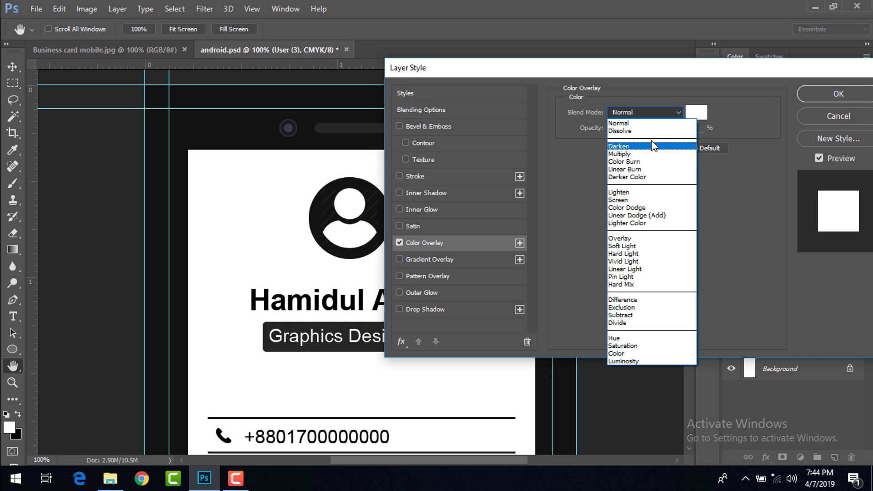
pyautogui.click(733, 103)
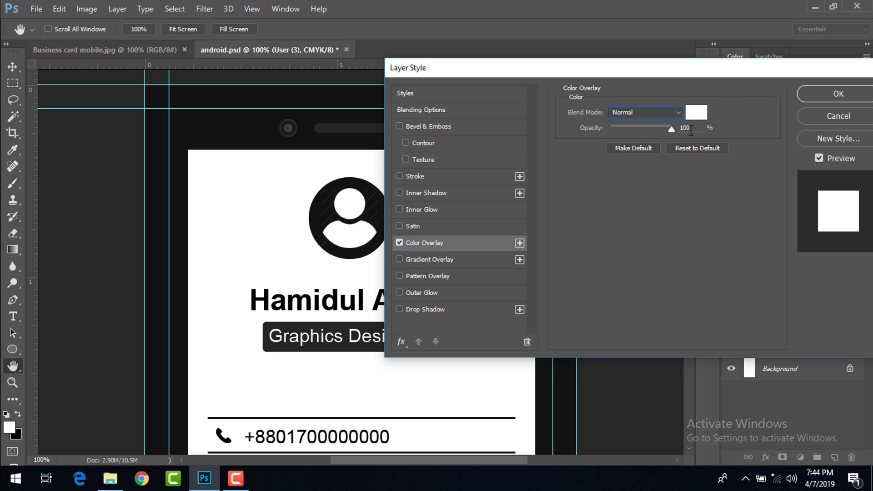
pyautogui.click(641, 116)
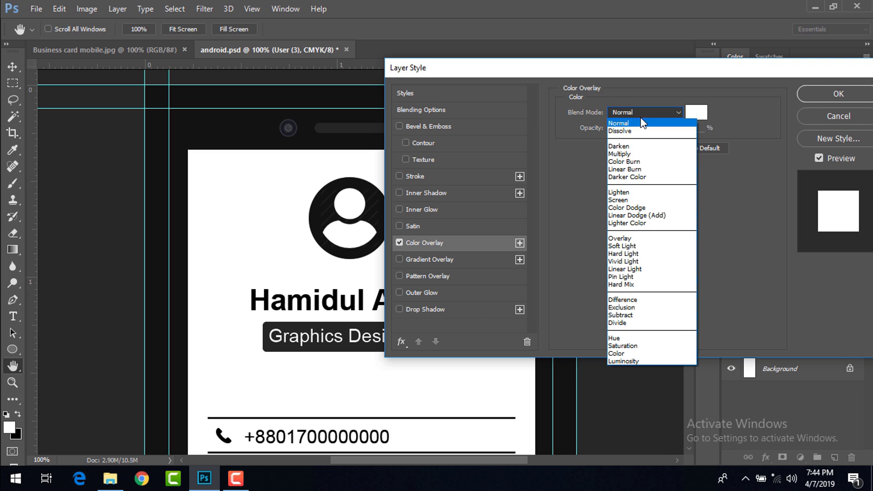
pyautogui.click(716, 113)
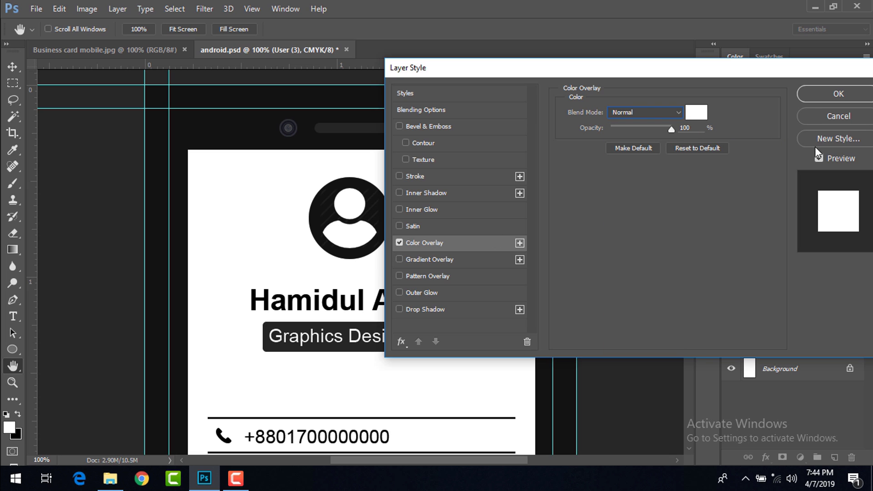
pyautogui.click(836, 94)
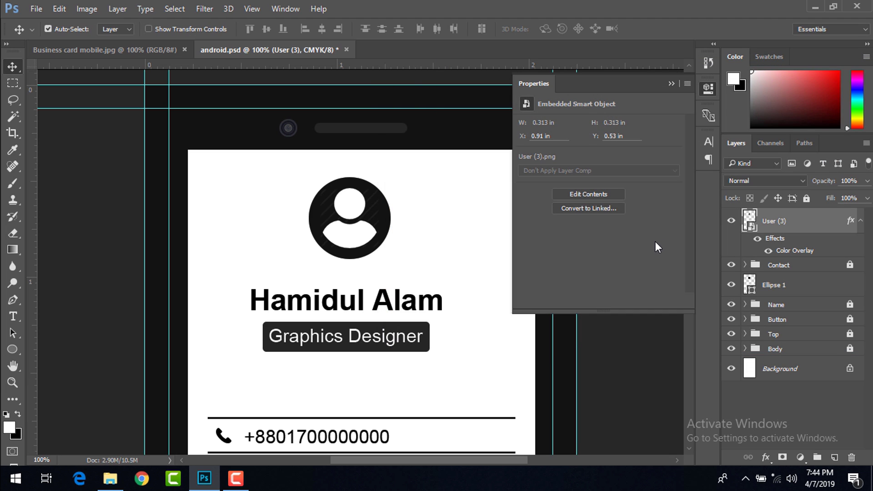
# Step: Scale the person icon up to about 0.34 in and nudge it down and right to centre it
pyautogui.hotkey('ctrl', 't')
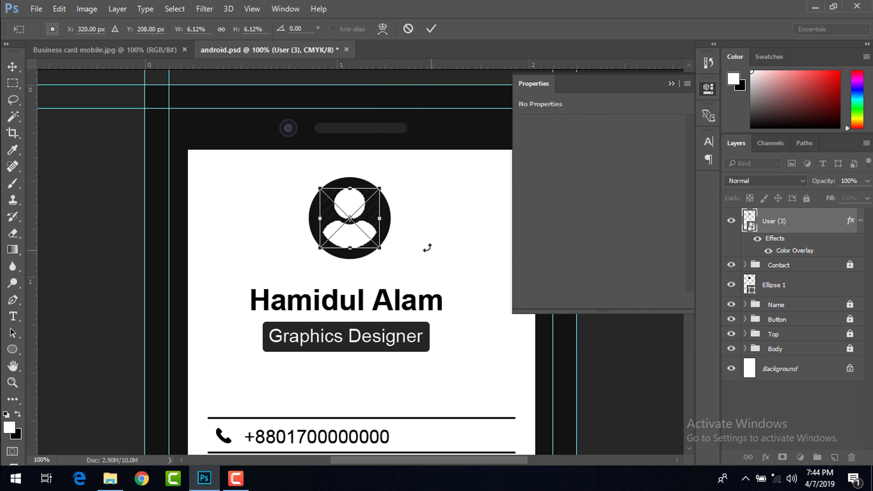
pyautogui.moveTo(384, 249); pyautogui.dragTo(387, 251)
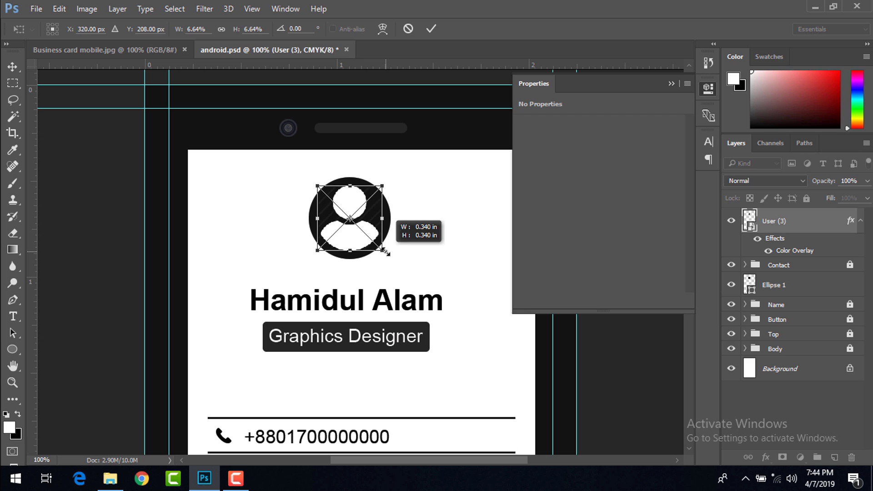
pyautogui.press('Return')
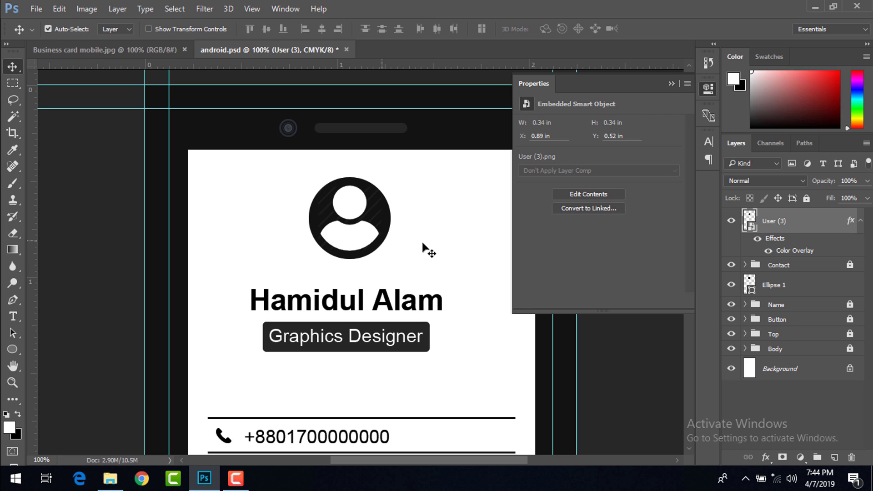
pyautogui.press('Down')
pyautogui.press('Down')
pyautogui.press('Down')
pyautogui.press('Right')
pyautogui.press('Down')
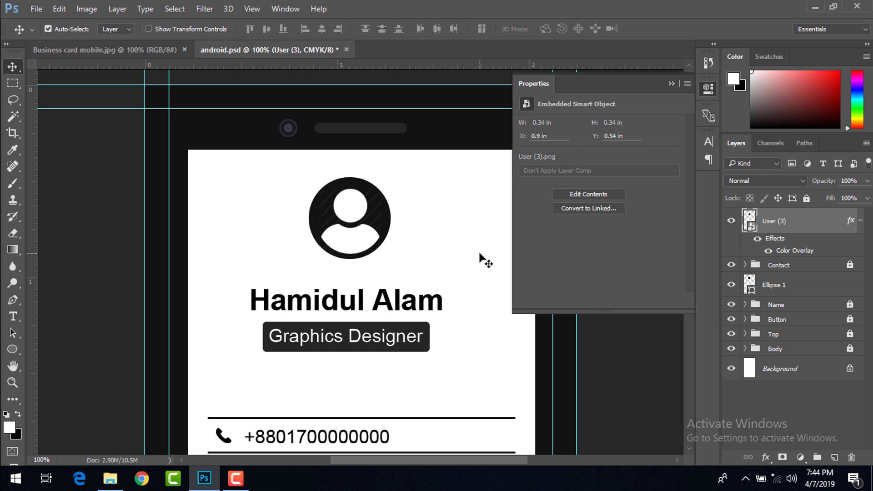
pyautogui.hotkey('ctrl', '-')
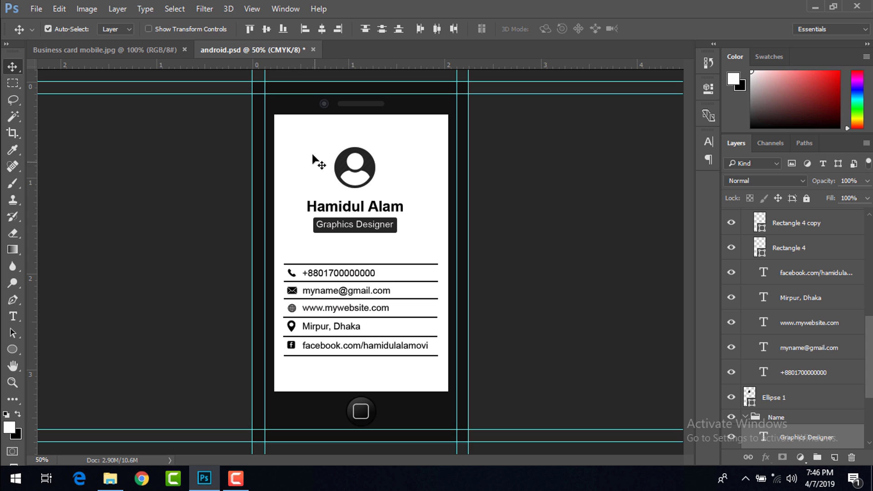
# Step: Marquee-select the card's top white area and horizontally centre the avatar and name block within it
pyautogui.moveTo(312, 150); pyautogui.dragTo(400, 236)
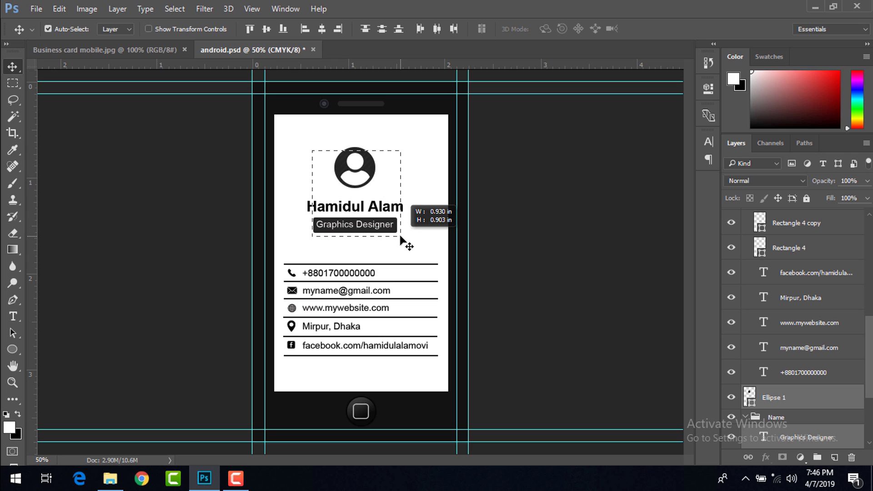
pyautogui.moveTo(400, 236); pyautogui.dragTo(415, 247)
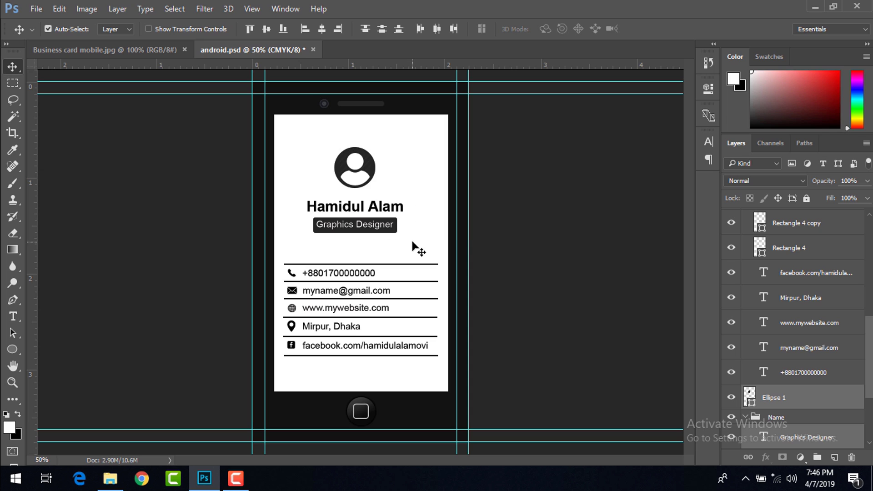
pyautogui.click(13, 83)
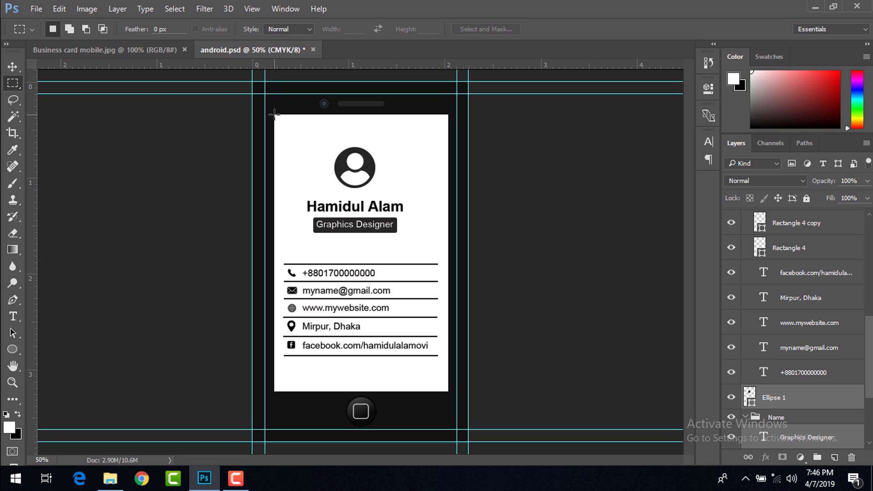
pyautogui.moveTo(274, 114); pyautogui.dragTo(447, 253)
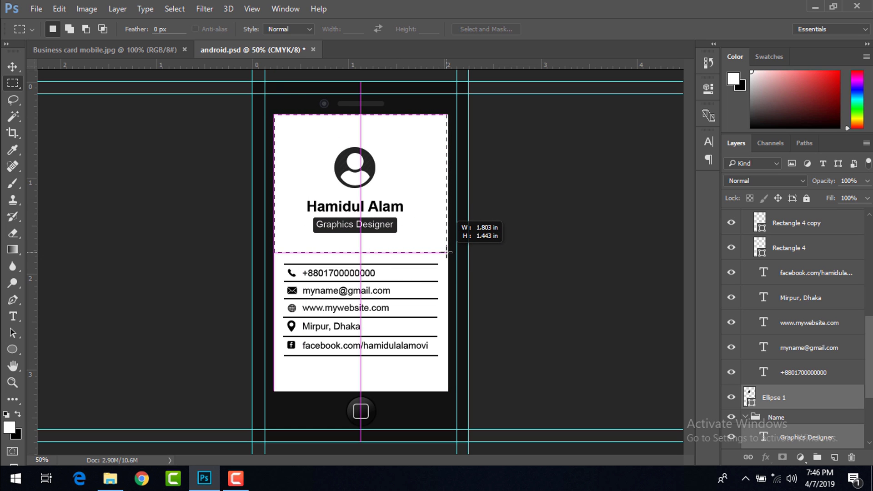
pyautogui.moveTo(448, 252); pyautogui.dragTo(449, 253)
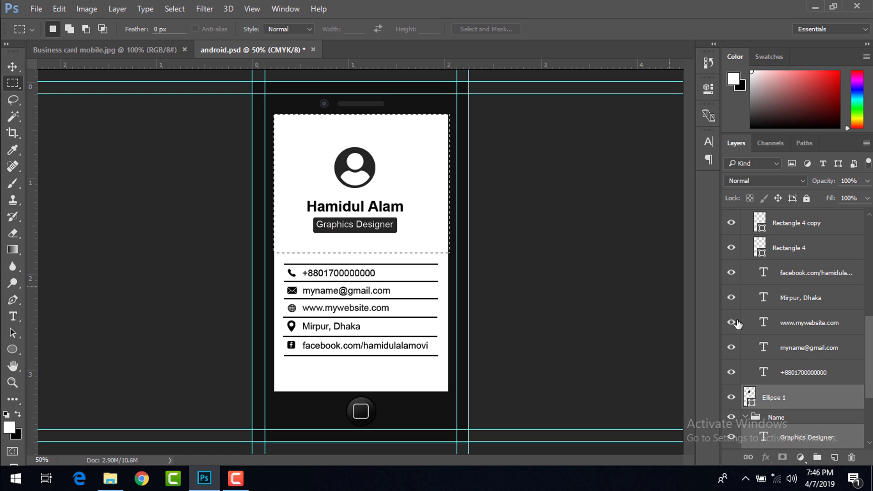
pyautogui.scroll(3, 796, 384)
pyautogui.scroll(-6, 793, 354)
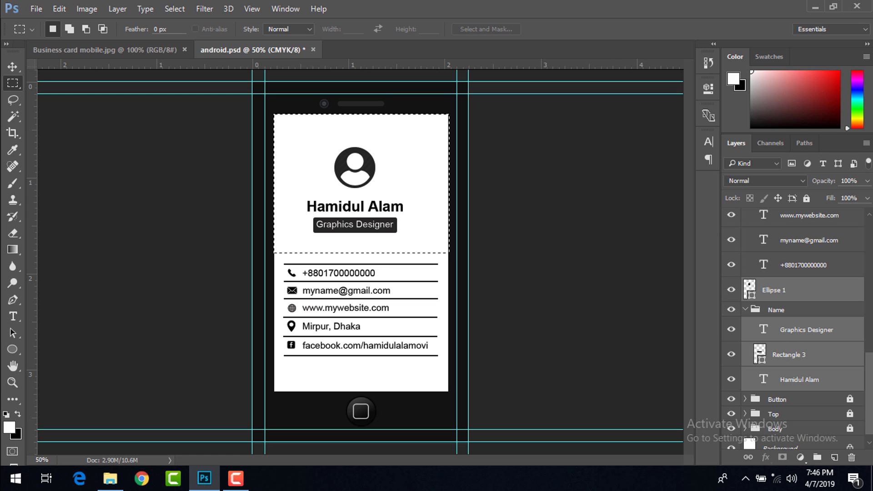
pyautogui.click(11, 67)
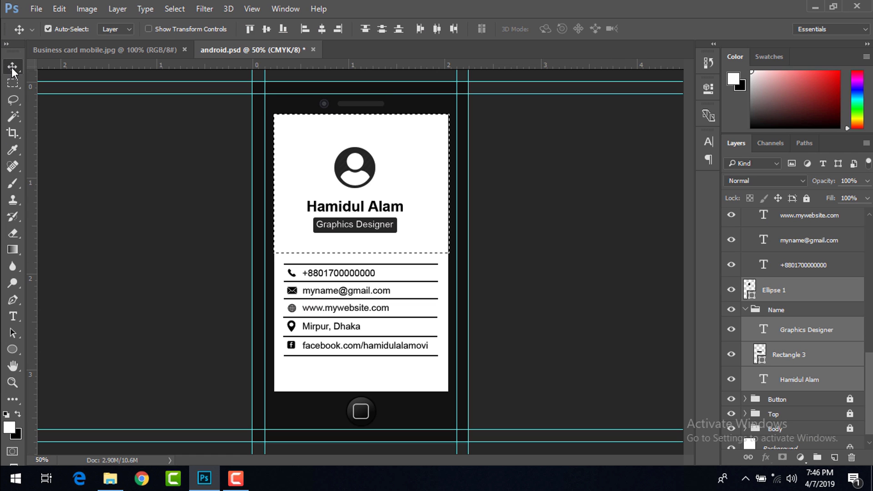
pyautogui.click(323, 32)
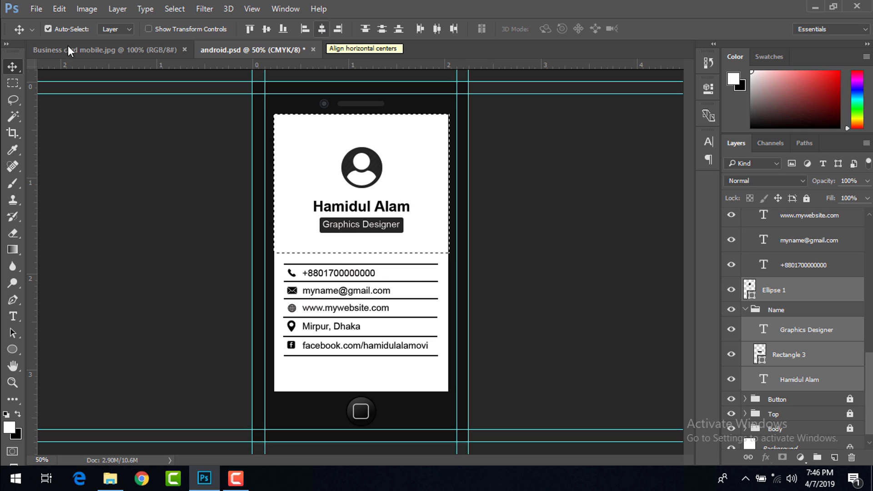
pyautogui.click(18, 83)
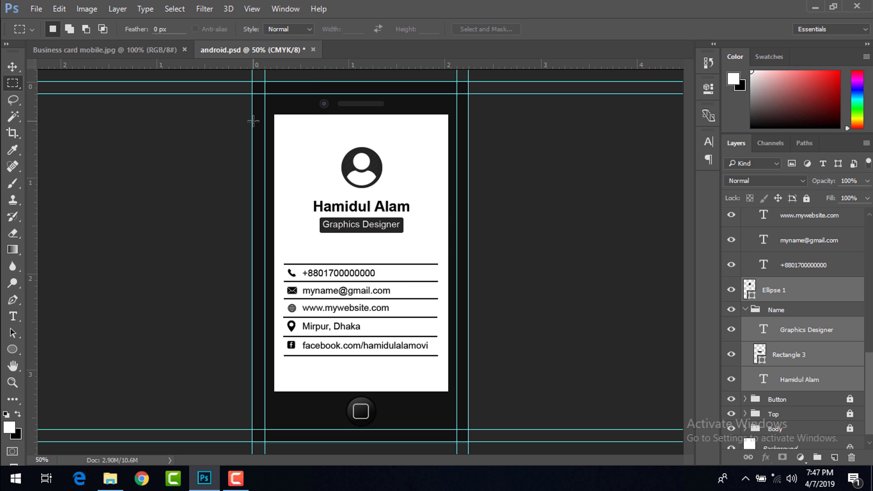
# Step: Save the card document with maximum compatibility
pyautogui.click(36, 9)
pyautogui.click(46, 138)
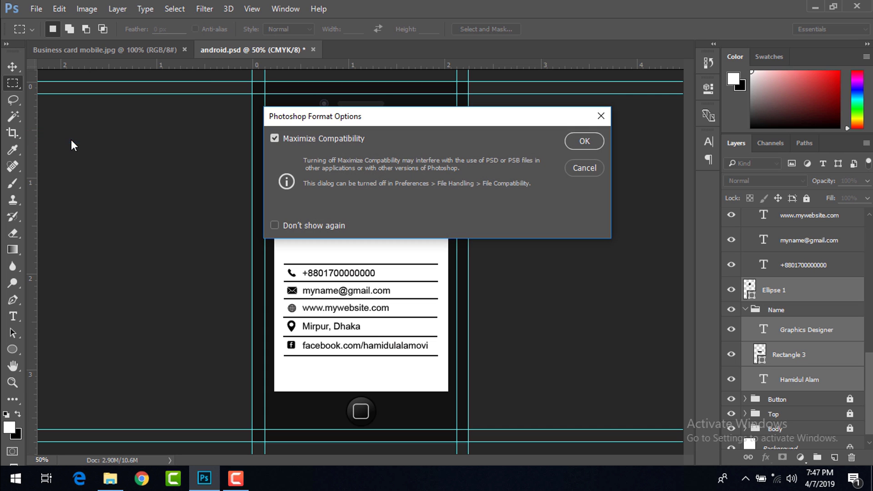
pyautogui.click(584, 141)
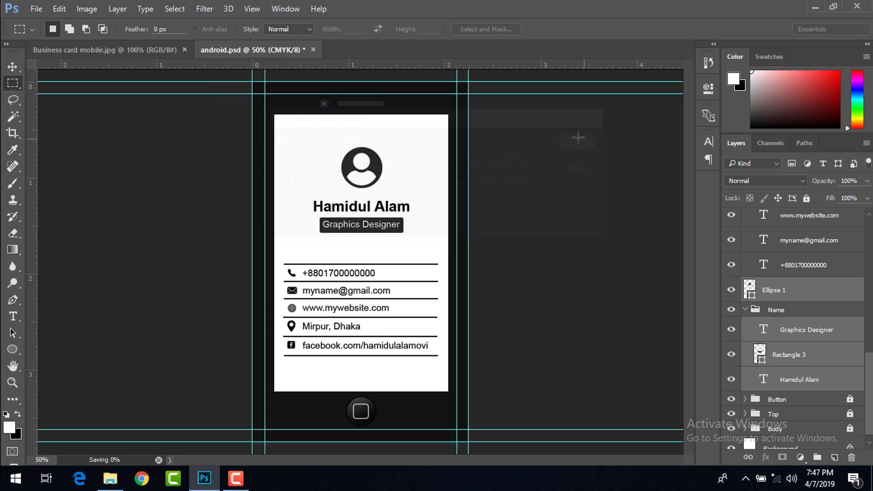
# Step: Export the card as android.jpg in JPG format to the Desktop
pyautogui.click(36, 12)
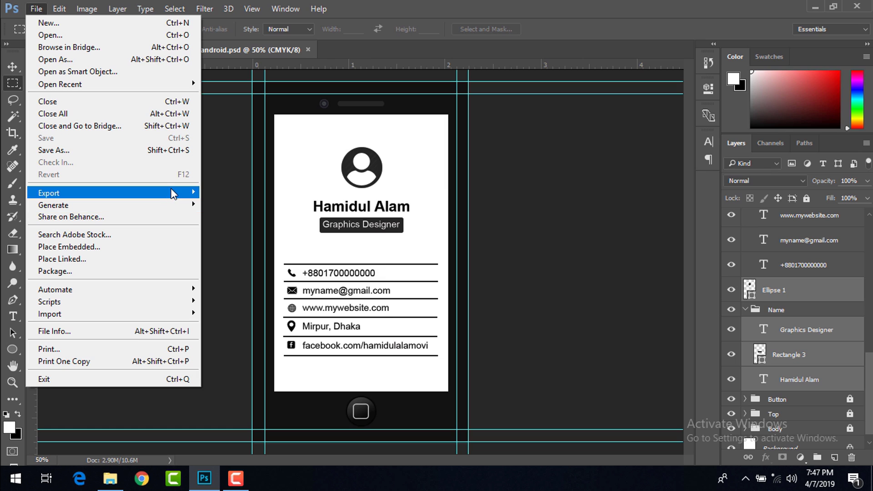
pyautogui.moveTo(49, 193)
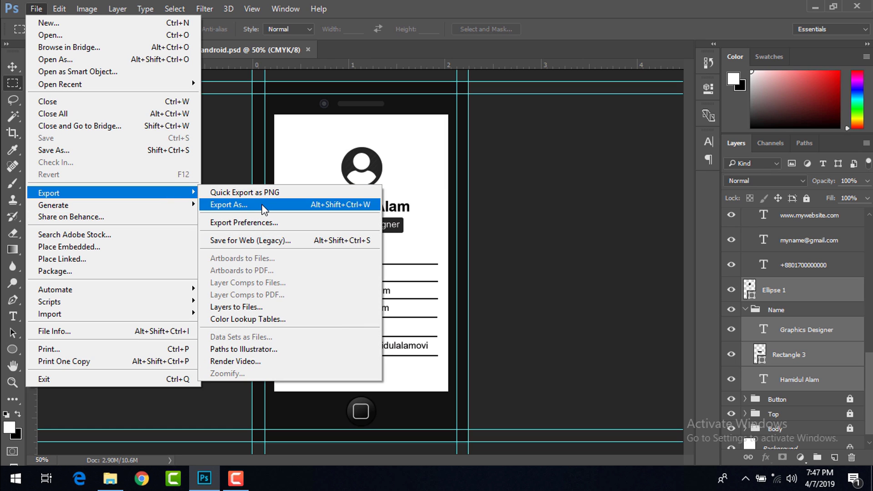
pyautogui.click(264, 209)
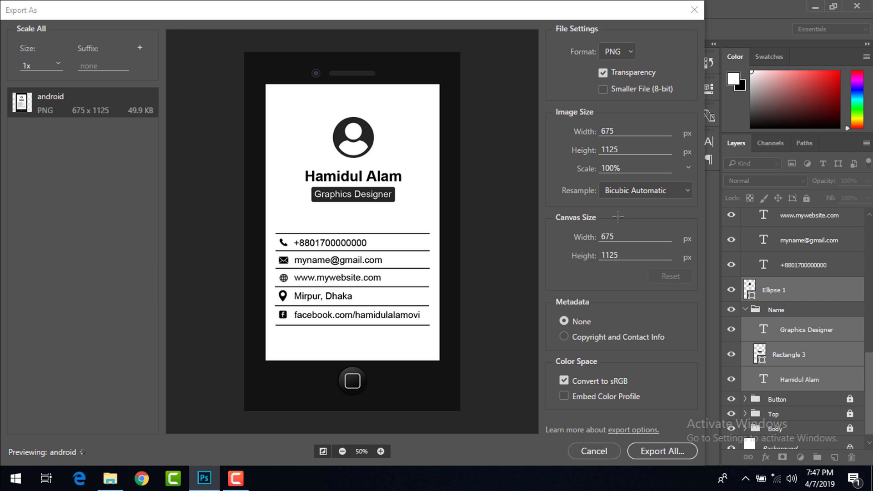
pyautogui.click(628, 54)
pyautogui.click(614, 77)
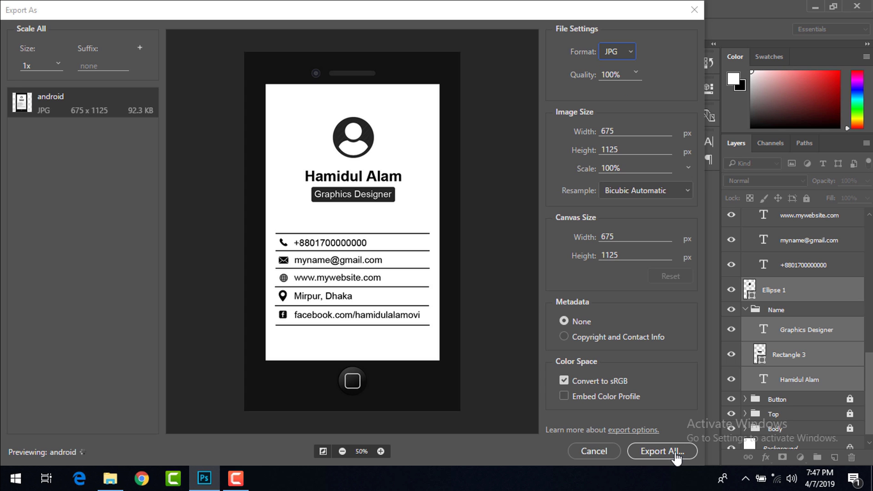
pyautogui.click(654, 452)
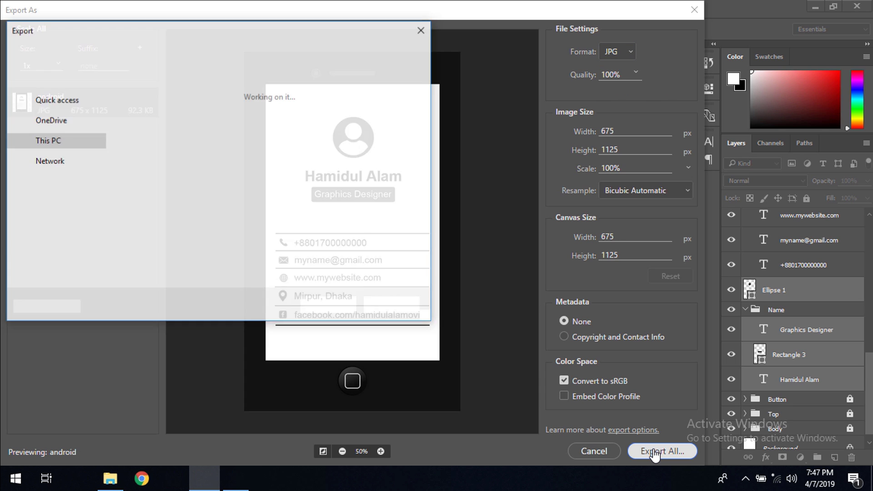
pyautogui.scroll(1, 50, 118)
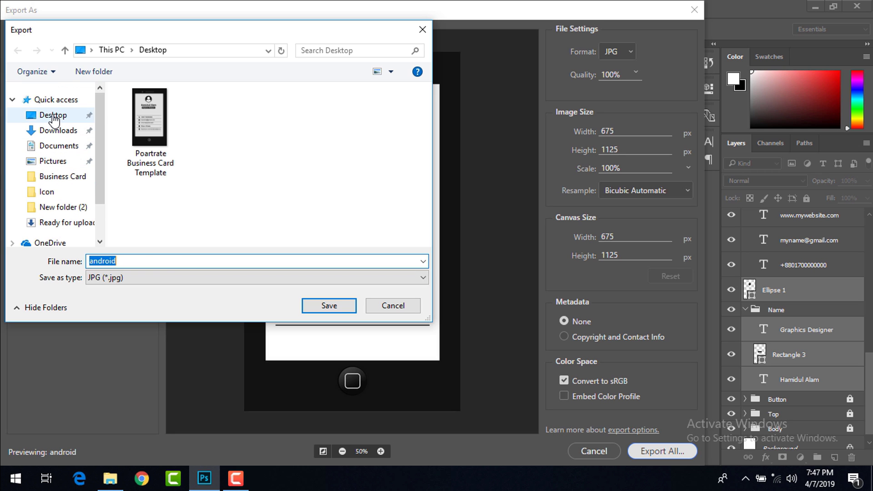
pyautogui.click(53, 115)
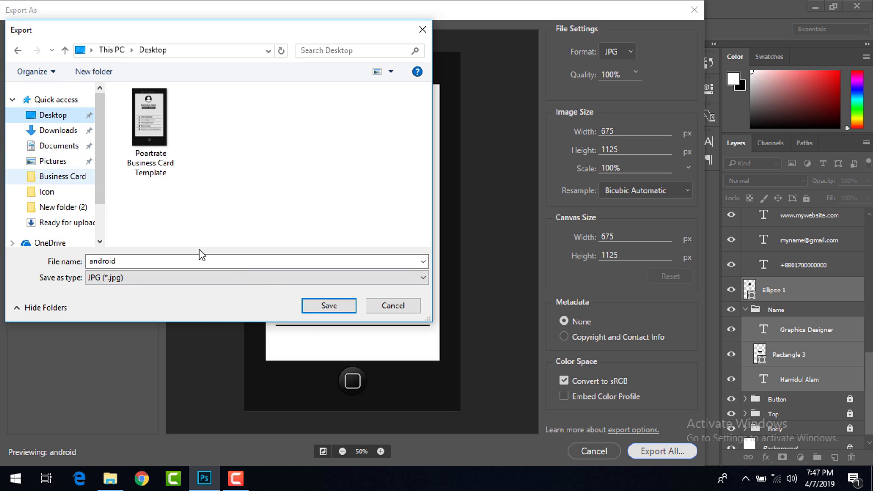
pyautogui.click(316, 304)
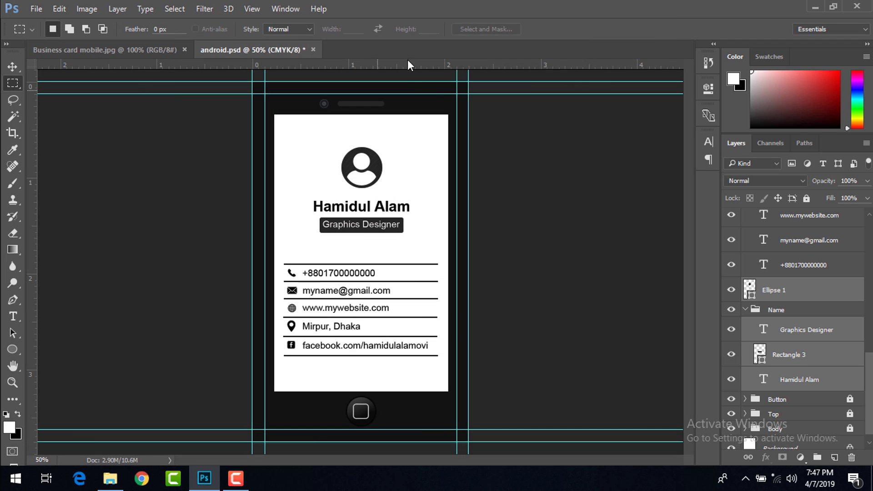
# Step: Close the Explorer window, Business card mobile.jpg, and android.psd without saving
pyautogui.press('super+e')
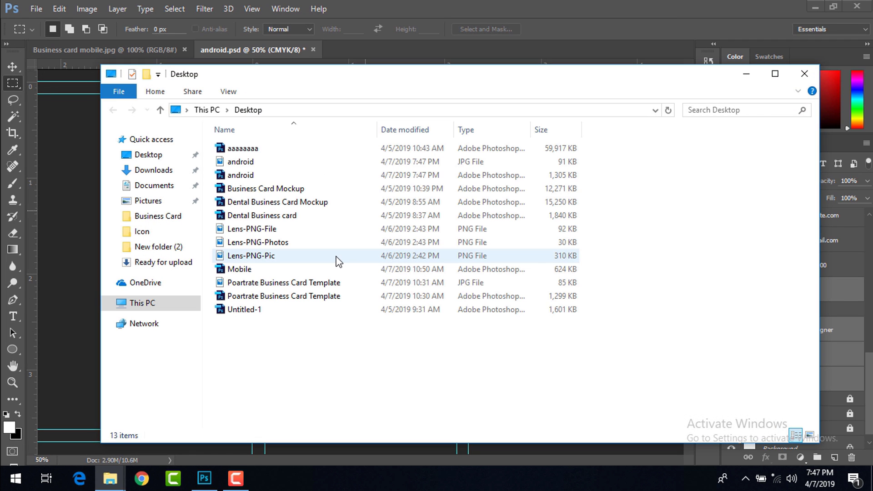
pyautogui.click(805, 73)
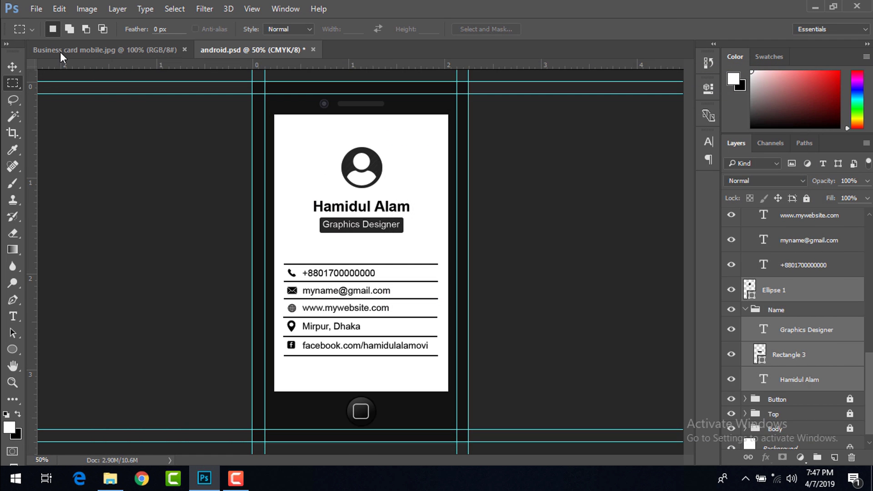
pyautogui.click(184, 49)
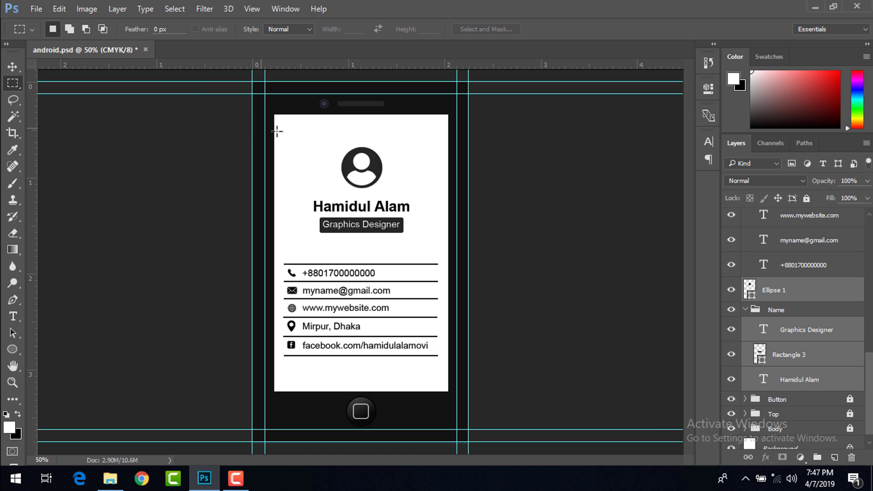
pyautogui.click(145, 49)
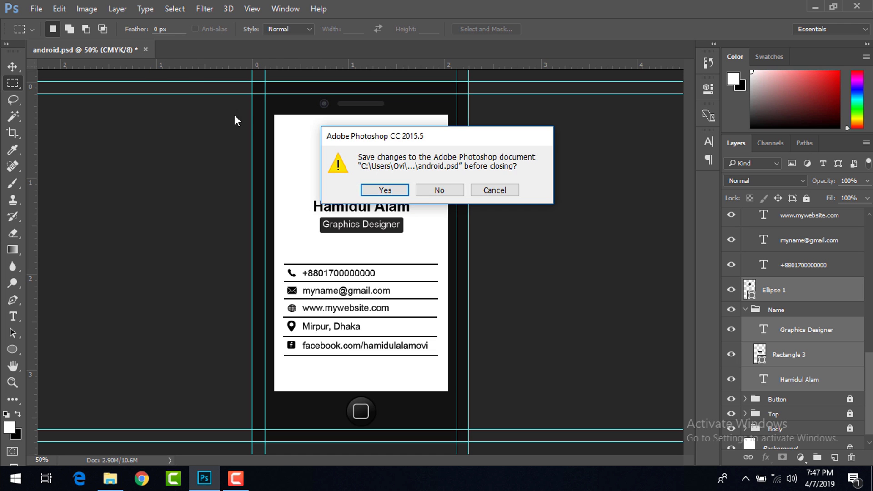
pyautogui.click(423, 191)
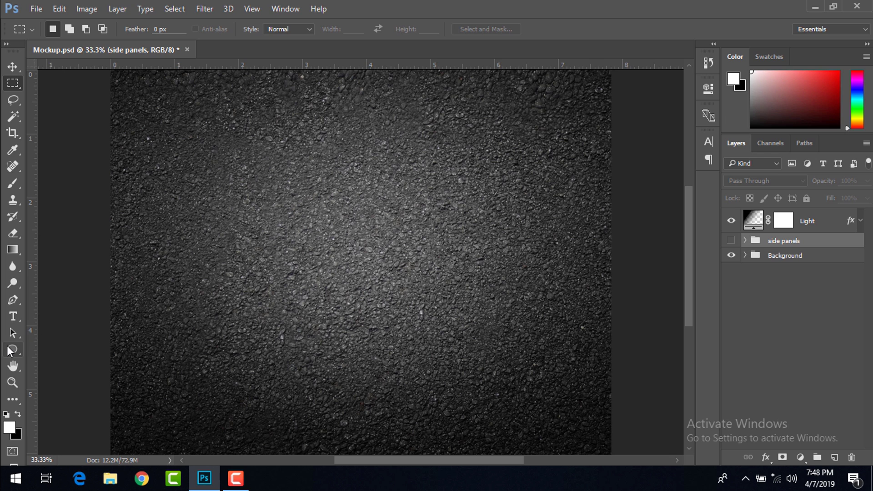
# Step: Draw a tall salmon rounded-rectangle card and give it a drop shadow (distance 20, spread 15, size 32)
pyautogui.rightClick(7, 350)
pyautogui.click(83, 359)
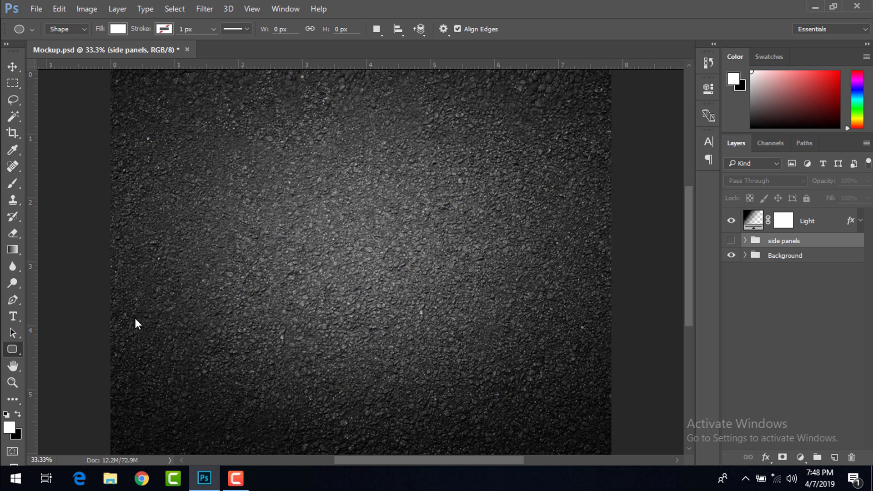
pyautogui.moveTo(284, 132); pyautogui.dragTo(452, 414)
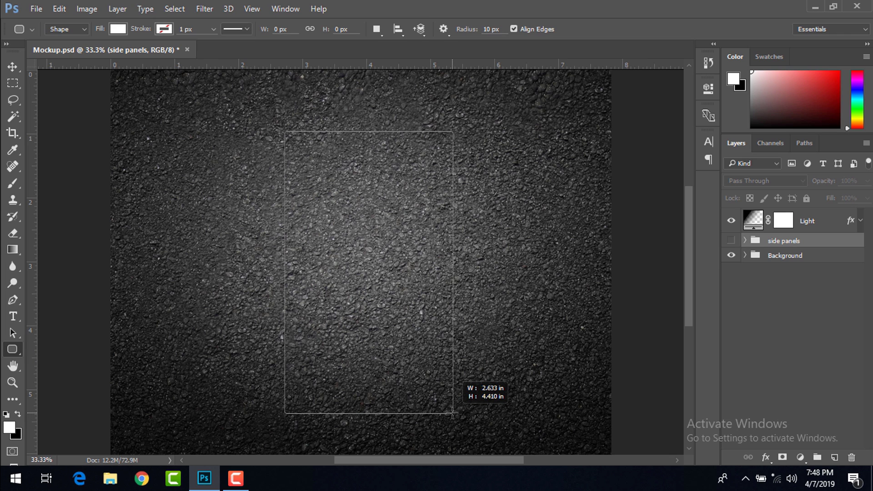
pyautogui.moveTo(452, 414); pyautogui.dragTo(438, 404)
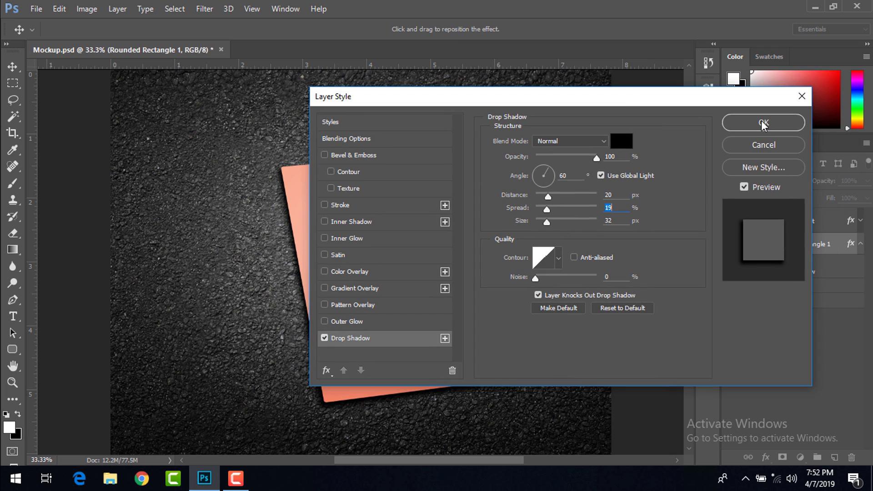
pyautogui.click(756, 123)
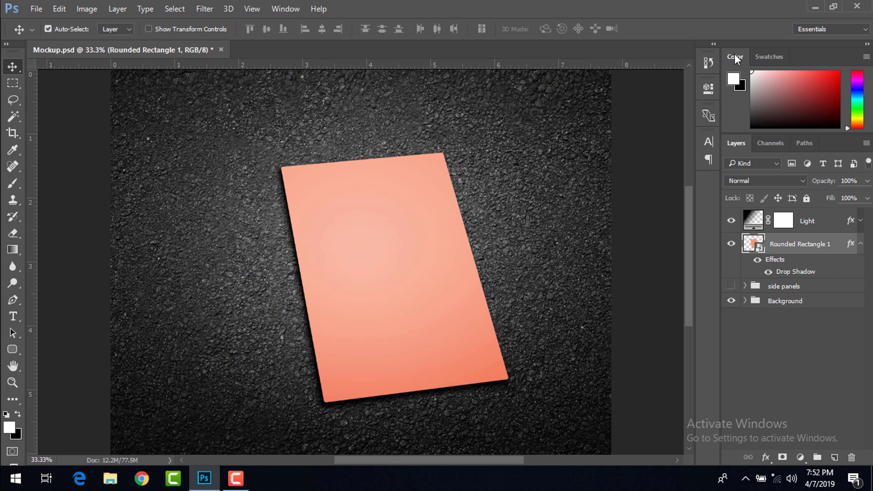
pyautogui.click(810, 6)
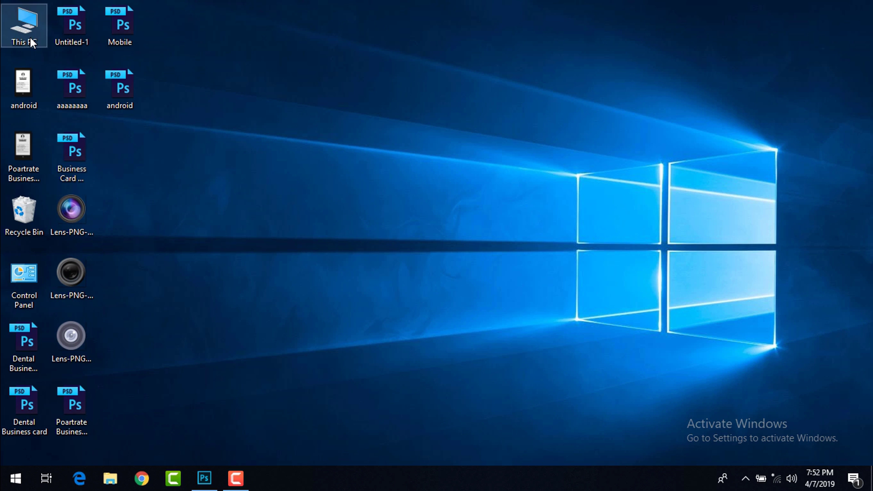
pyautogui.click(203, 478)
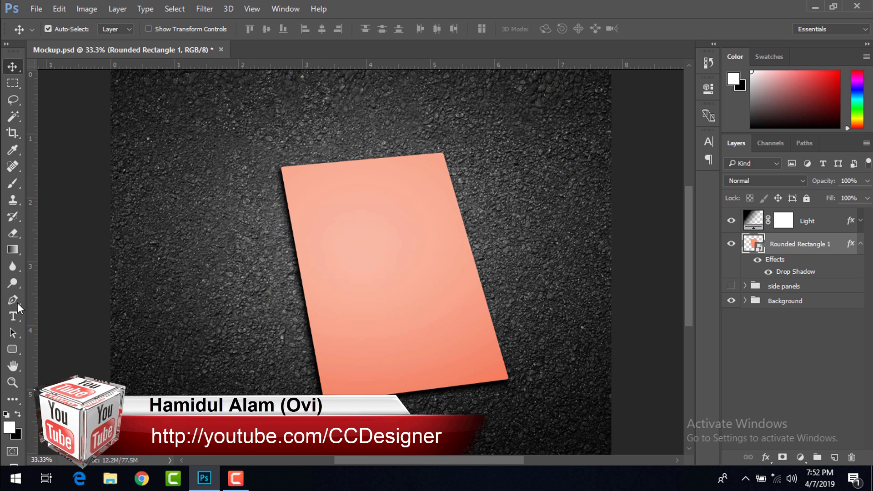
# Step: Draw a new tall rectangle on the left of the asphalt with the Rectangle Tool
pyautogui.click(13, 350)
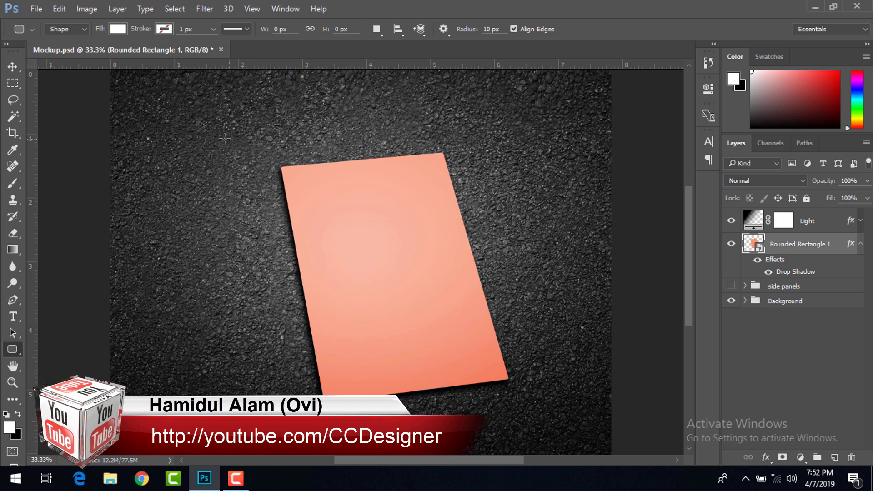
pyautogui.rightClick(11, 348)
pyautogui.click(53, 351)
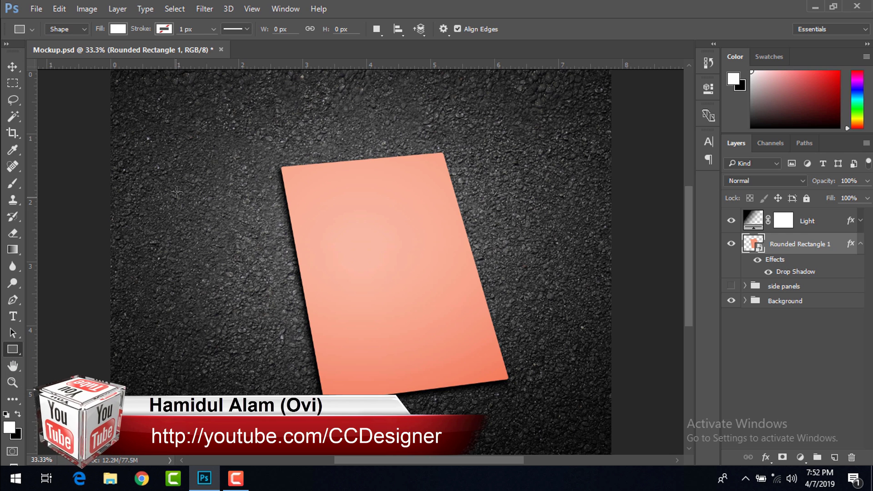
pyautogui.moveTo(173, 159); pyautogui.dragTo(212, 270)
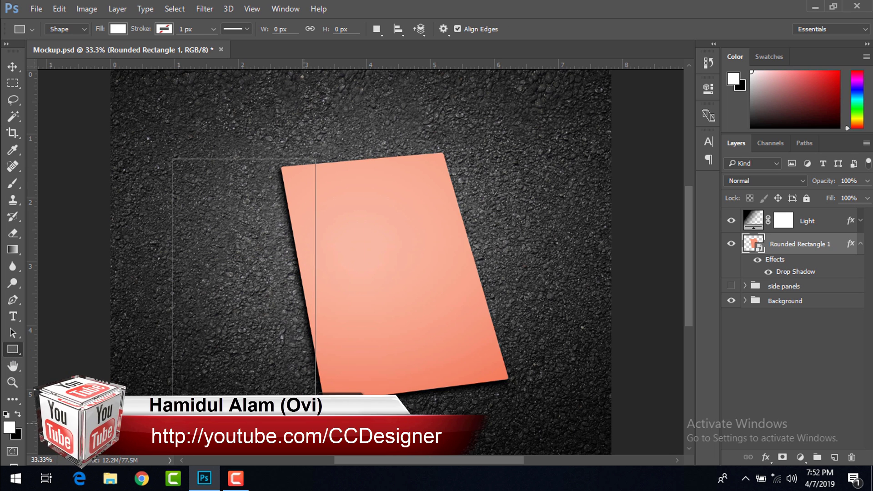
pyautogui.moveTo(266, 369)
pyautogui.mouseDown()
pyautogui.moveTo(326, 409)
pyautogui.moveTo(329, 426)
pyautogui.mouseUp()
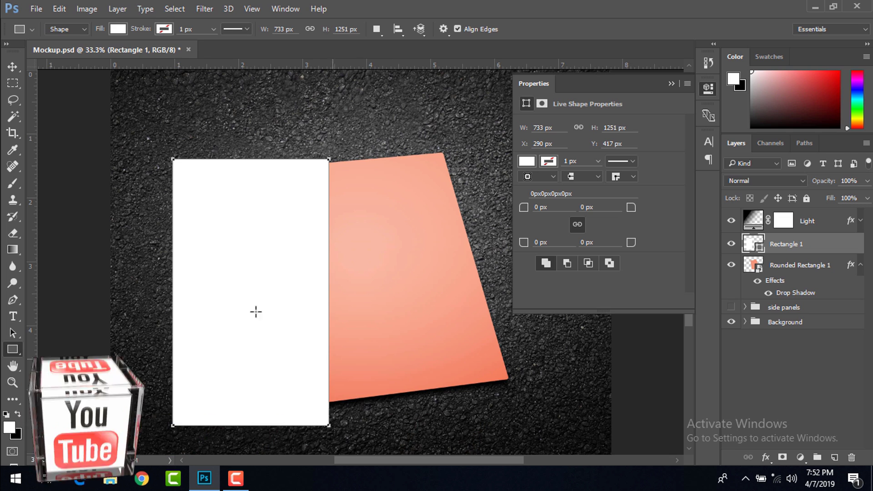
# Step: Hide Rounded Rectangle 1 and give the new rectangle 45 px corners and a salmon fill
pyautogui.click(12, 67)
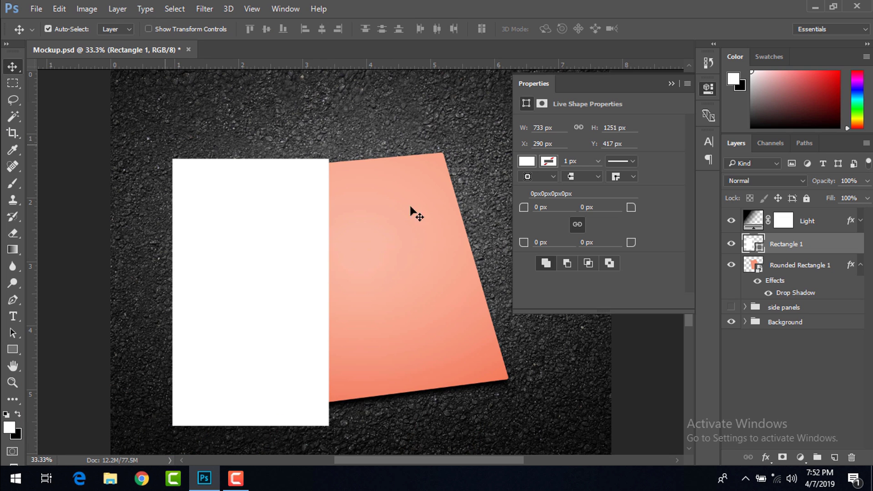
pyautogui.click(731, 265)
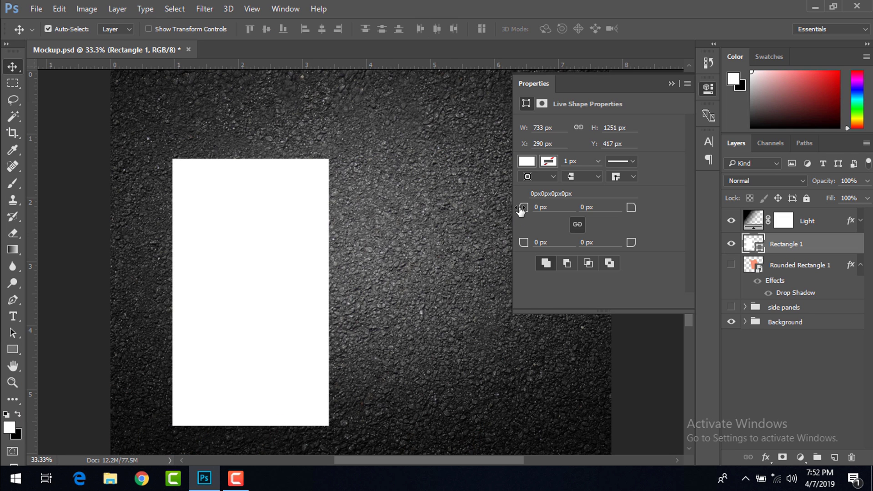
pyautogui.moveTo(521, 210); pyautogui.dragTo(553, 214)
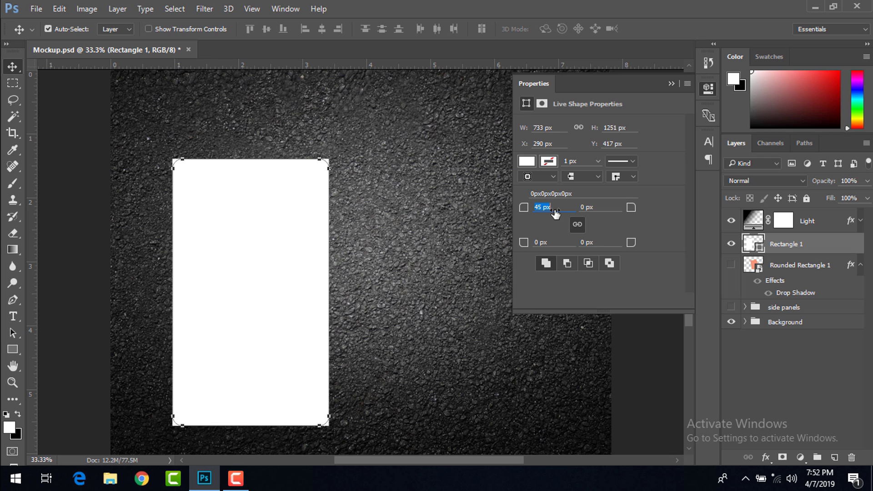
pyautogui.press('Return')
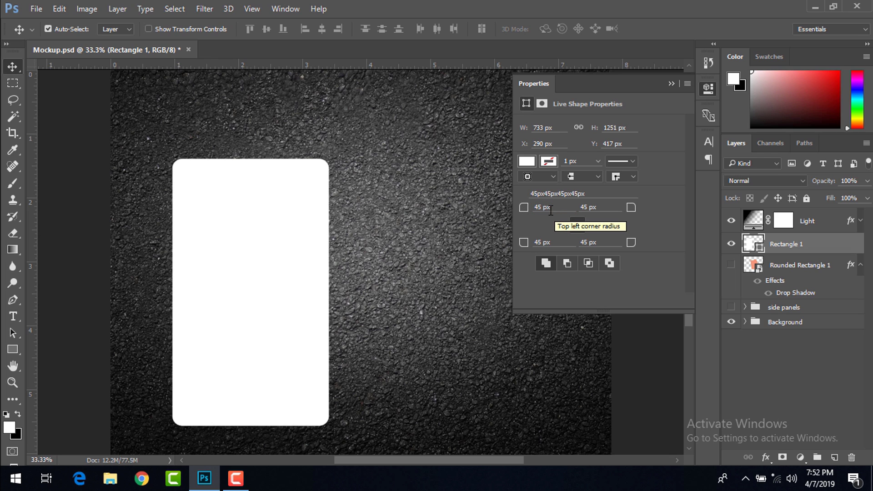
pyautogui.click(525, 161)
pyautogui.click(626, 266)
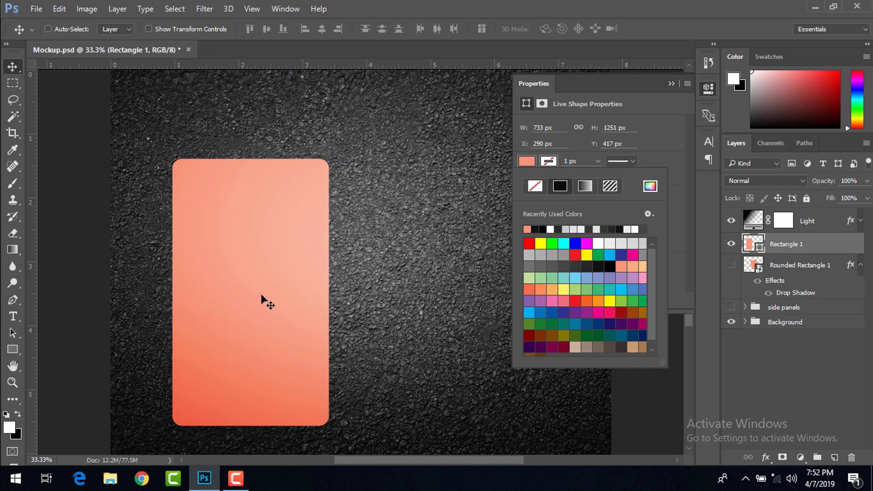
pyautogui.press('ctrl')
pyautogui.click(672, 84)
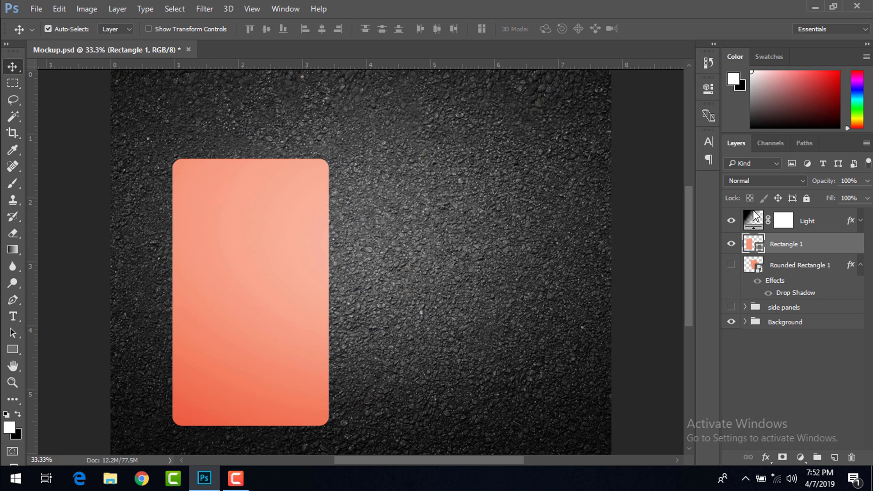
# Step: Convert Rectangle 1 to a smart object and lock the Light layer
pyautogui.rightClick(789, 244)
pyautogui.click(589, 217)
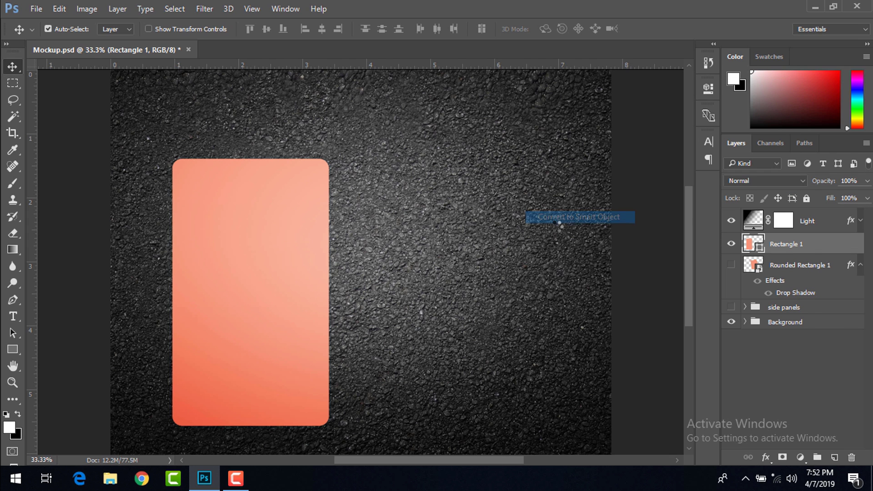
pyautogui.click(276, 248)
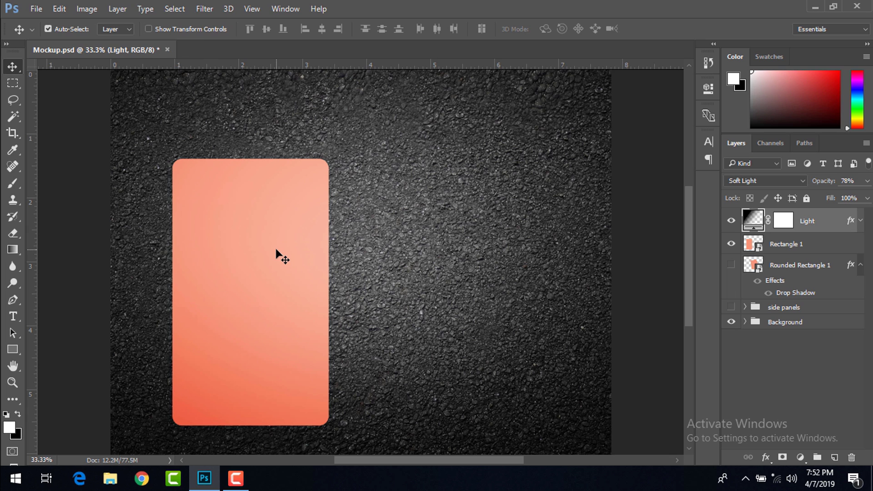
pyautogui.hotkey('ctrl', 't')
pyautogui.click(431, 190)
pyautogui.click(790, 245)
pyautogui.click(787, 221)
pyautogui.click(807, 199)
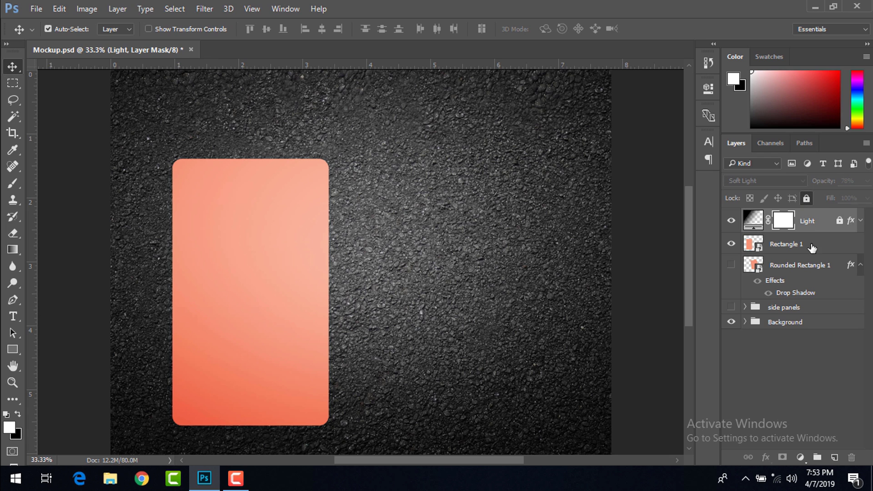
# Step: Select Rectangle 1 and enter Free Transform on it
pyautogui.click(807, 245)
pyautogui.press('ctrl')
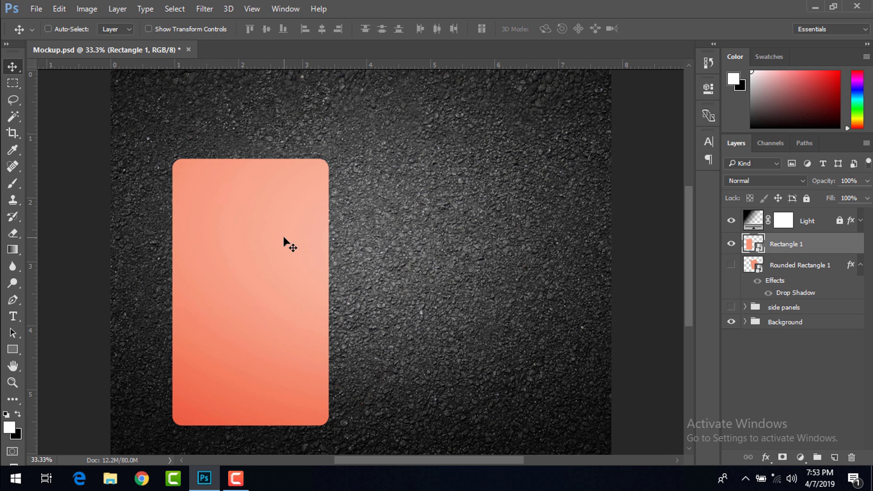
pyautogui.hotkey('ctrl', 't')
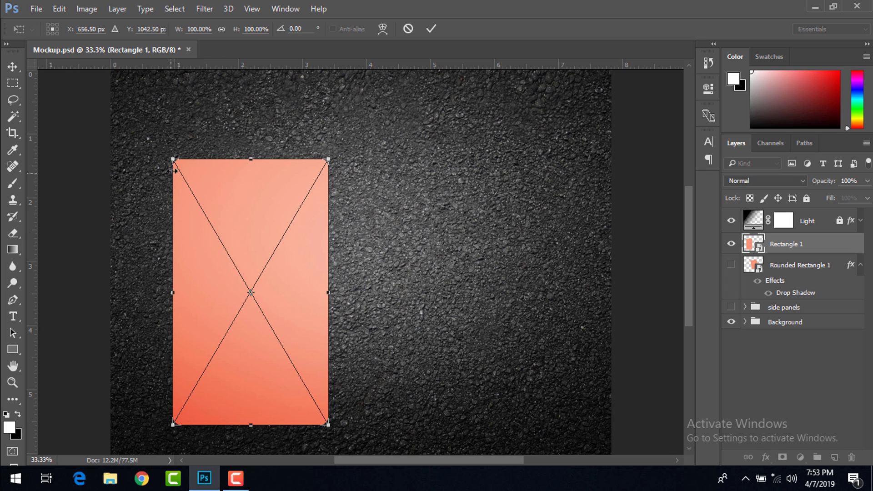
# Step: Drag Rectangle 1's corners to tilt the card to about -11.47° on the asphalt
pyautogui.moveTo(174, 160)
pyautogui.mouseDown()
pyautogui.moveTo(318, 164)
pyautogui.moveTo(411, 180)
pyautogui.mouseUp()
pyautogui.moveTo(328, 425); pyautogui.dragTo(473, 383)
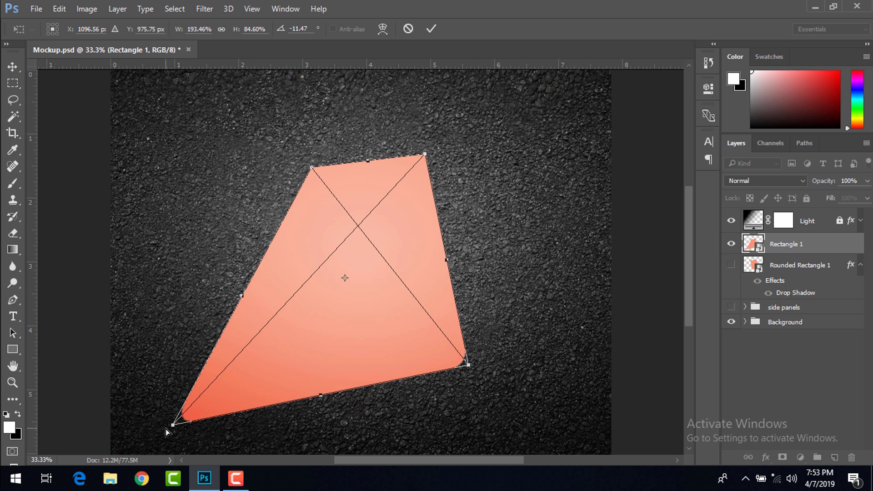
pyautogui.moveTo(171, 424); pyautogui.dragTo(359, 375)
pyautogui.moveTo(312, 167); pyautogui.dragTo(311, 196)
pyautogui.moveTo(424, 154); pyautogui.dragTo(419, 191)
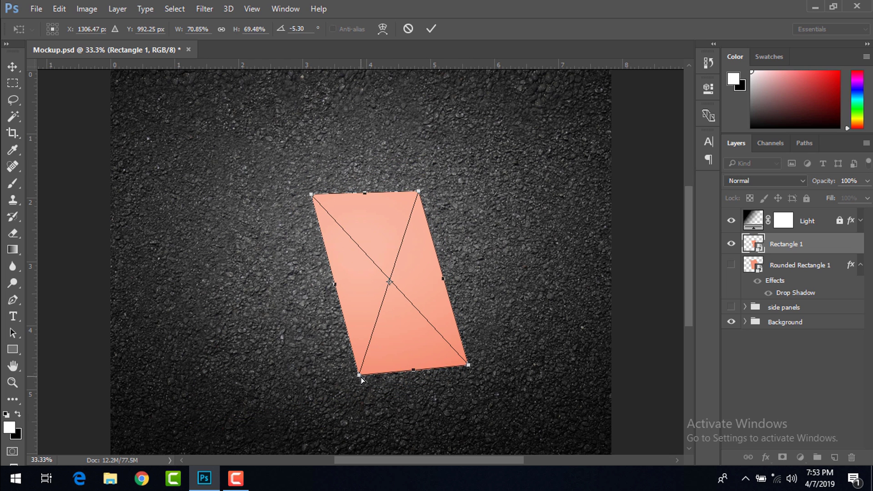
pyautogui.moveTo(359, 375); pyautogui.dragTo(348, 377)
pyautogui.moveTo(469, 365)
pyautogui.mouseDown()
pyautogui.moveTo(457, 356)
pyautogui.moveTo(467, 354)
pyautogui.mouseUp()
pyautogui.moveTo(311, 194); pyautogui.dragTo(315, 201)
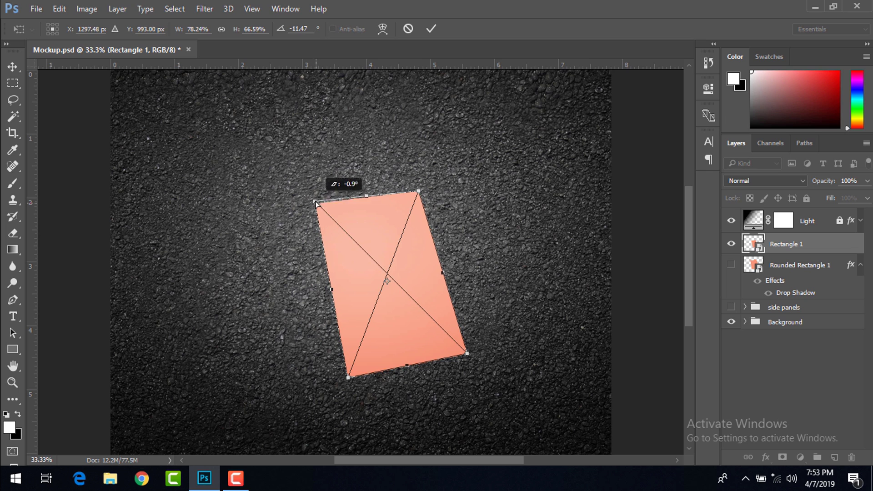
pyautogui.press('Return')
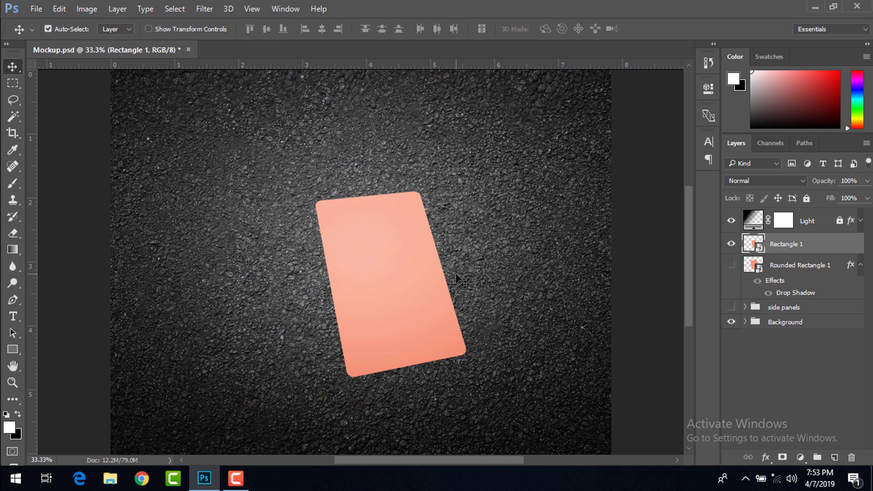
# Step: Enlarge the tilted card around its centre and confirm the transform
pyautogui.hotkey('ctrl', 't')
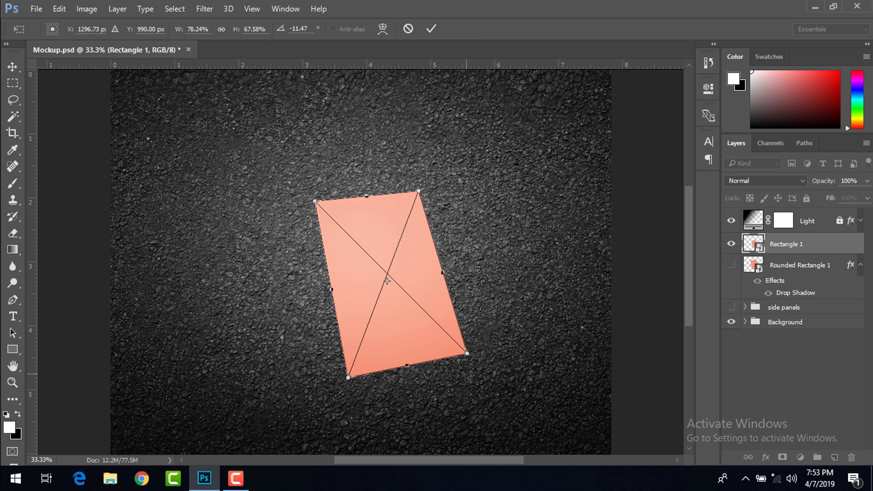
pyautogui.moveTo(468, 356); pyautogui.dragTo(513, 378)
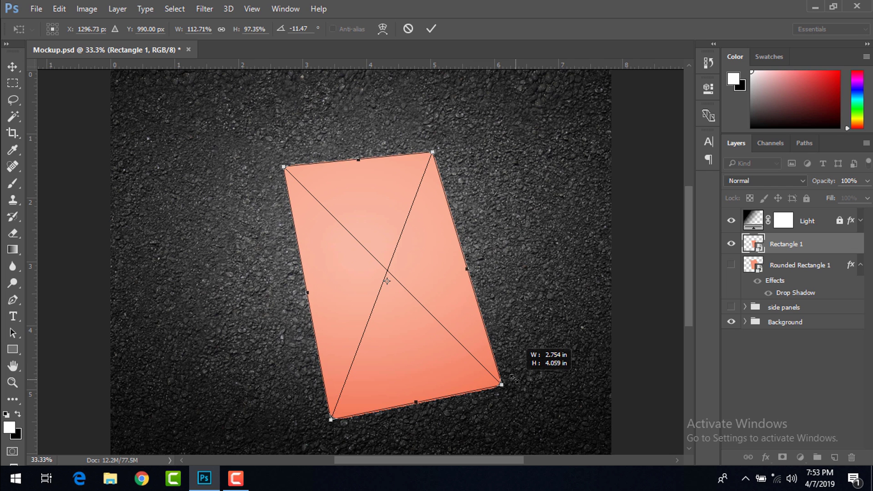
pyautogui.press('Return')
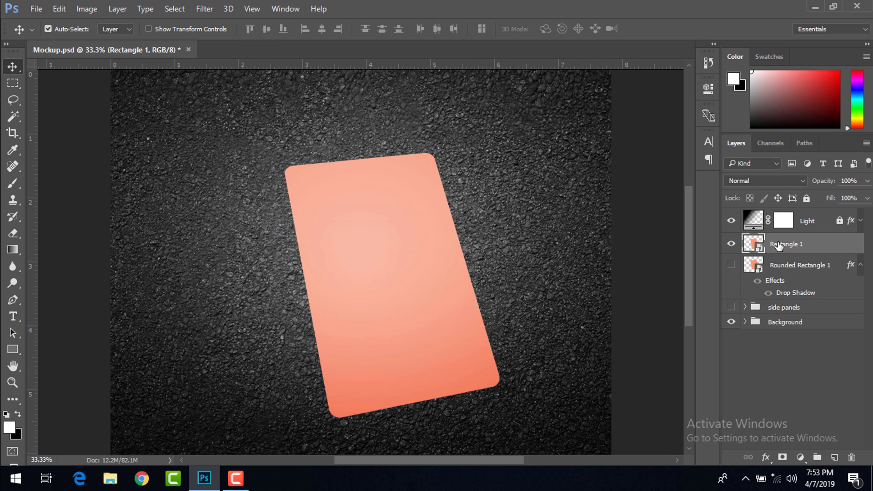
pyautogui.rightClick(785, 244)
# Step: Add a Drop Shadow layer style to the pink Rectangle 1 card through Blending Options
pyautogui.click(564, 72)
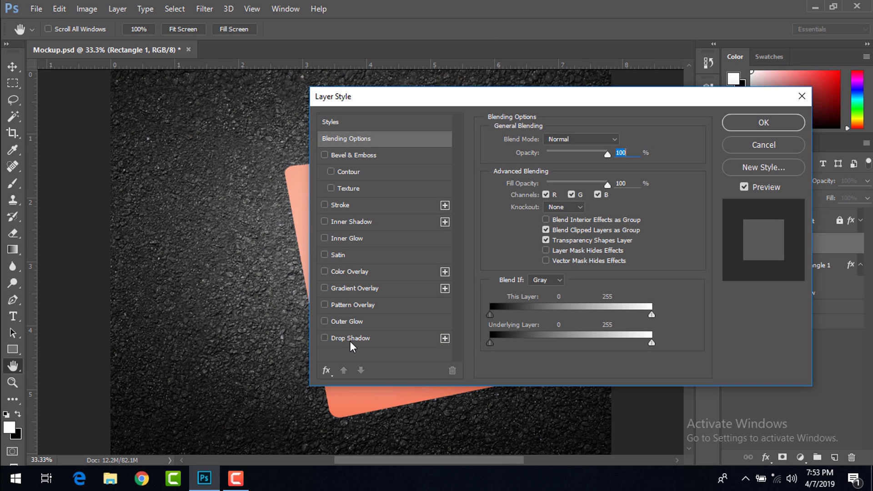
pyautogui.click(350, 339)
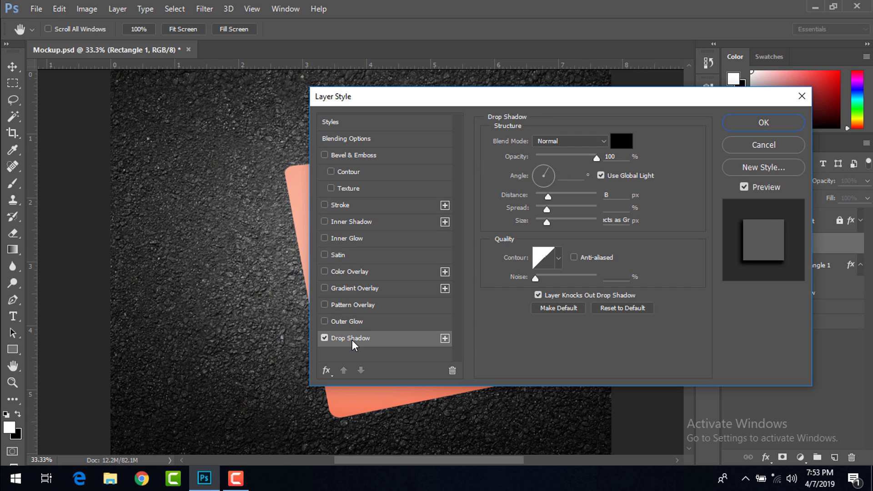
pyautogui.moveTo(534, 96); pyautogui.dragTo(673, 92)
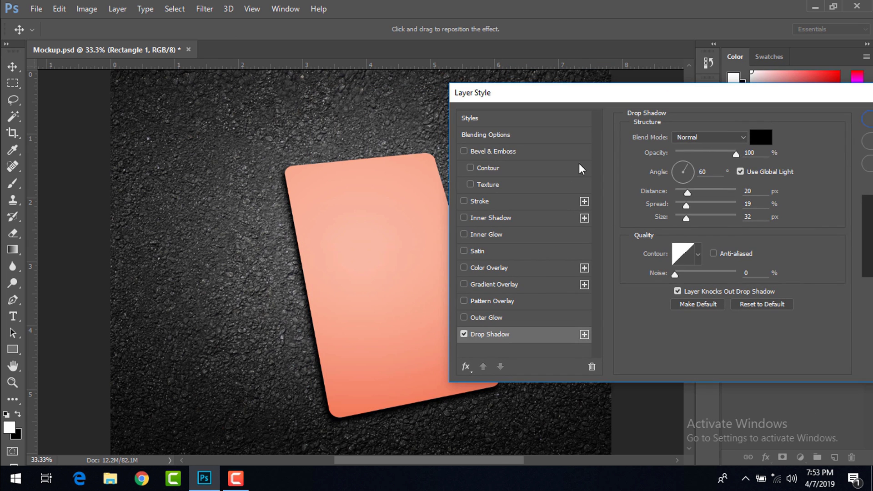
pyautogui.click(866, 119)
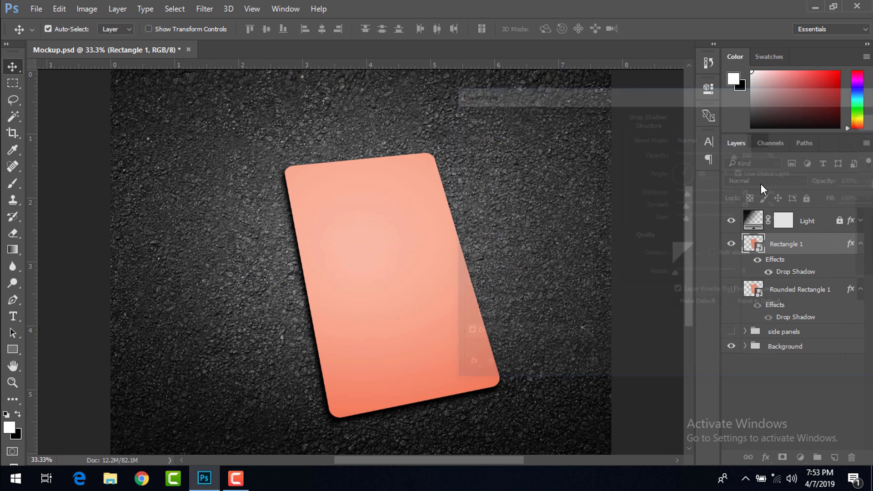
# Step: Toggle the two cards' visibility to compare, then open Rectangle 1's smart object contents
pyautogui.click(731, 290)
pyautogui.click(731, 244)
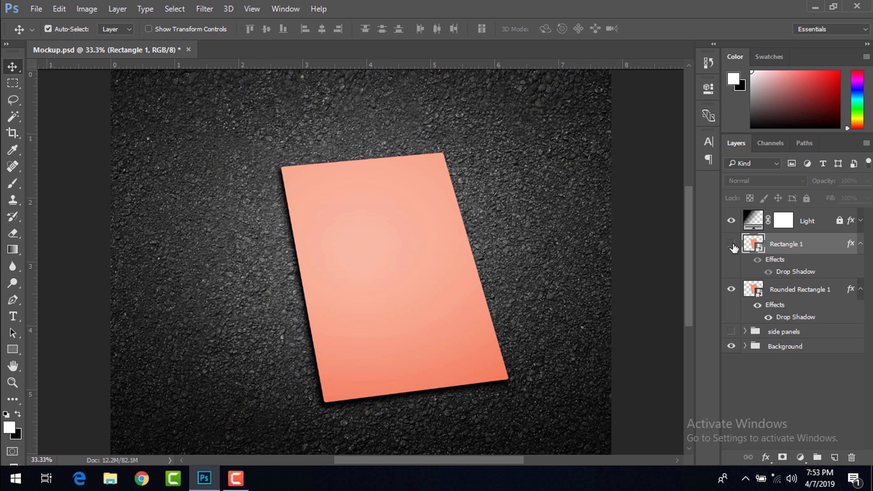
pyautogui.click(731, 290)
pyautogui.click(731, 245)
pyautogui.click(731, 244)
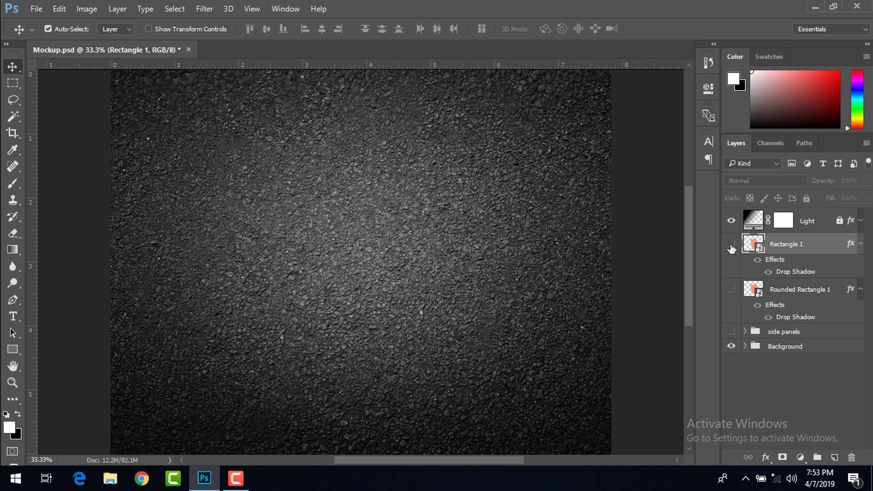
pyautogui.click(731, 244)
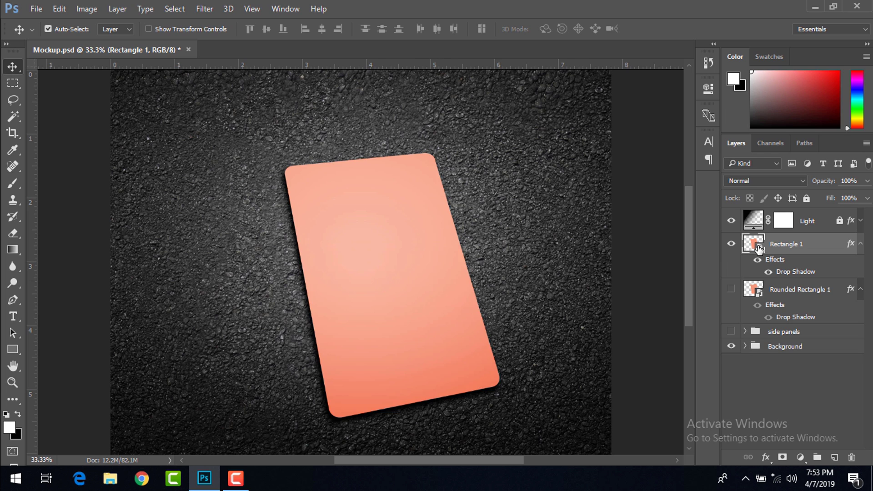
pyautogui.doubleClick(755, 248)
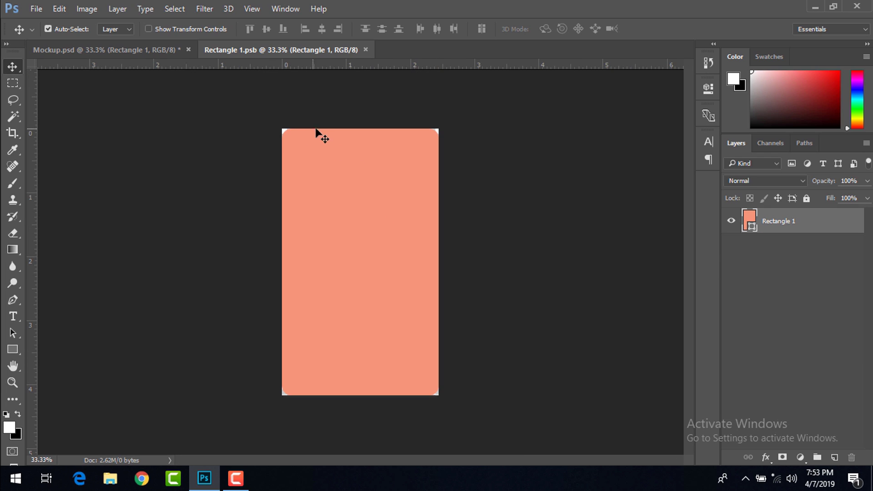
# Step: Place the android phone image embedded in Rectangle 1.psb, scaled and nudged to fit the card
pyautogui.click(25, 9)
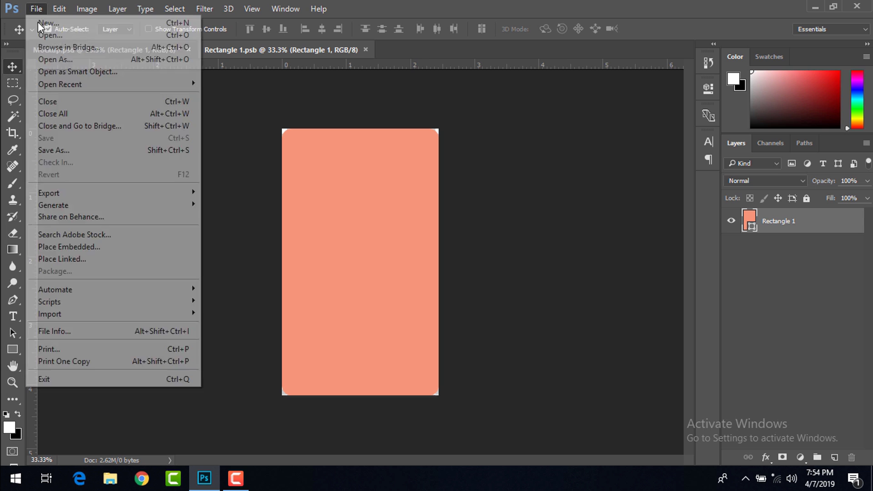
pyautogui.click(50, 244)
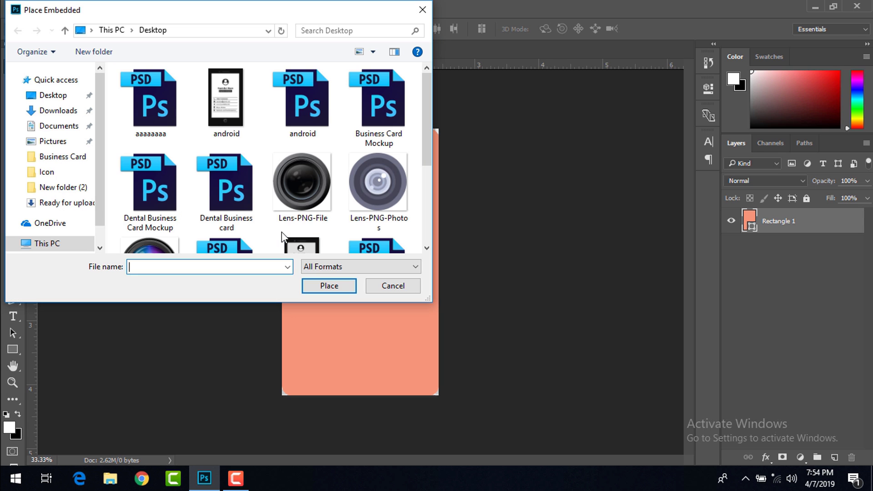
pyautogui.scroll(-3, 237, 142)
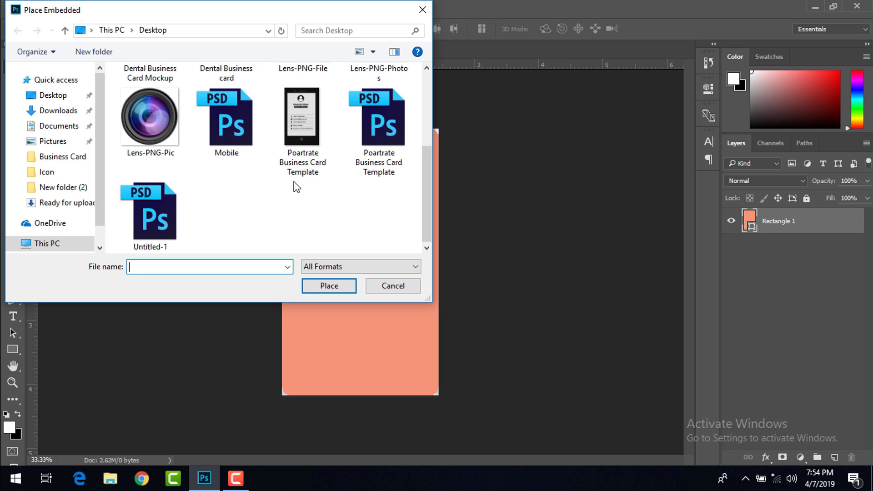
pyautogui.scroll(3, 296, 184)
pyautogui.click(226, 98)
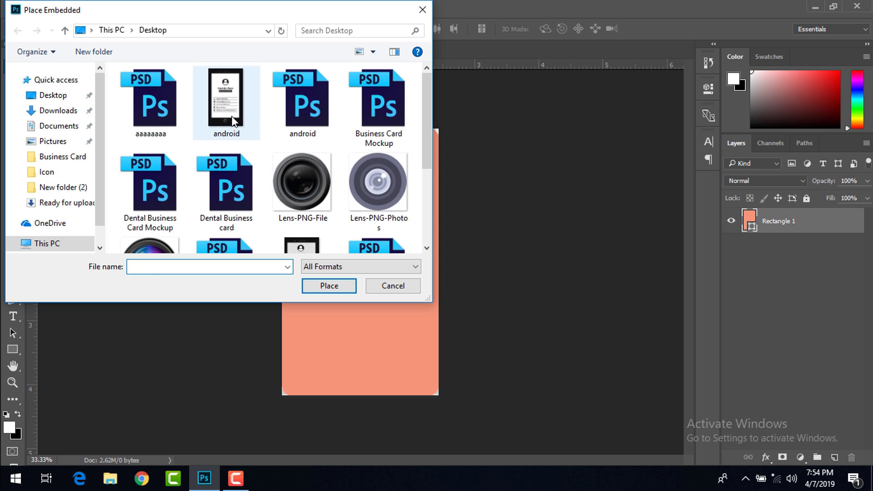
pyautogui.click(329, 286)
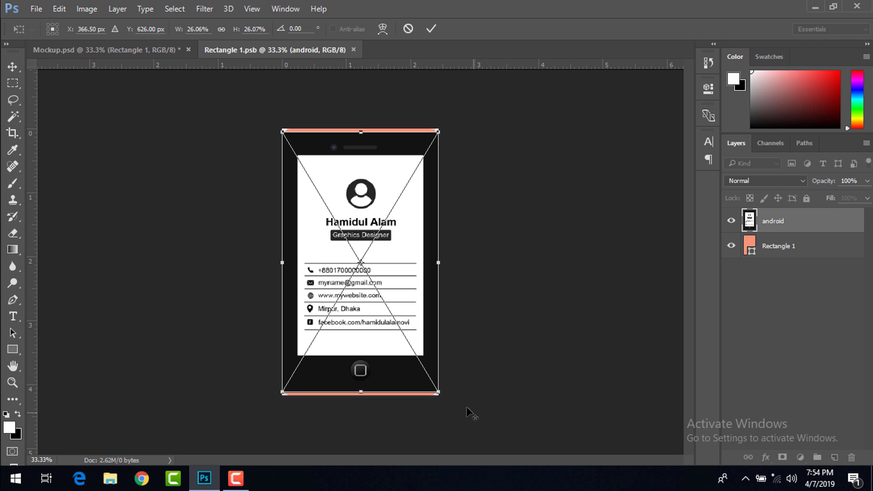
pyautogui.moveTo(438, 392); pyautogui.dragTo(447, 411)
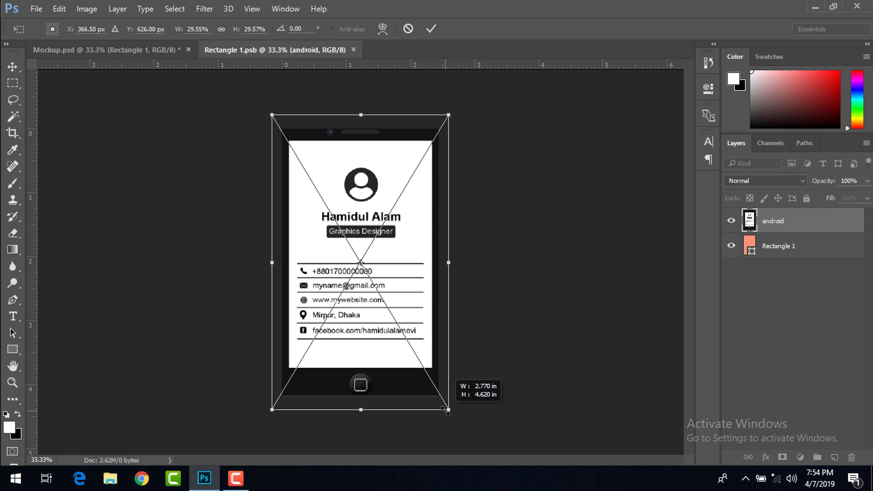
pyautogui.moveTo(447, 411); pyautogui.dragTo(446, 406)
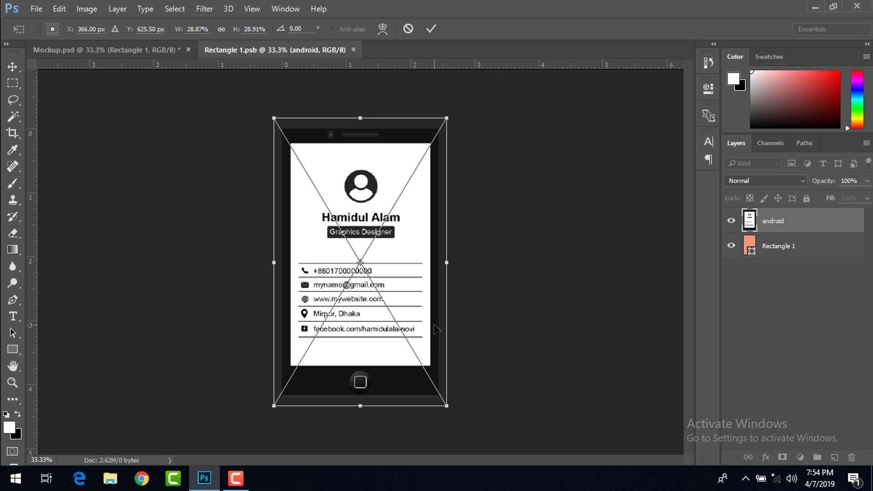
pyautogui.press('Up')
pyautogui.press('Up')
pyautogui.press('Up')
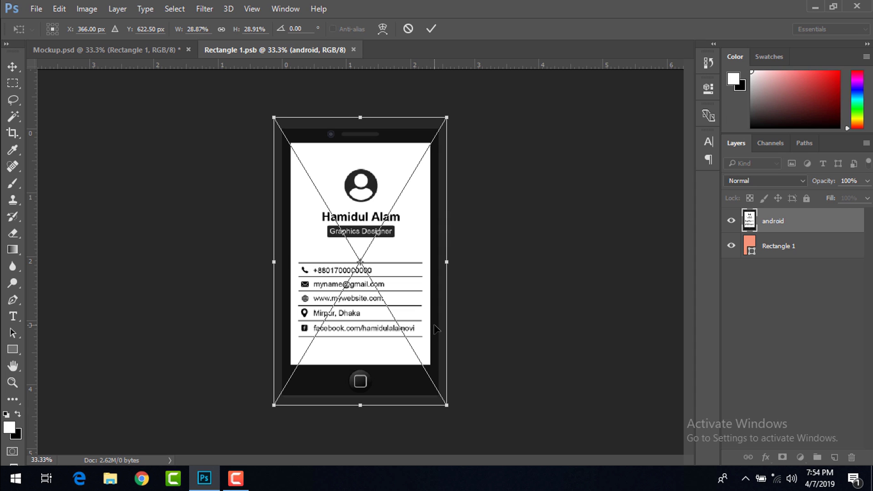
pyautogui.press('Return')
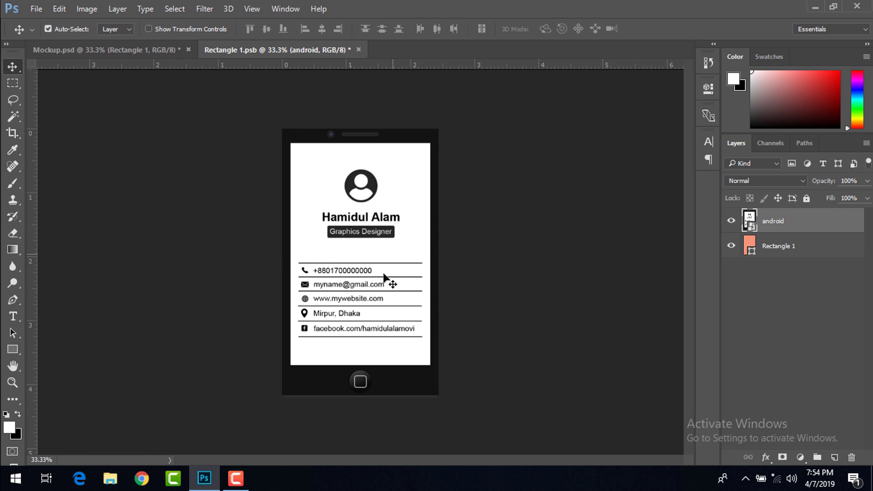
# Step: Clip the android layer to the card shape, save Rectangle 1.psb and close it
pyautogui.rightClick(802, 220)
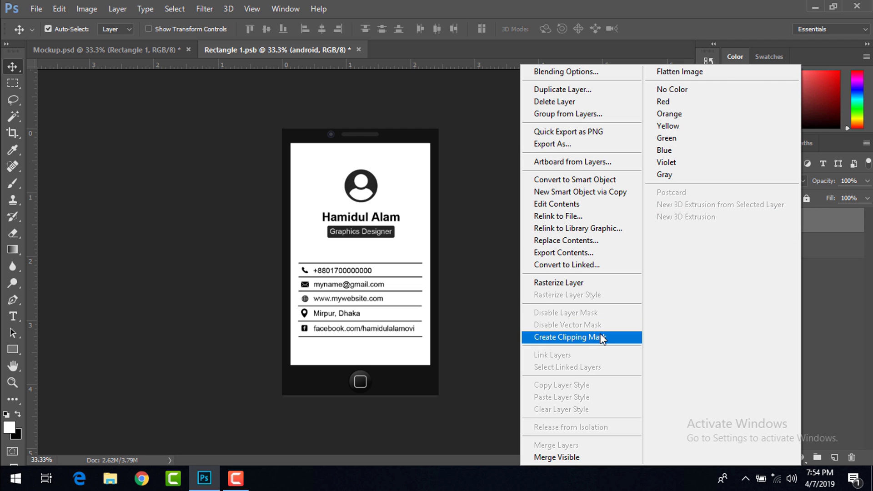
pyautogui.click(602, 338)
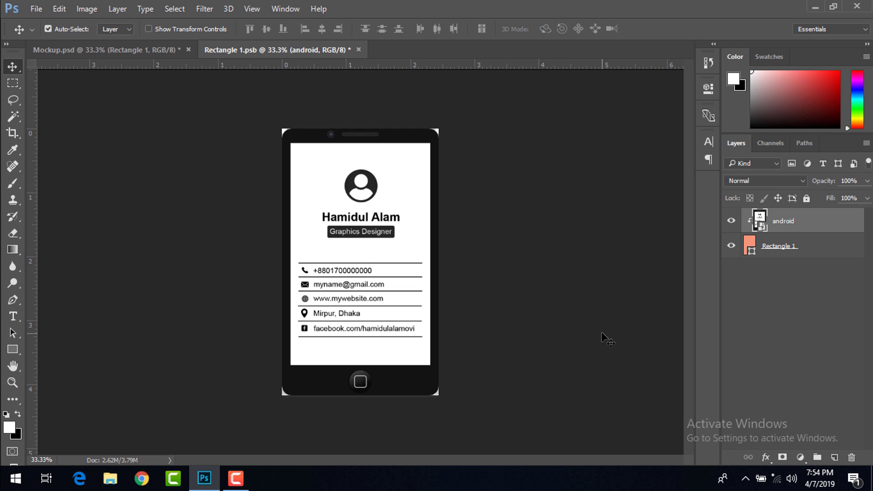
pyautogui.hotkey('ctrl', 's')
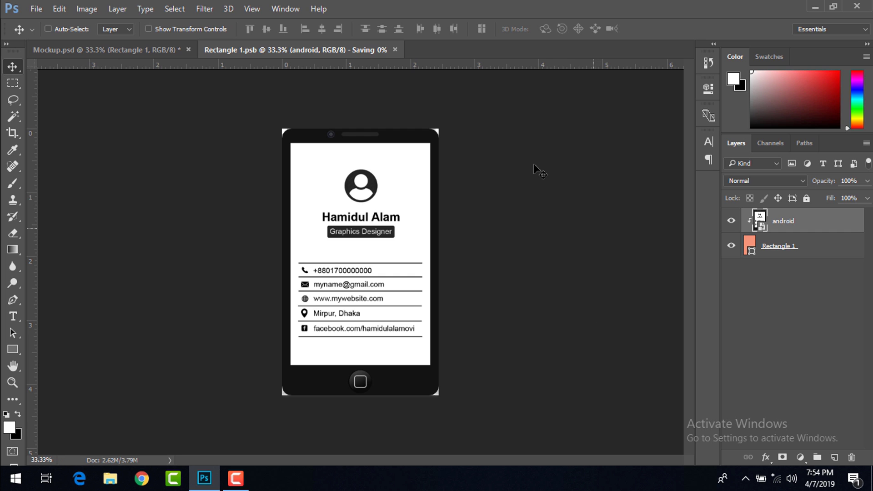
pyautogui.click(353, 49)
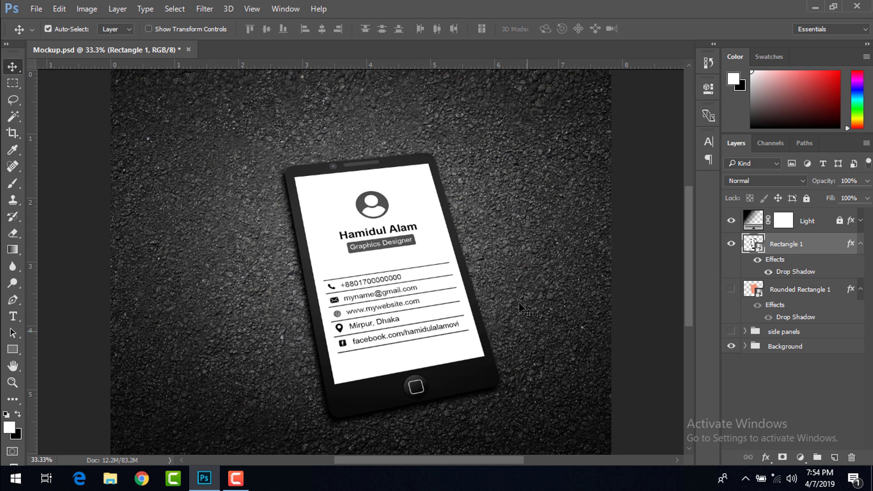
# Step: Zoom Mockup.psd to 50% and scroll around to inspect the tilted phone on asphalt
pyautogui.hotkey('ctrl', '+')
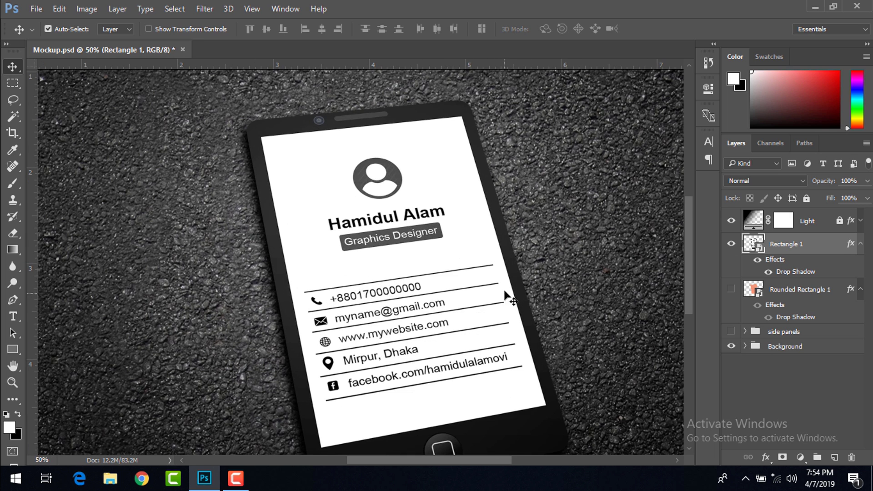
pyautogui.scroll(-2, 505, 291)
pyautogui.scroll(-1, 503, 293)
pyautogui.scroll(-1, 487, 351)
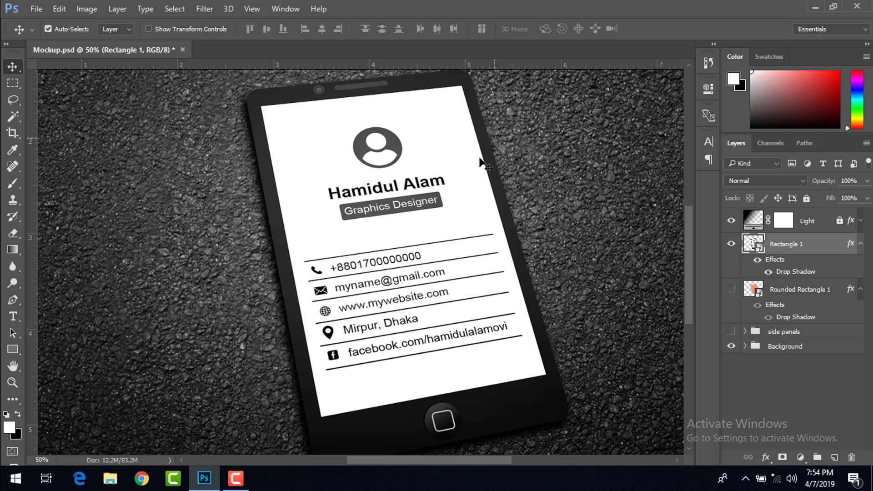
pyautogui.scroll(-2, 512, 336)
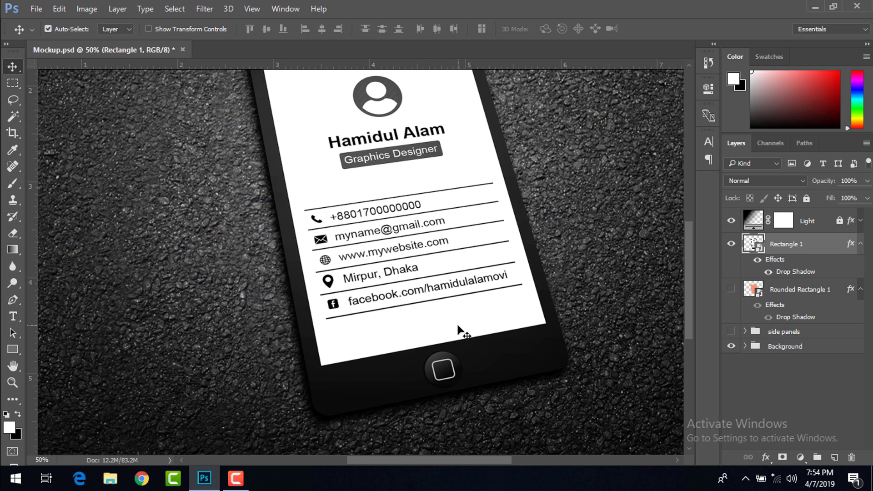
pyautogui.scroll(3, 458, 326)
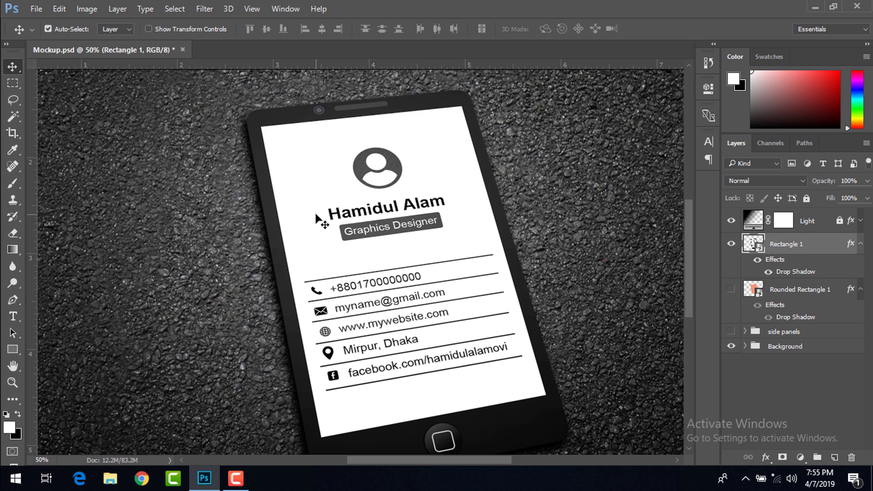
pyautogui.scroll(-3, 418, 230)
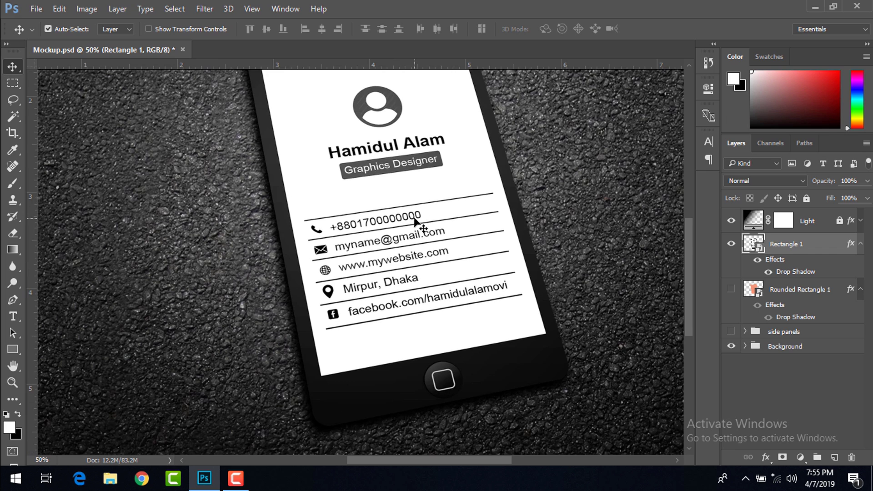
pyautogui.scroll(2, 420, 282)
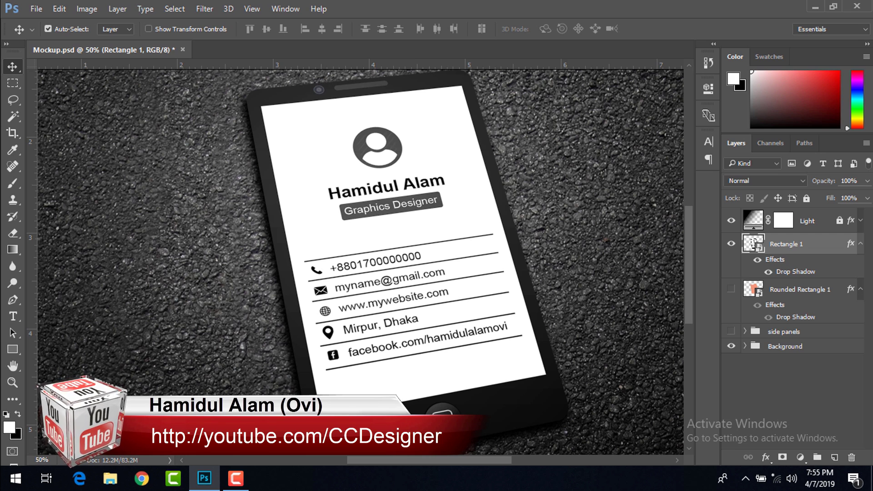
pyautogui.scroll(-3, 555, 324)
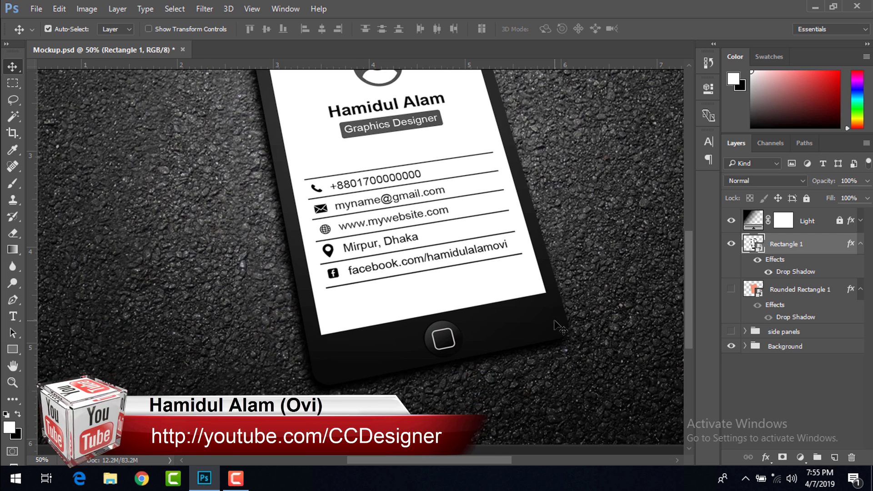
pyautogui.scroll(3, 559, 327)
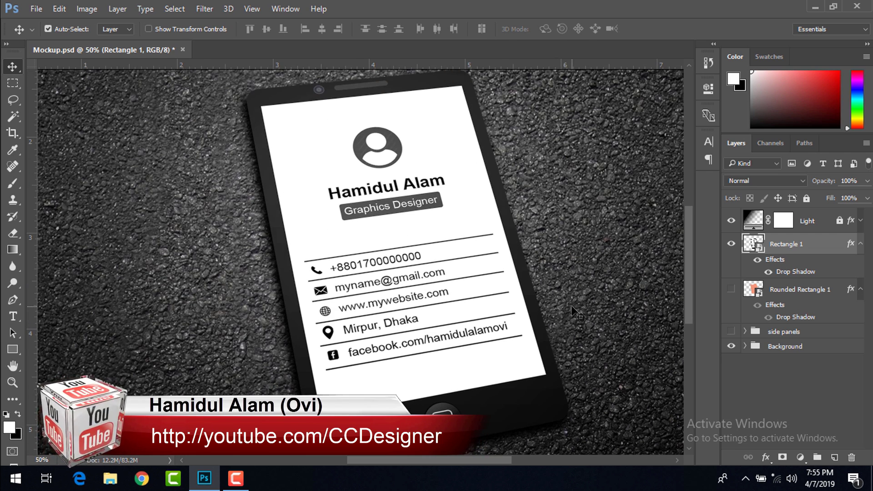
pyautogui.scroll(-1, 637, 264)
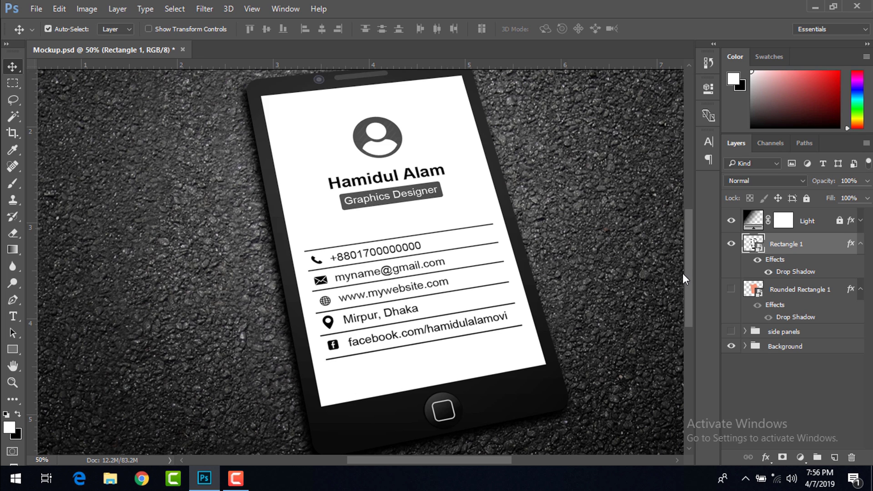
pyautogui.scroll(1, 675, 293)
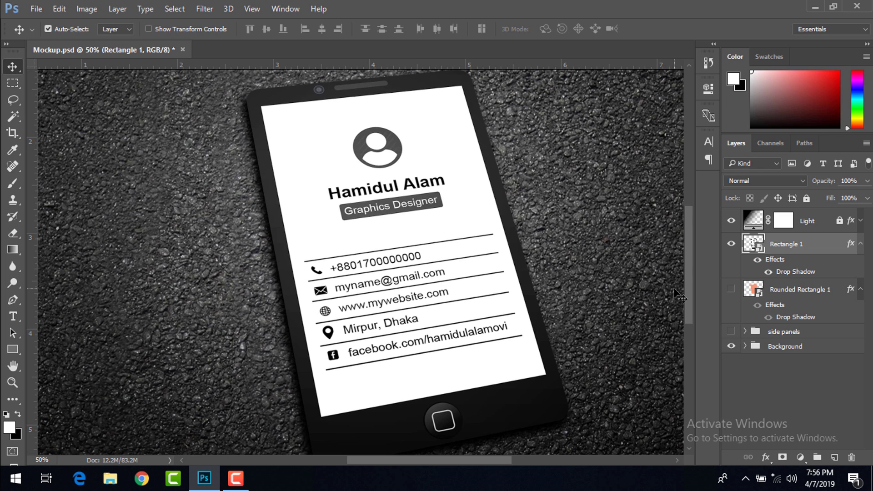